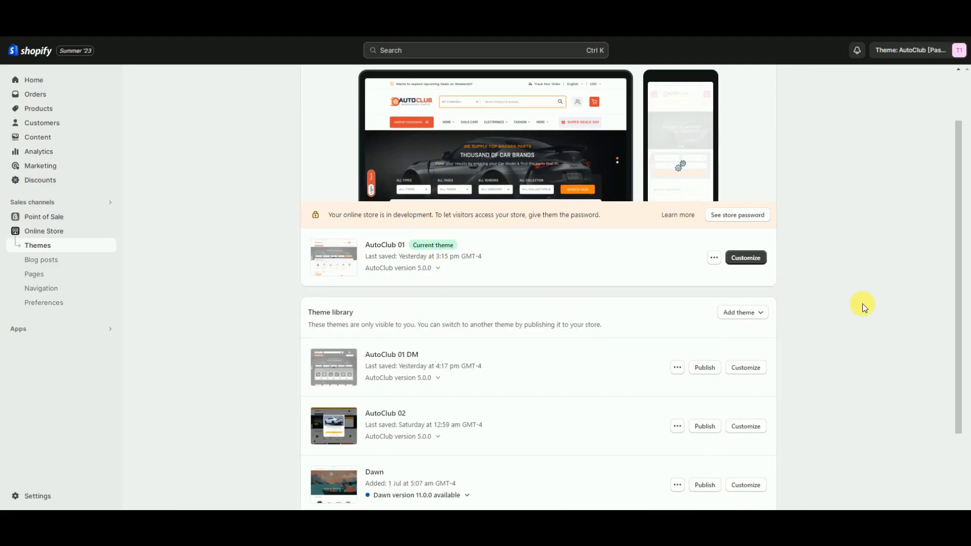
- Upload the autoclub-package zip file to the theme library as a new theme
click(742, 312)
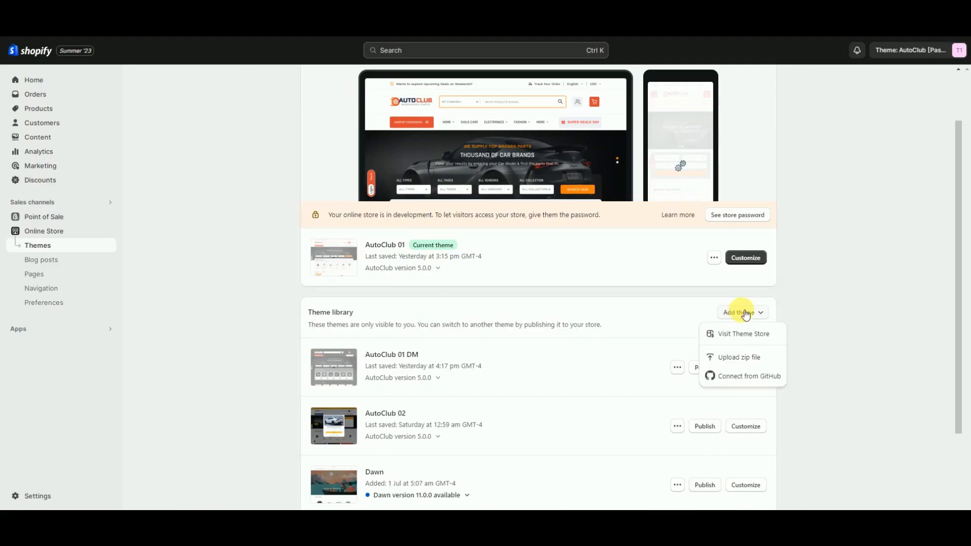
click(737, 355)
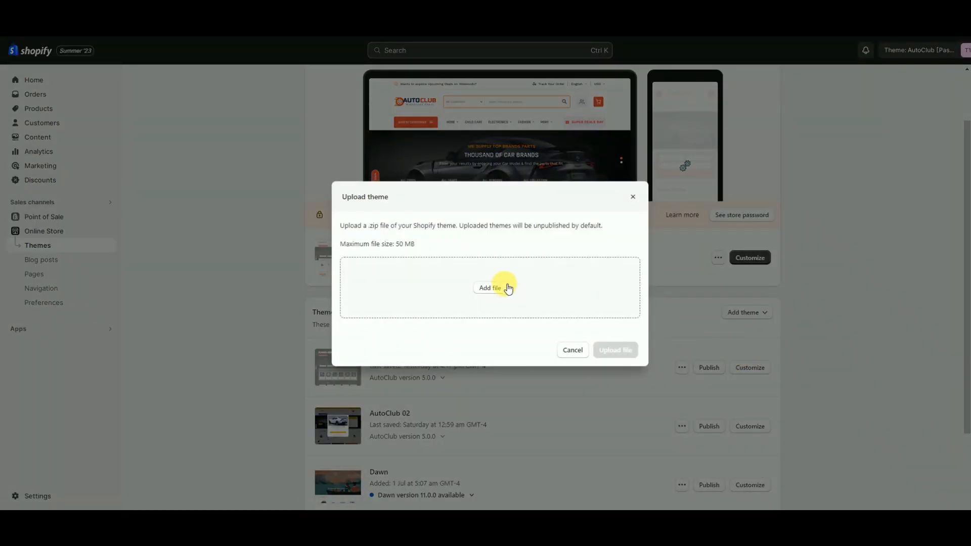
click(507, 288)
click(184, 99)
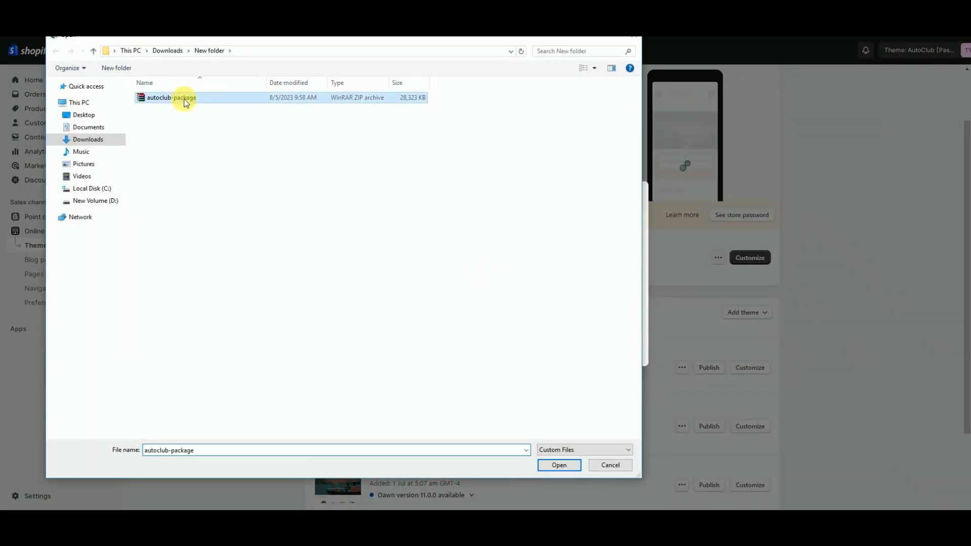
click(558, 464)
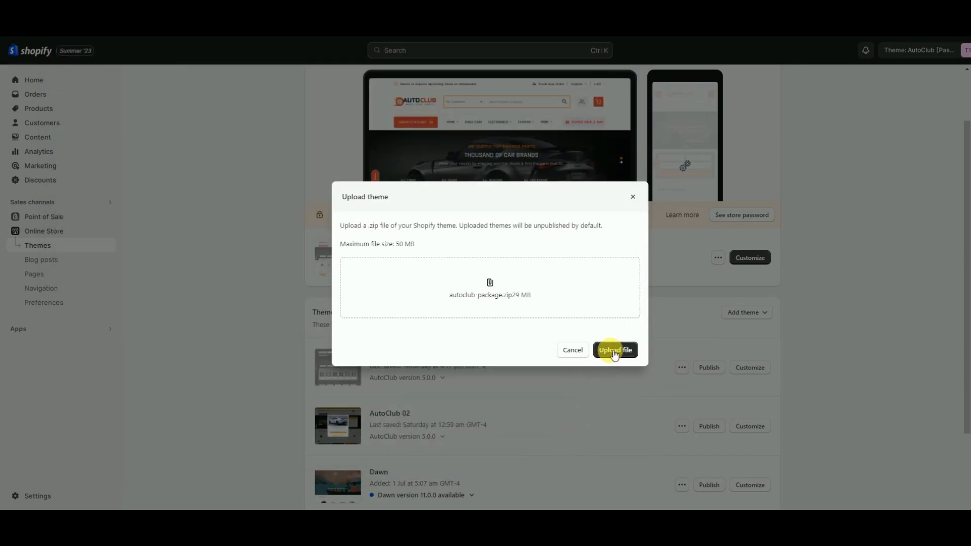
click(615, 353)
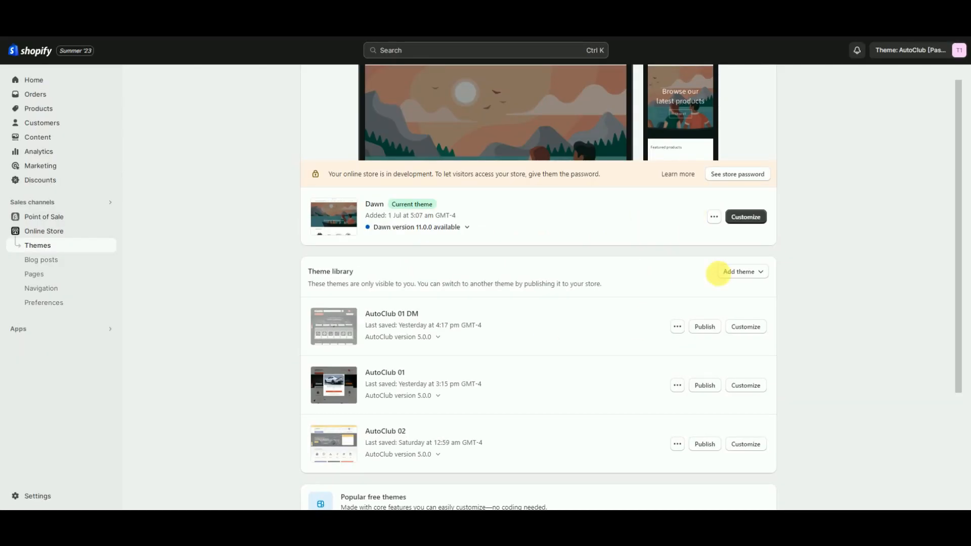
- Publish the AutoClub 01 theme from the theme library as the store's current theme
click(708, 387)
click(619, 344)
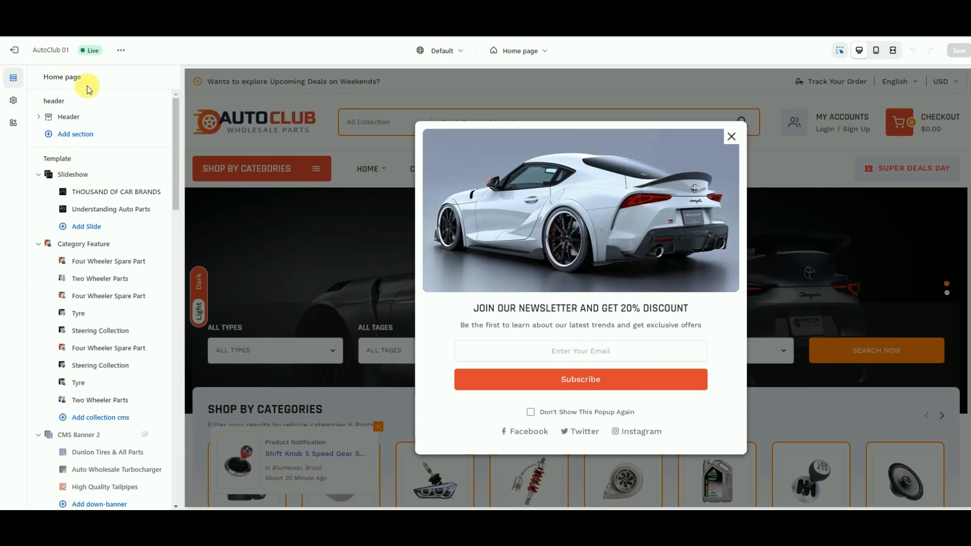
- Open the theme settings of AutoClub 01 and examine the Pre-Loader, Layout and Colors options
click(14, 101)
click(129, 107)
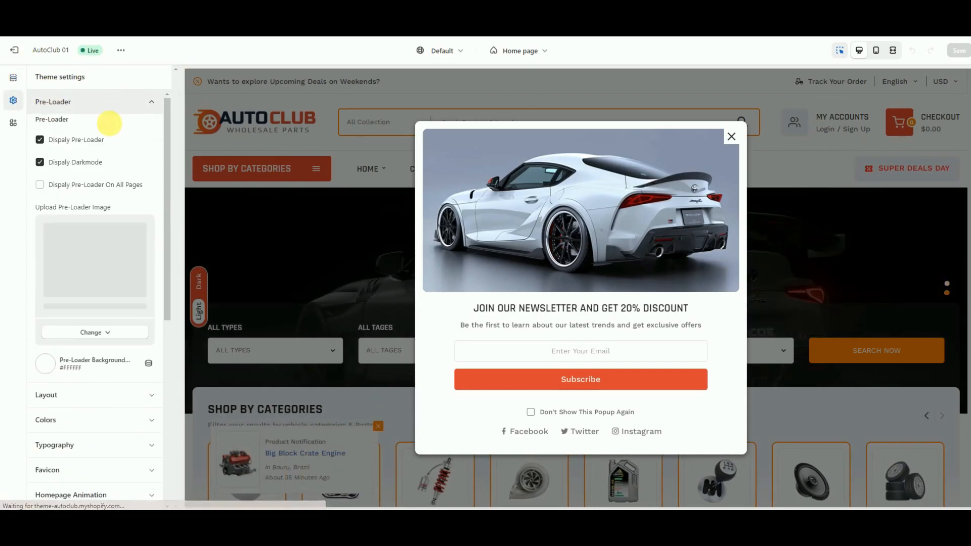
click(143, 105)
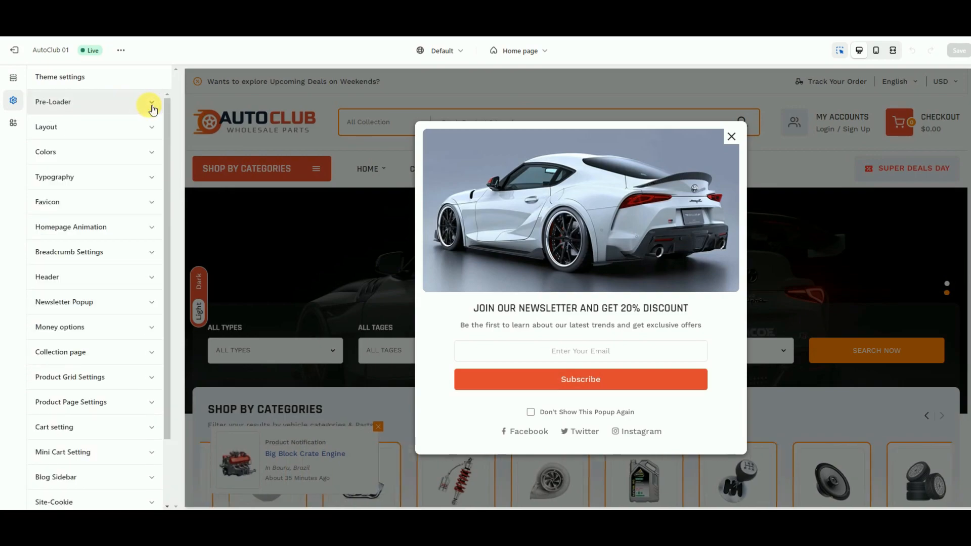
click(145, 130)
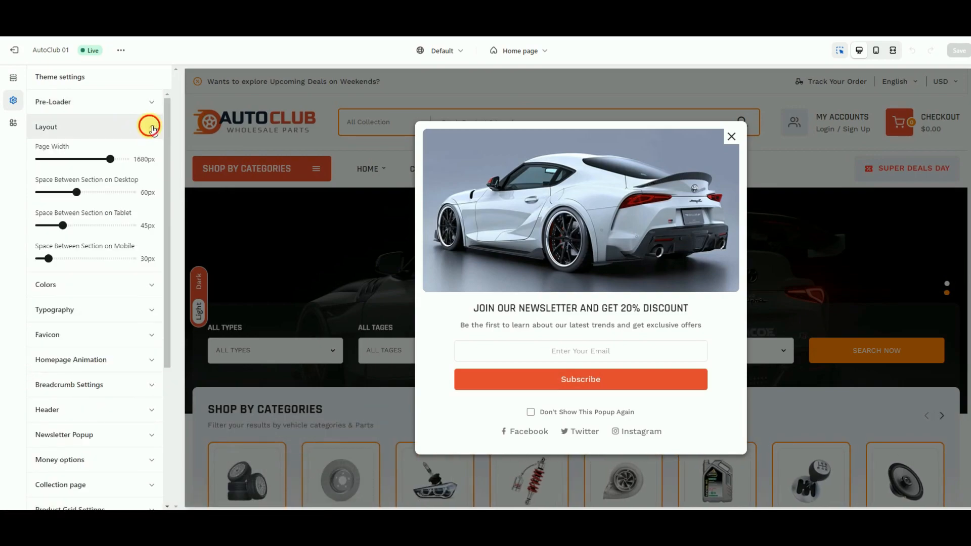
click(151, 129)
click(138, 154)
scroll(124, 242, down, 2)
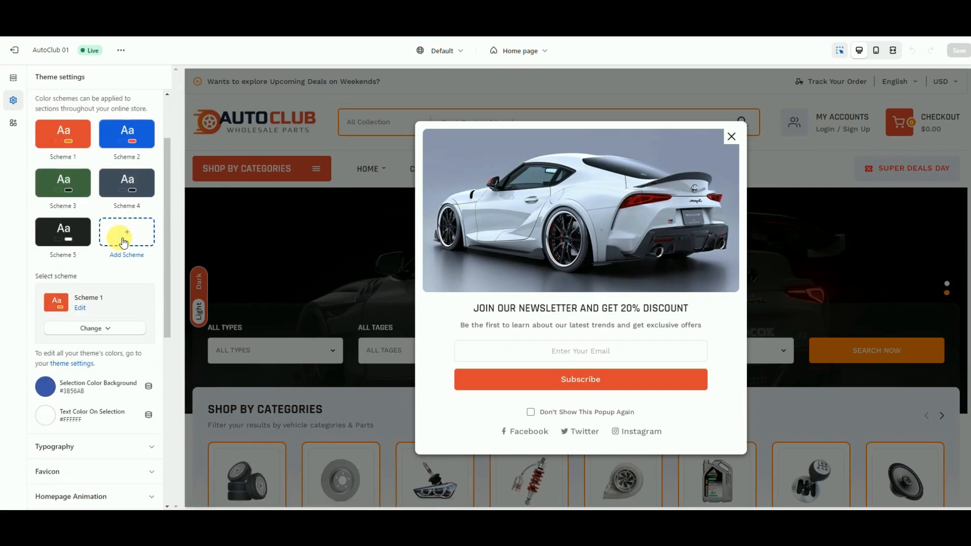
scroll(124, 242, up, 3)
click(148, 152)
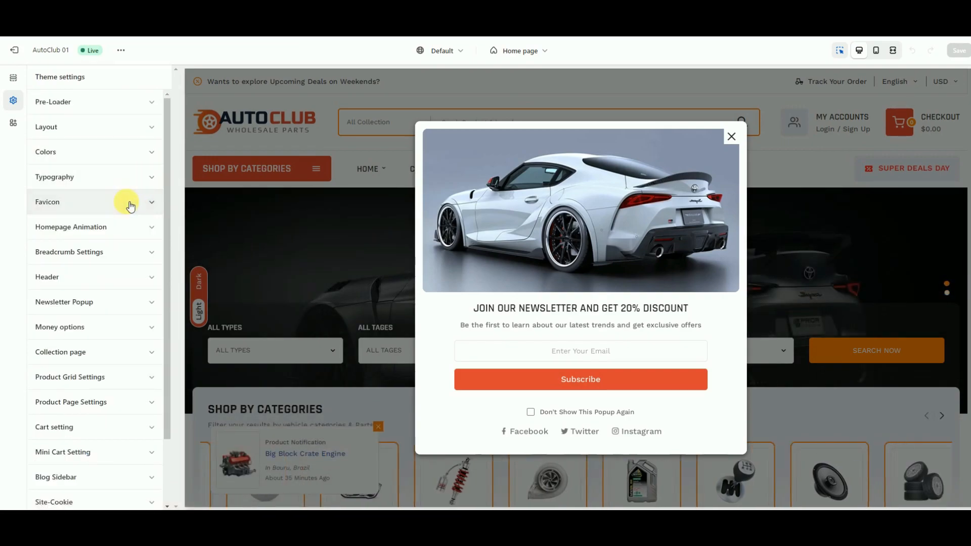
- Examine the Favicon, Breadcrumb Settings and Homepage Animation options in the theme settings
click(130, 204)
click(154, 204)
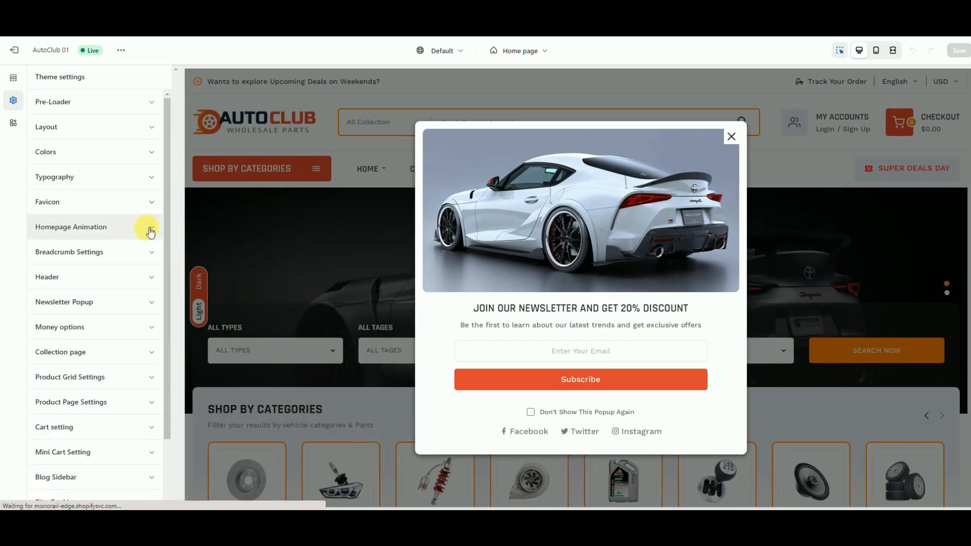
click(147, 249)
click(150, 250)
click(151, 227)
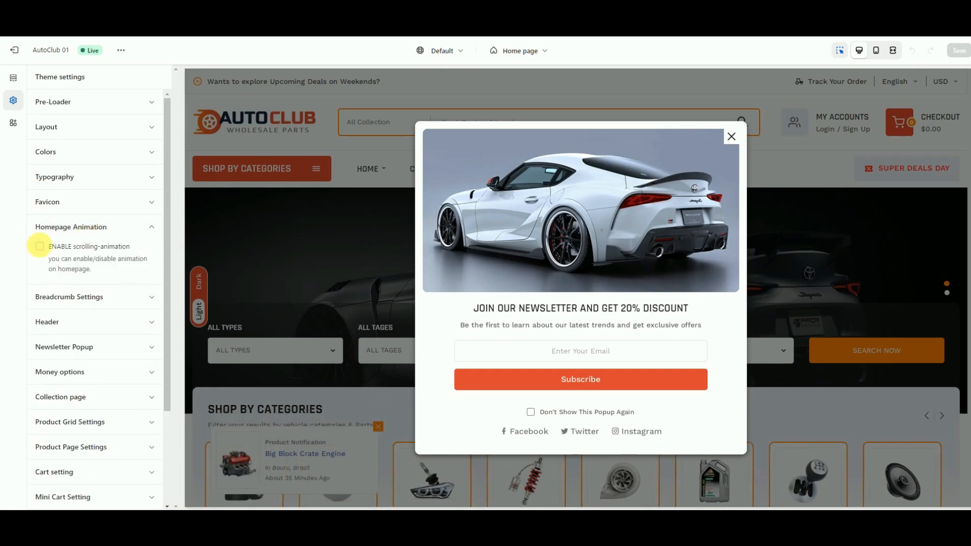
click(126, 228)
- Look through the Money options in the theme settings, including the currency unit texts and flag images
scroll(125, 235, down, 2)
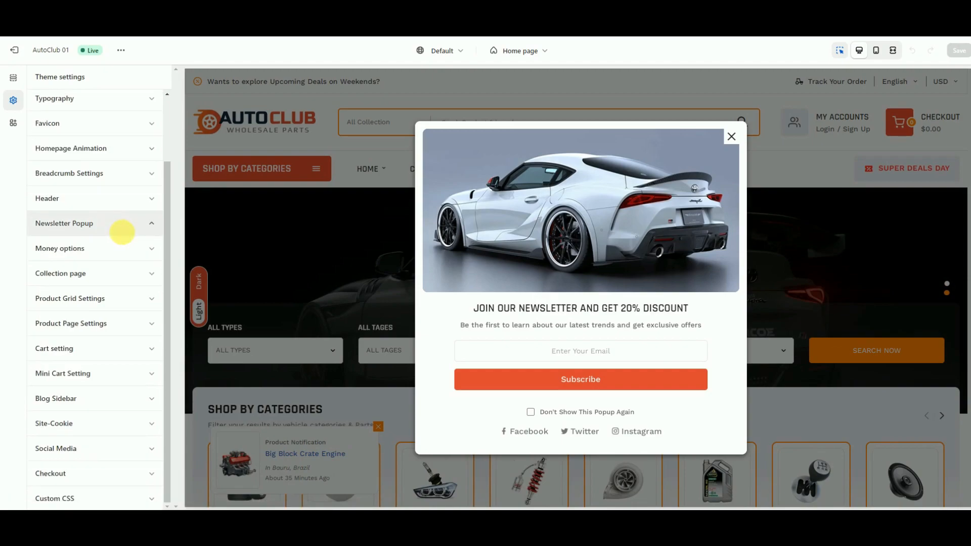
click(152, 227)
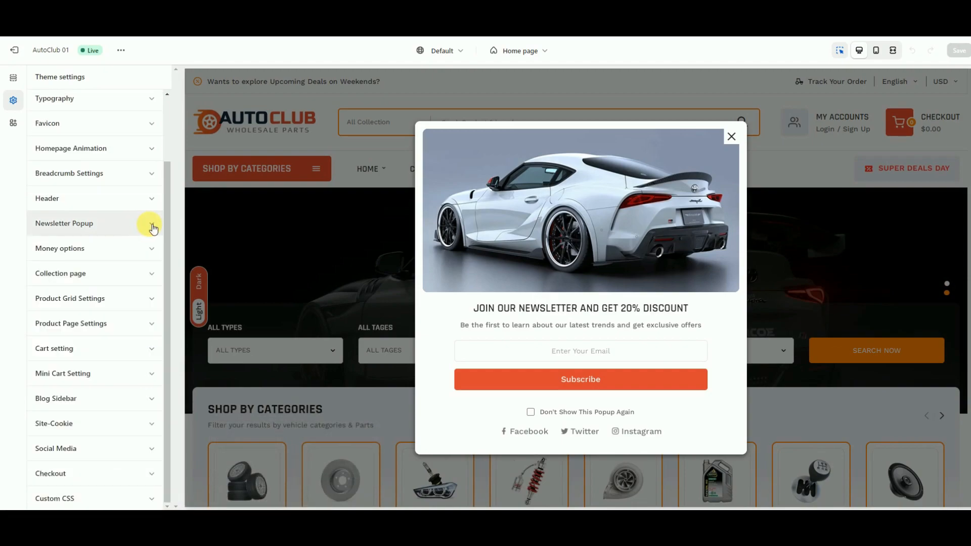
click(141, 252)
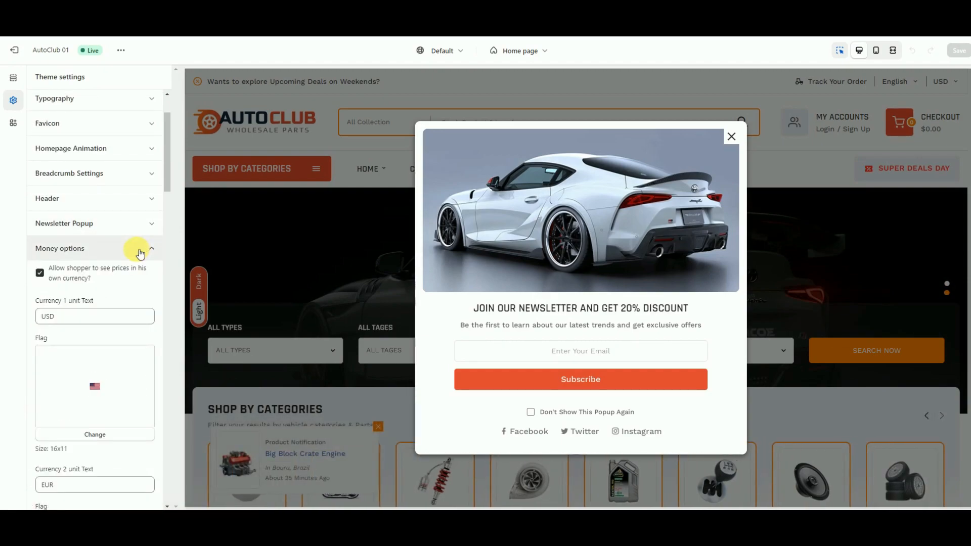
scroll(139, 252, down, 15)
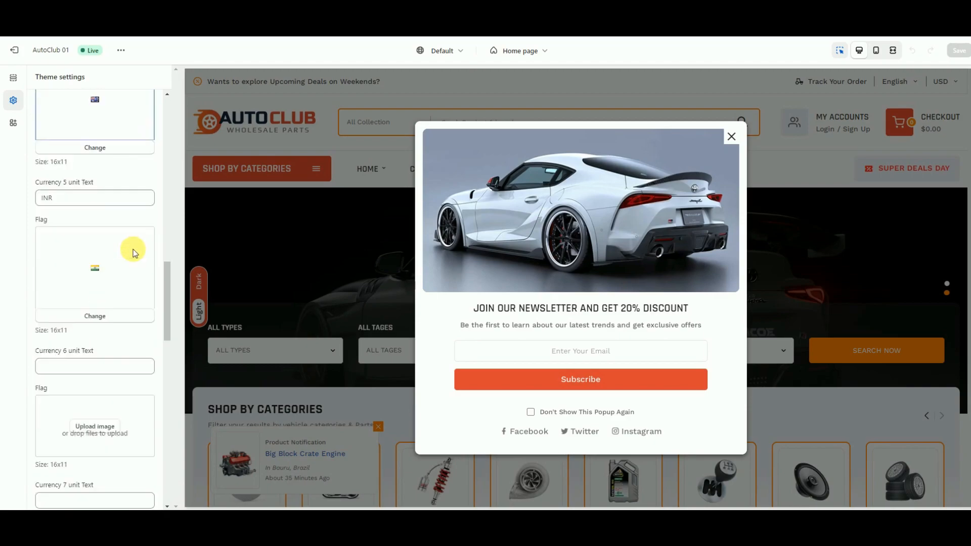
scroll(134, 253, up, 10)
scroll(134, 250, up, 6)
click(151, 162)
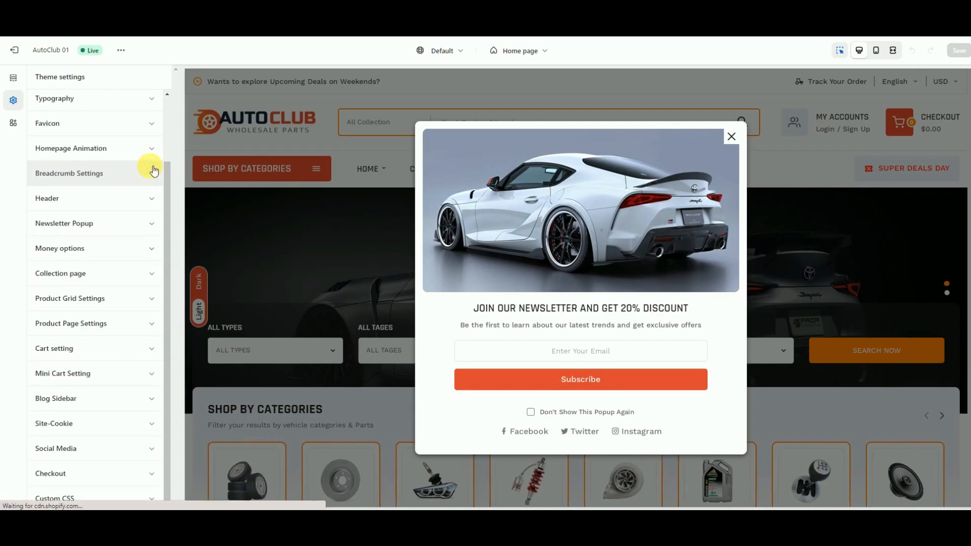
- Examine the Header search bar option and the Newsletter Popup texts and time settings
click(137, 198)
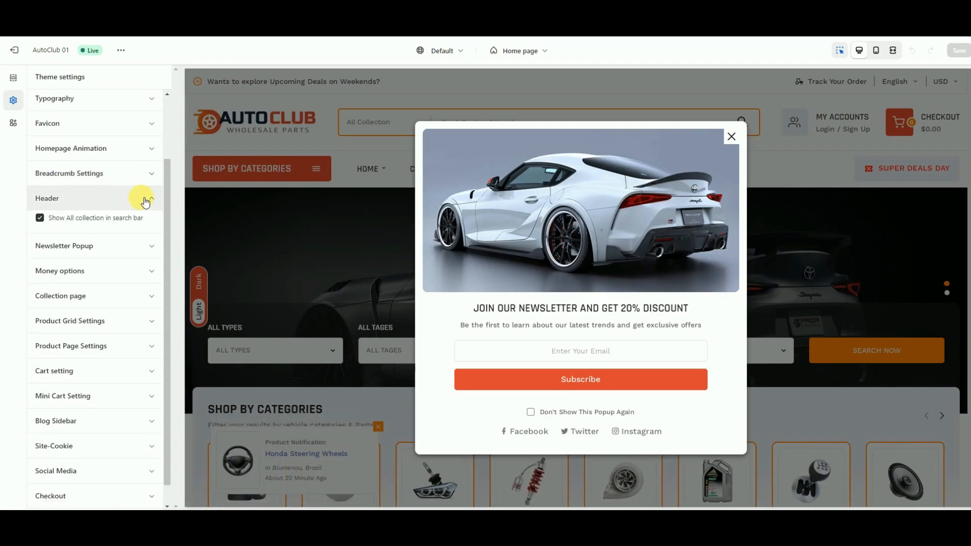
click(146, 201)
click(128, 221)
scroll(130, 222, down, 7)
scroll(129, 223, up, 9)
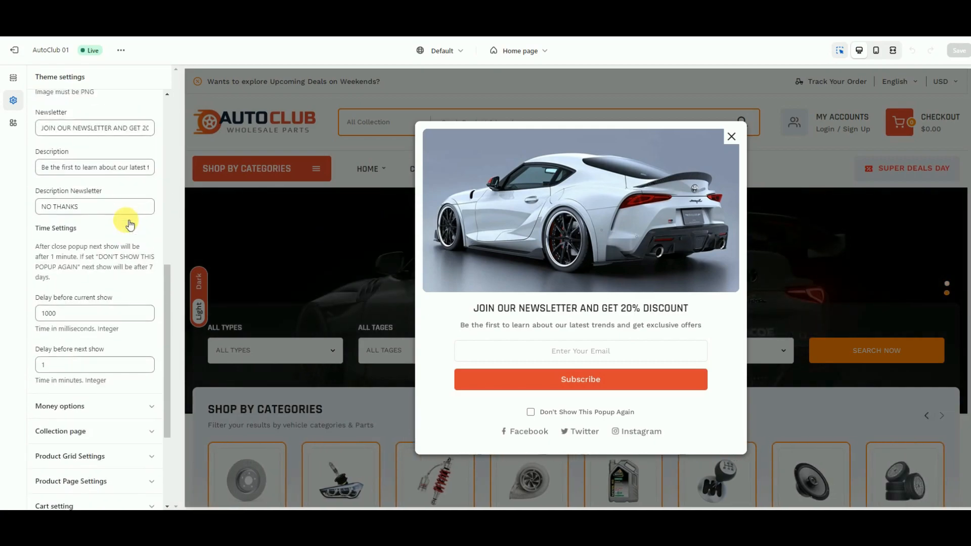
click(151, 301)
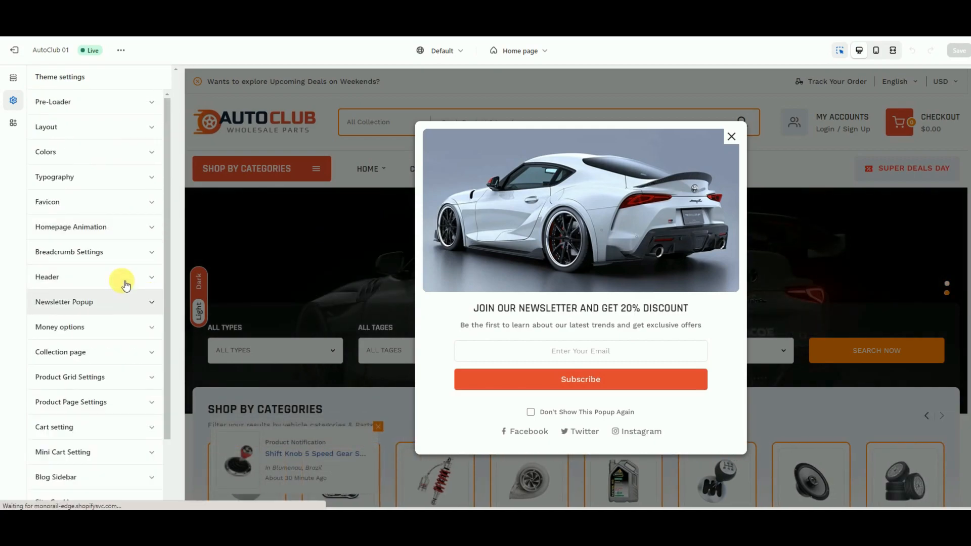
- Review the Money options, cart settings and product settings of the theme
scroll(116, 268, down, 3)
click(119, 247)
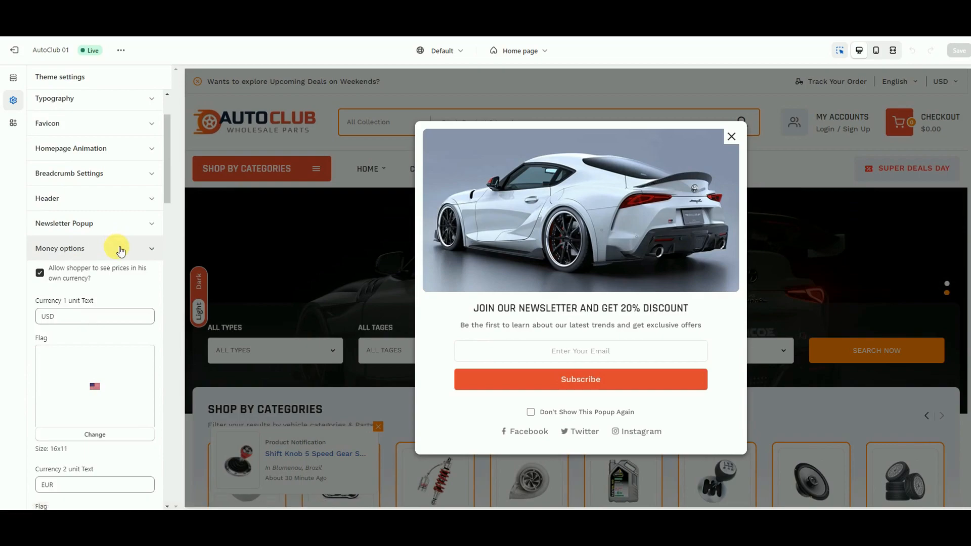
click(119, 247)
click(104, 348)
click(104, 348)
click(112, 332)
scroll(116, 323, down, 1)
scroll(124, 332, up, 2)
click(124, 332)
click(126, 309)
click(127, 309)
- Examine the Social Media options and the Mini Cart Setting for the empty cart URL
scroll(93, 430, down, 1)
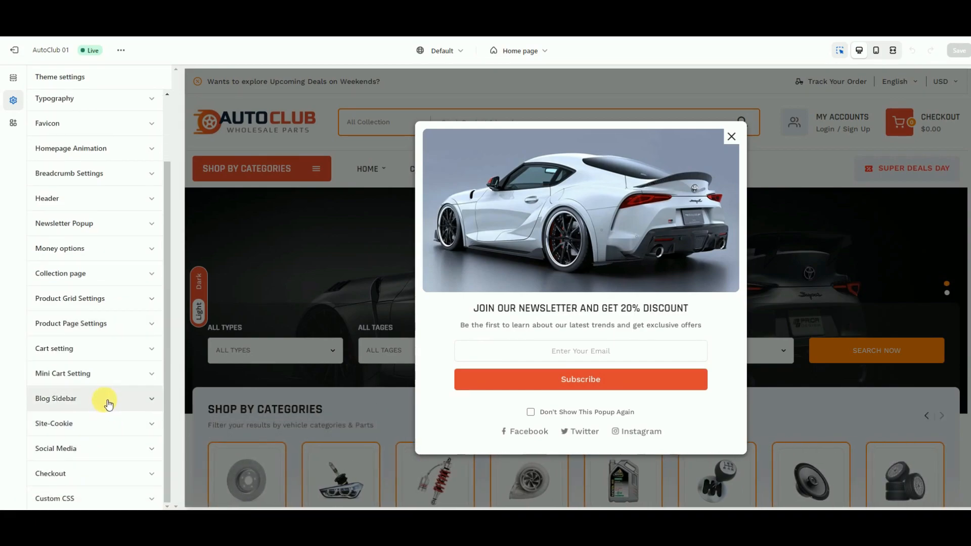
click(103, 454)
click(102, 446)
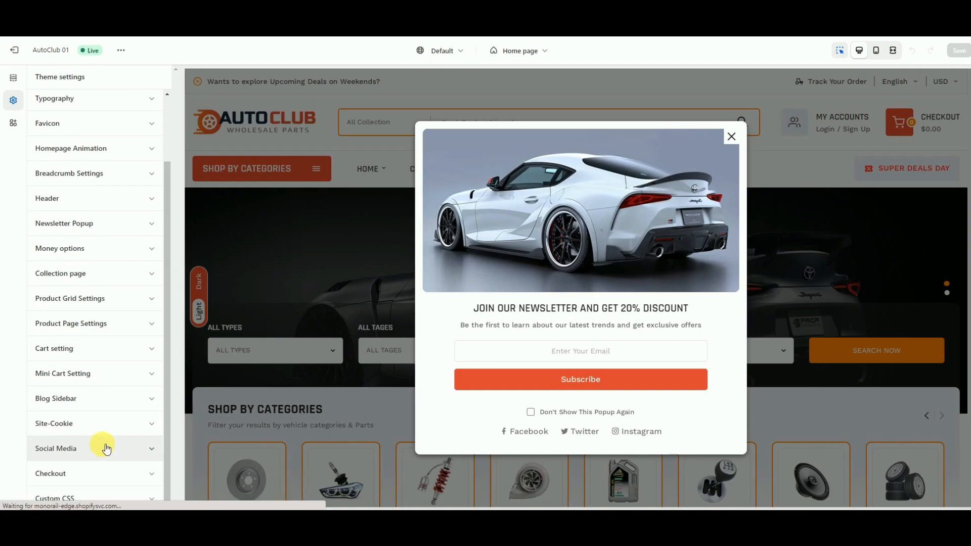
click(105, 374)
scroll(107, 370, down, 1)
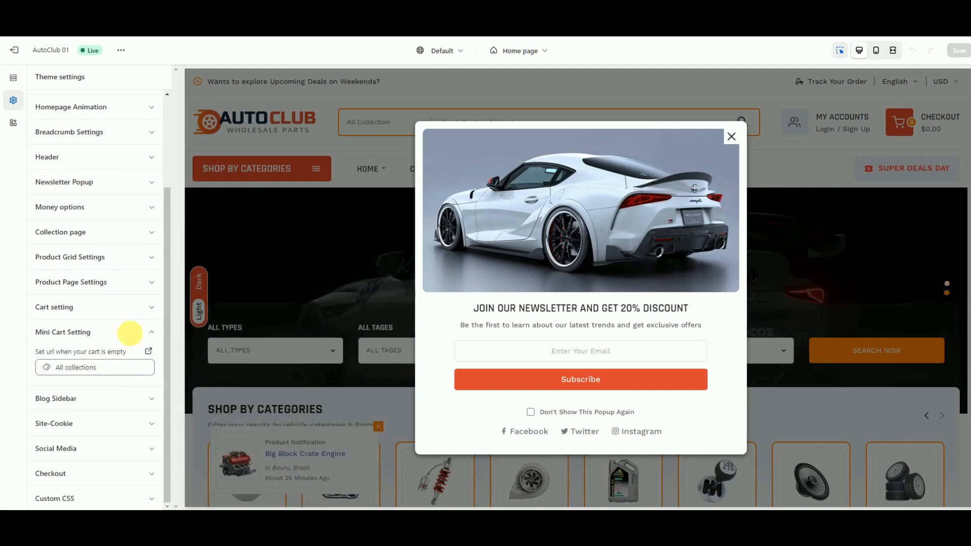
click(130, 334)
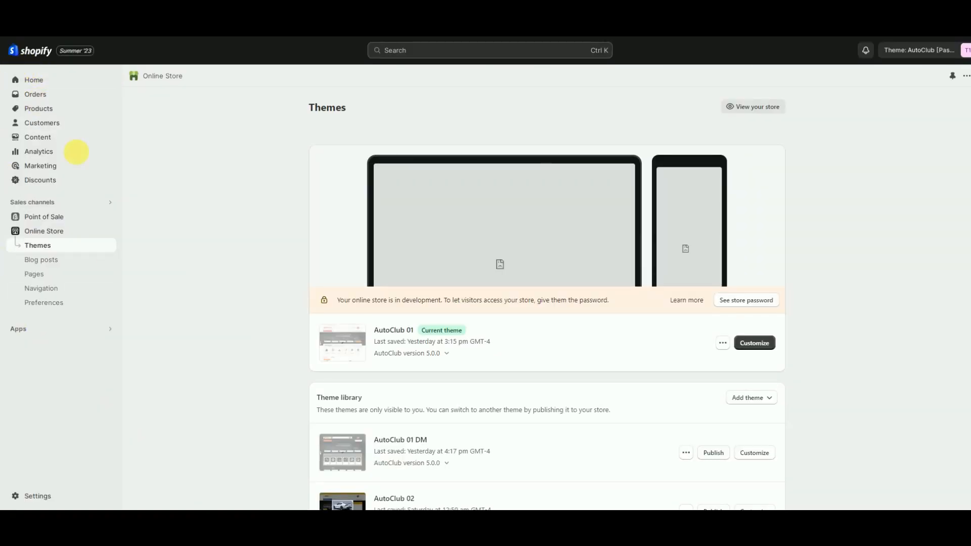
- Open a blank product form from the store's product list, review its fields and return to the list
click(49, 109)
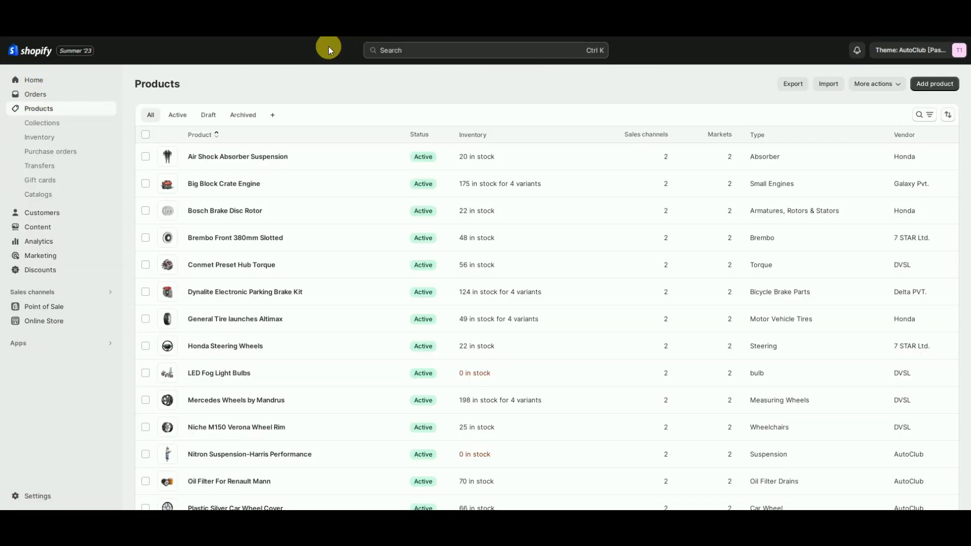
click(935, 84)
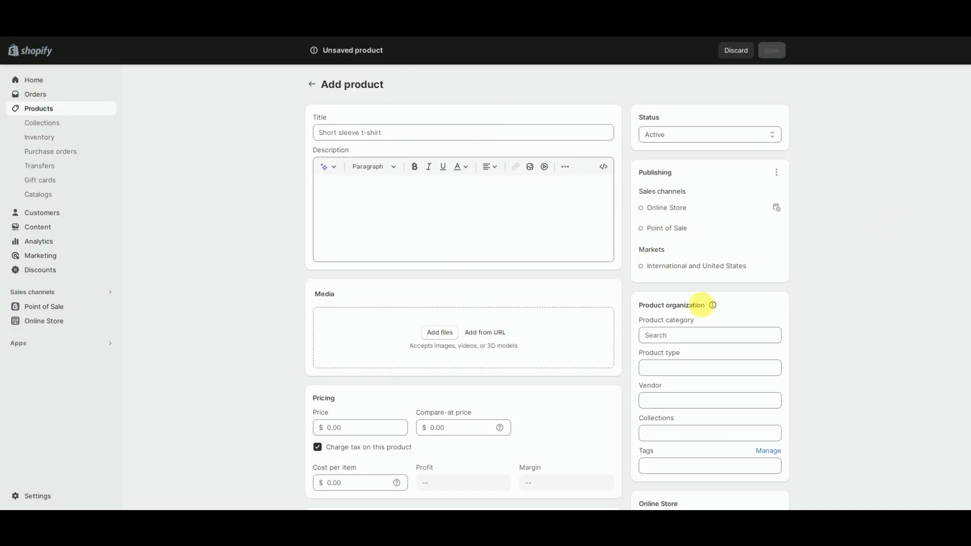
drag(969, 205, 970, 170)
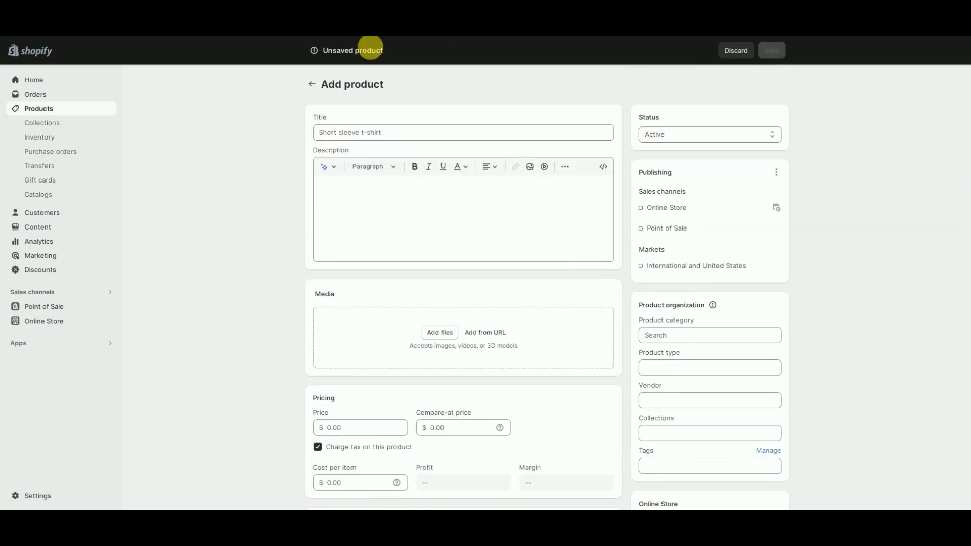
click(315, 86)
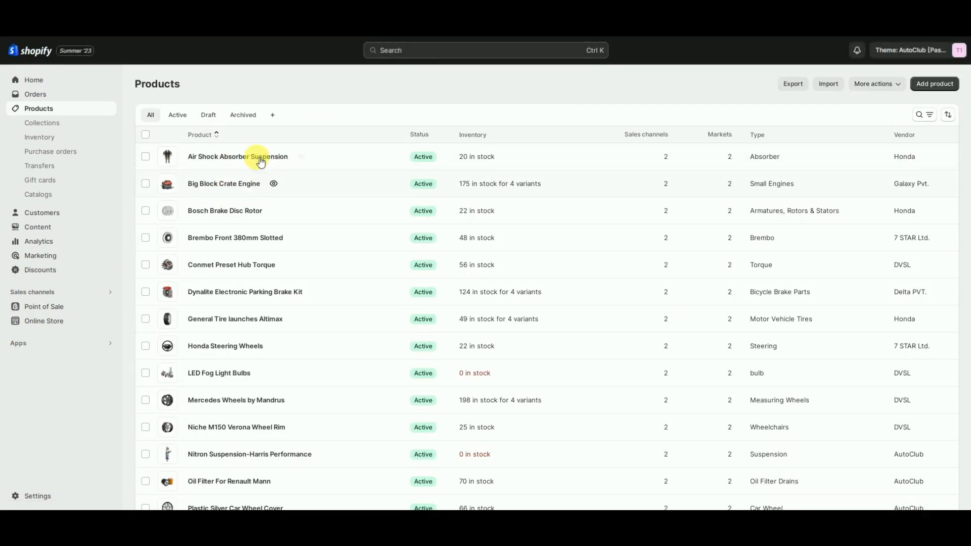
- Open the Dynalite Electronic Parking Brake Kit product and review its details
click(230, 184)
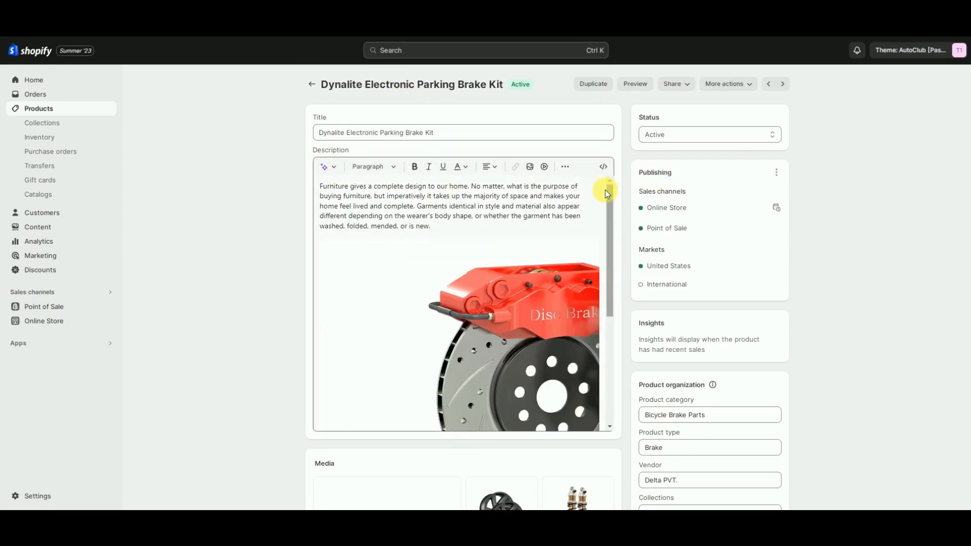
mouse_move(970, 108)
mouse_down()
mouse_move(970, 402)
mouse_move(968, 92)
mouse_up()
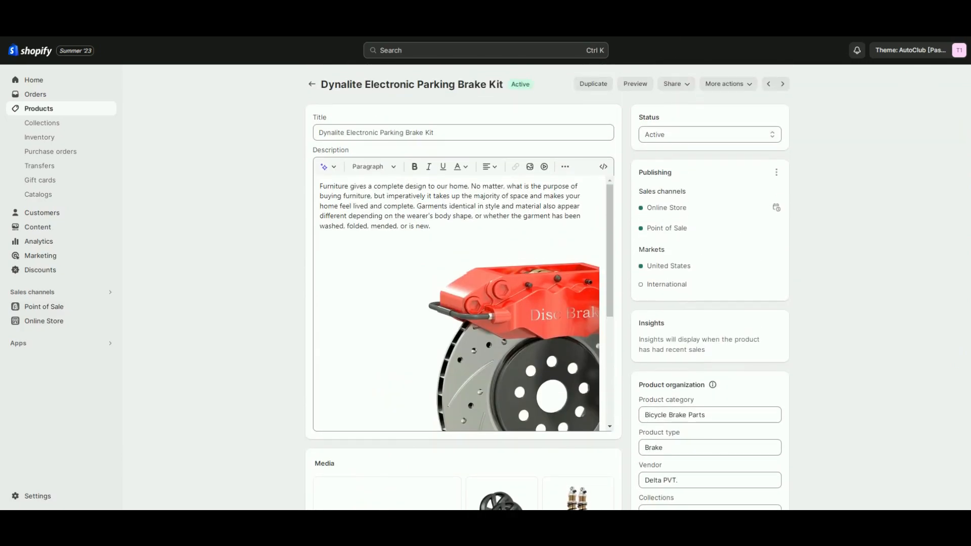
- Open the Four Wheeler Spare Part collection and review its products, image and metafields
click(44, 108)
click(42, 123)
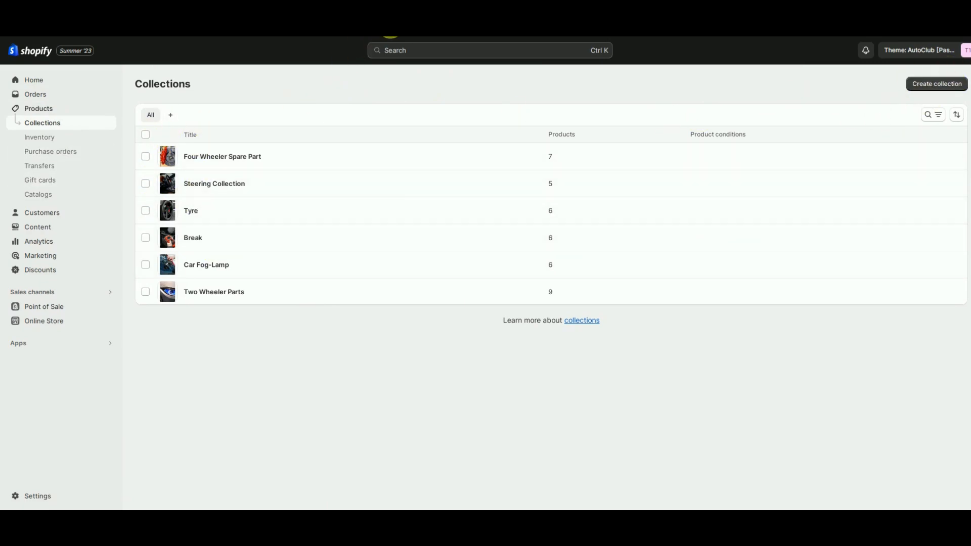
click(211, 160)
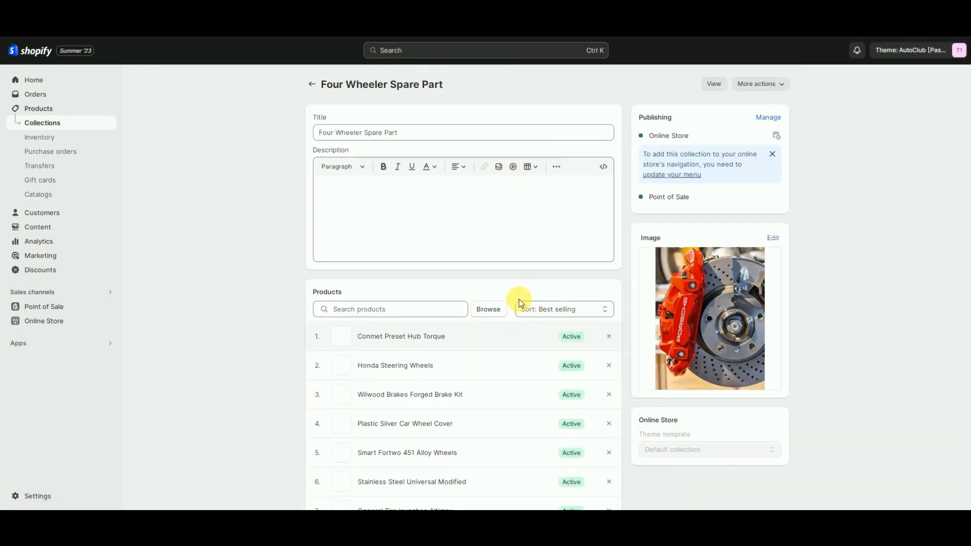
scroll(522, 216, down, 4)
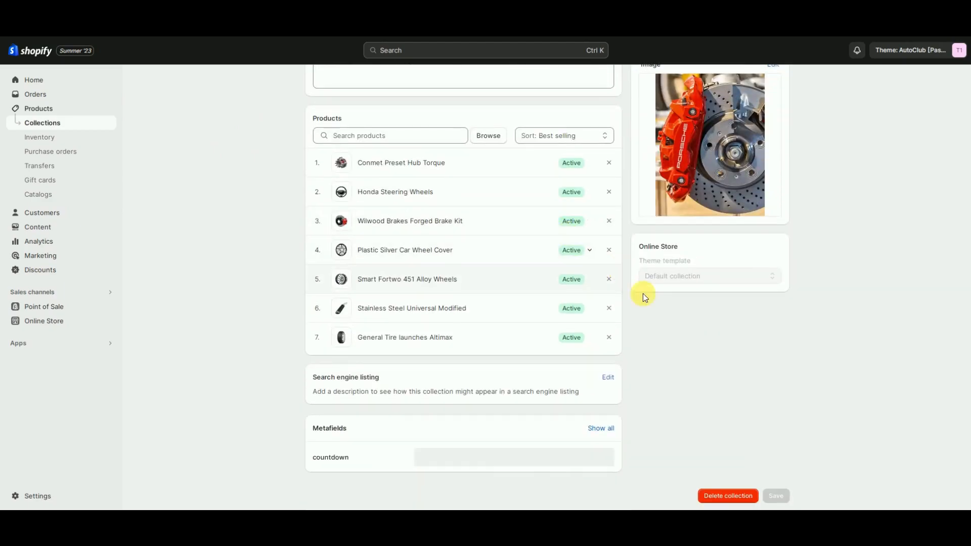
- Return to the collections list, open a blank collection form and review its fields
scroll(674, 338, up, 4)
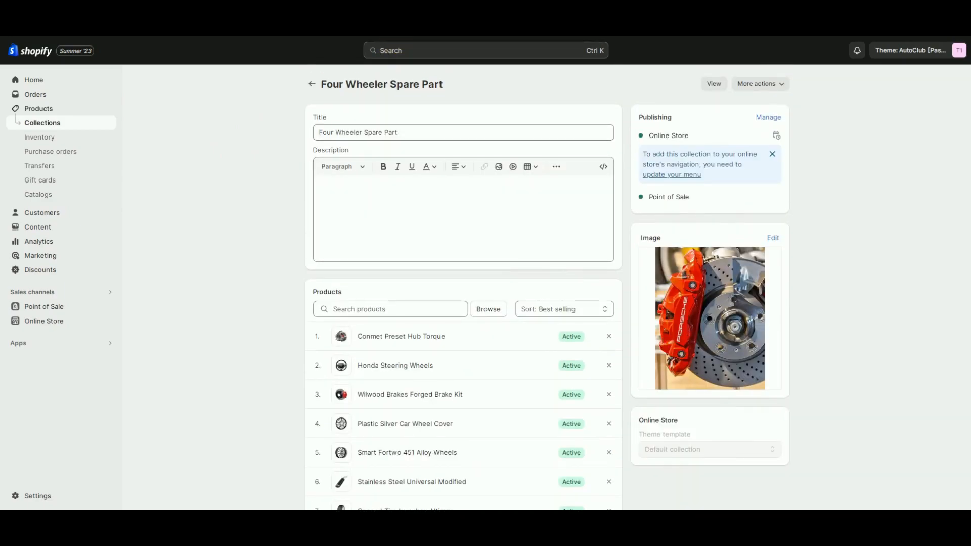
key(alt+Left)
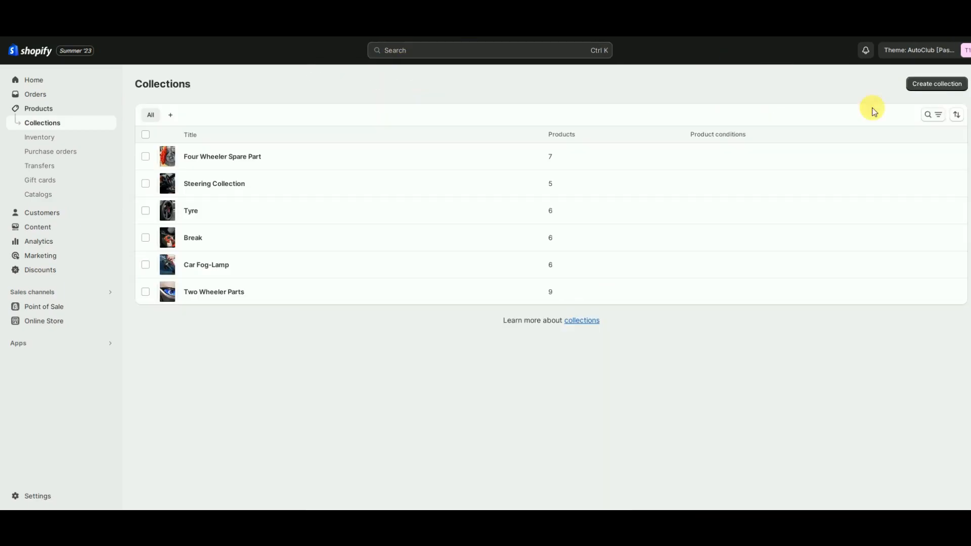
click(932, 83)
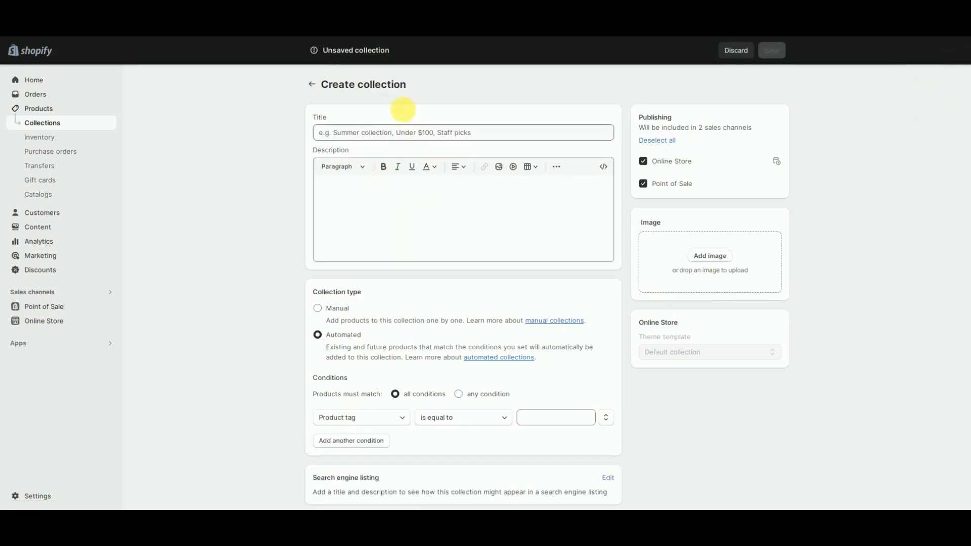
scroll(442, 303, down, 2)
scroll(728, 342, up, 2)
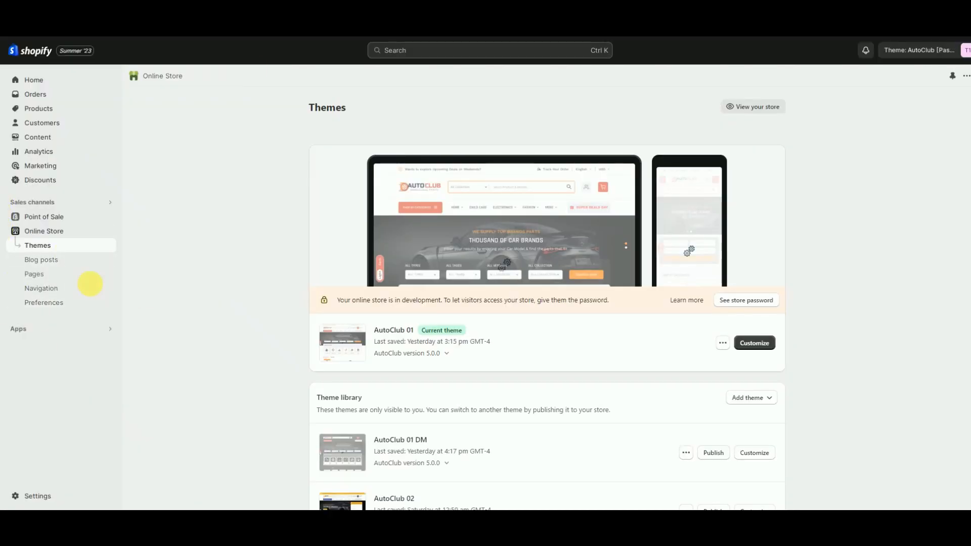
- Create a store page titled About with the aboutus theme template, save it and return to the page list
click(40, 275)
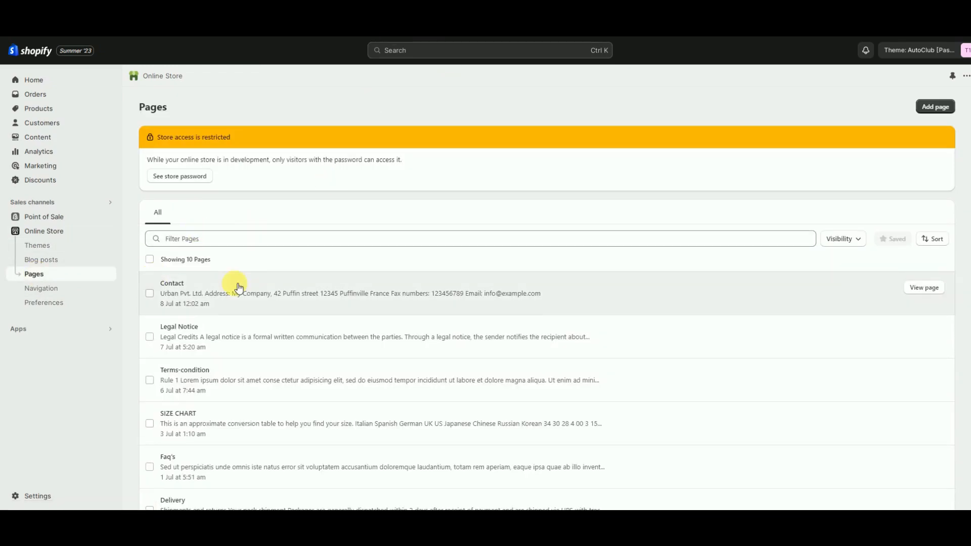
click(954, 108)
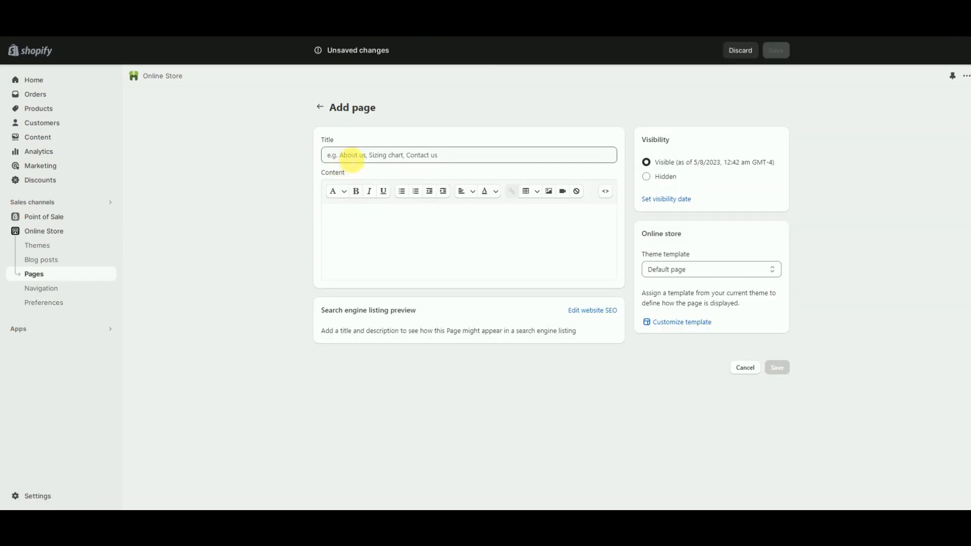
click(357, 161)
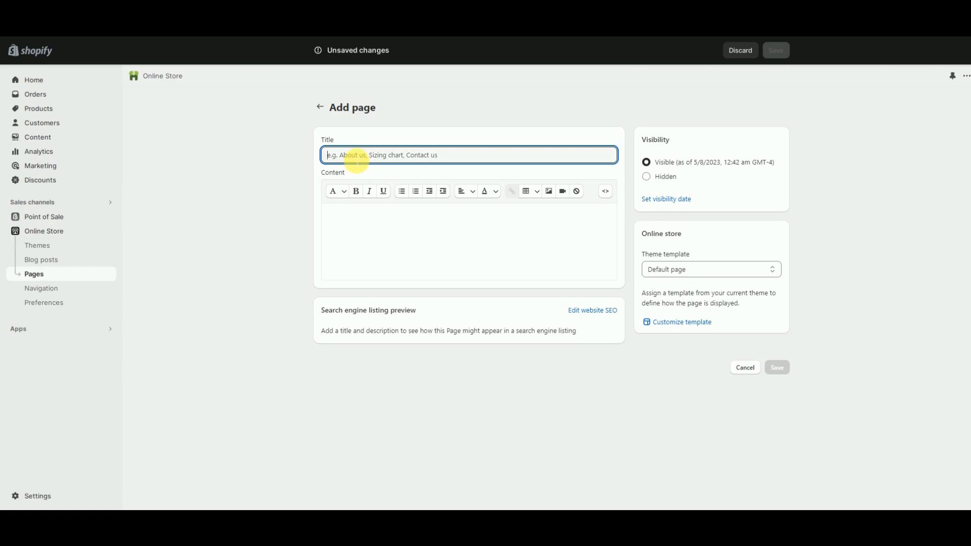
text(About)
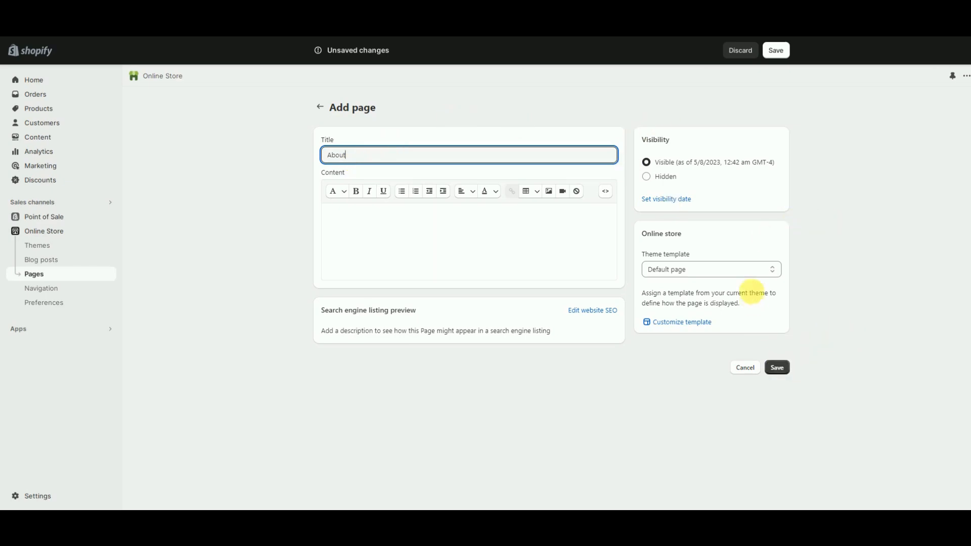
click(752, 269)
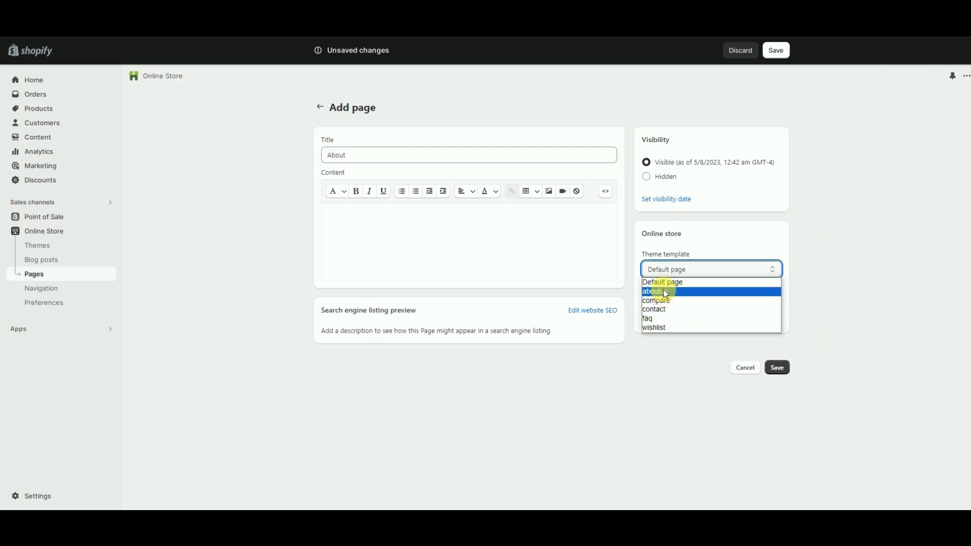
click(665, 293)
click(778, 368)
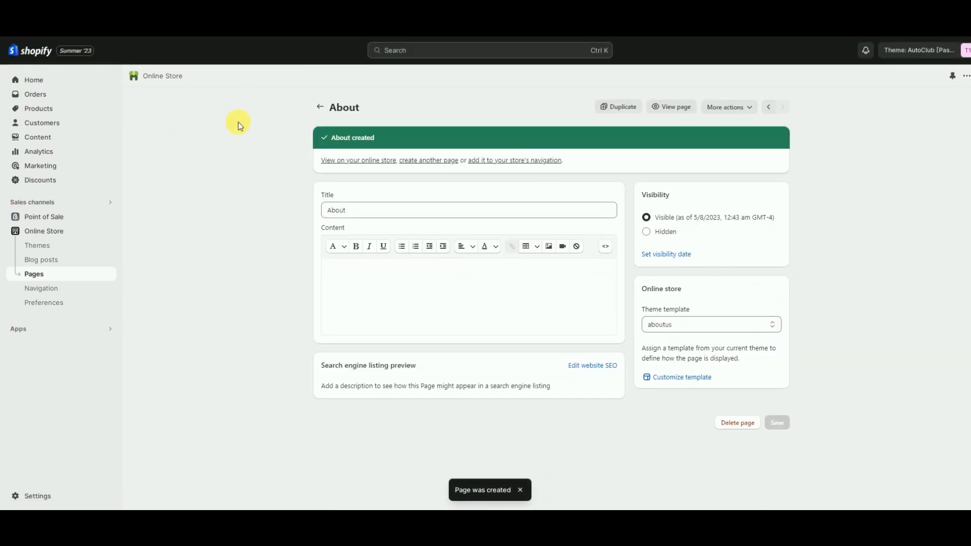
click(319, 106)
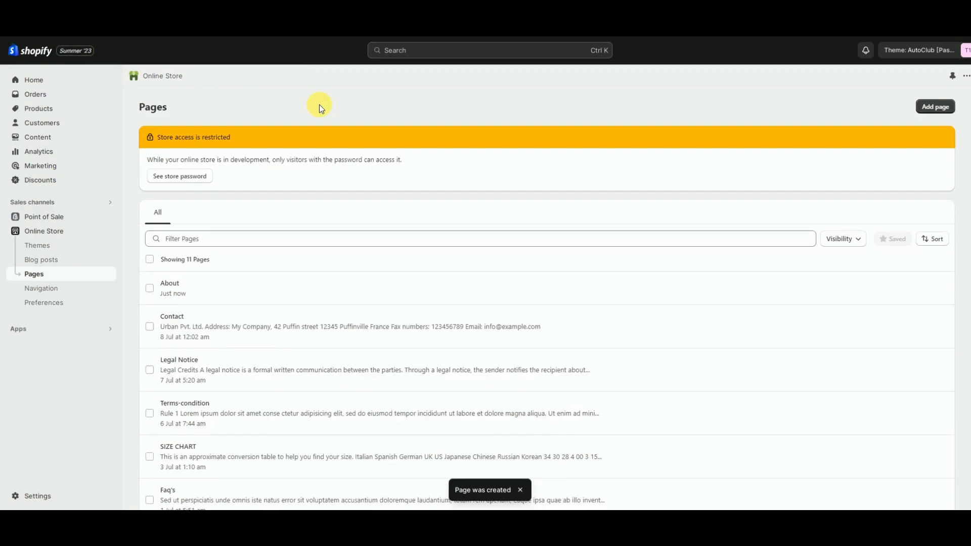
click(194, 298)
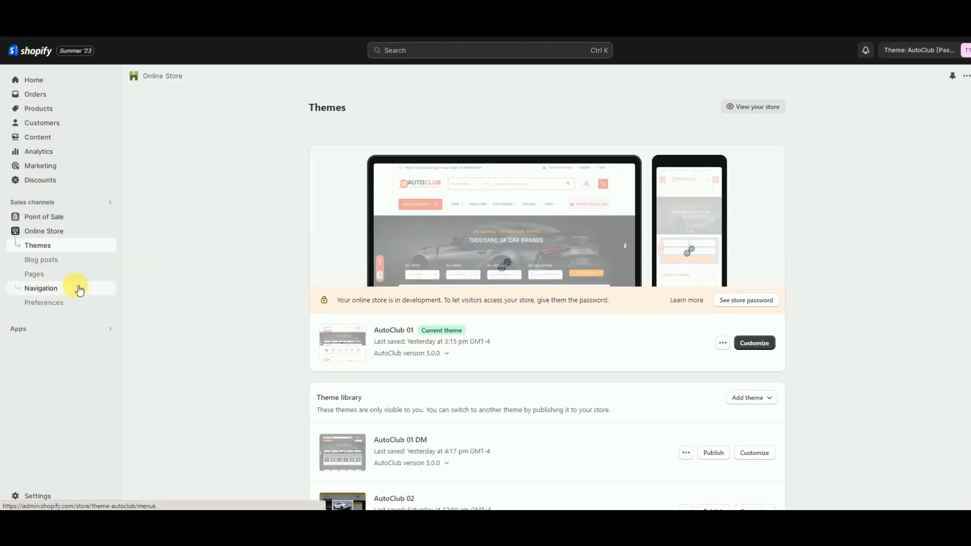
- Start a new navigation menu for the online store and title it More Menu
click(77, 286)
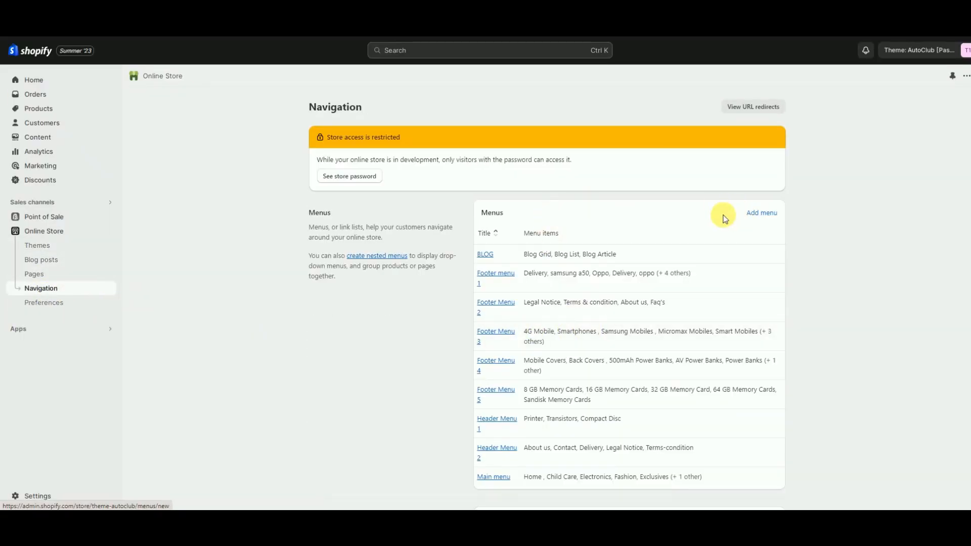
click(762, 212)
click(400, 158)
click(400, 158)
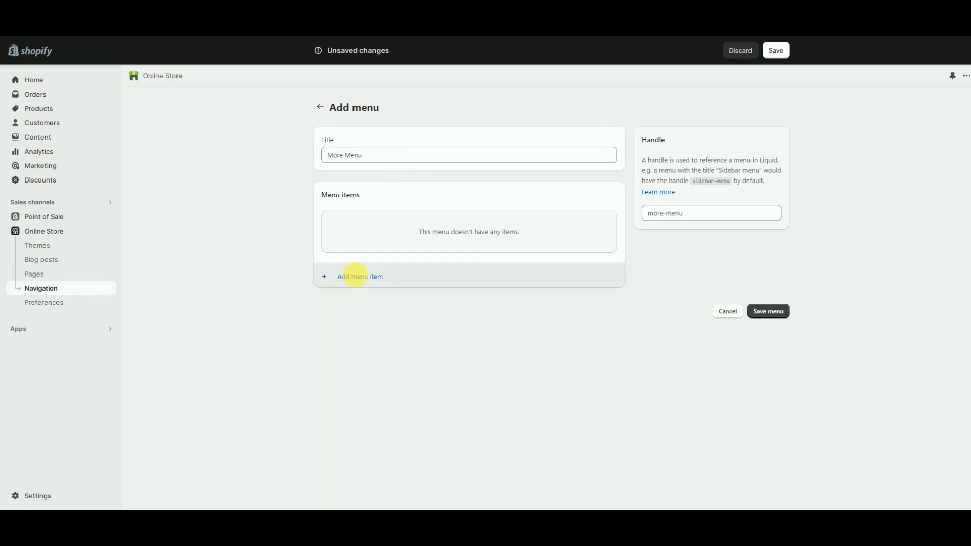
- Add a menu item linking to the Delivery page, save the menu and return to the menu list
click(354, 276)
click(878, 154)
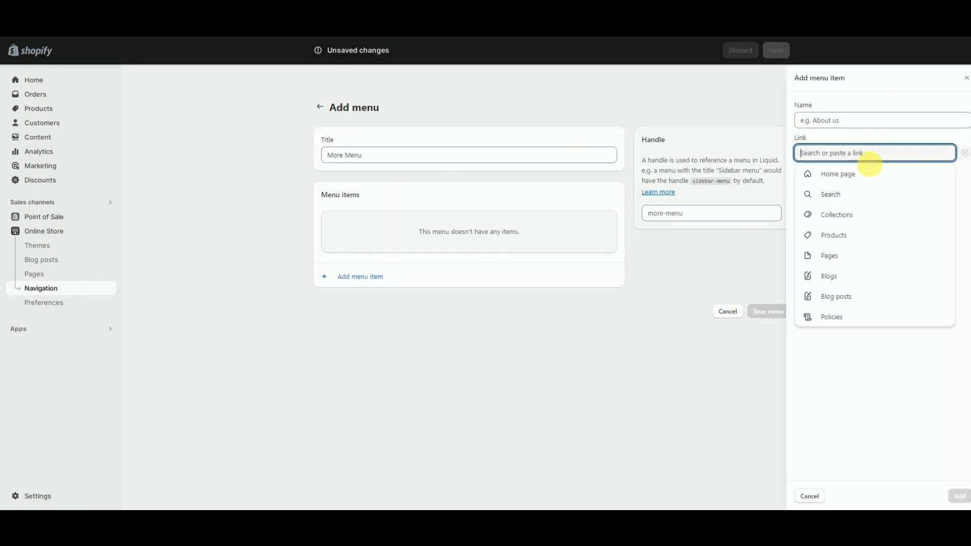
click(832, 256)
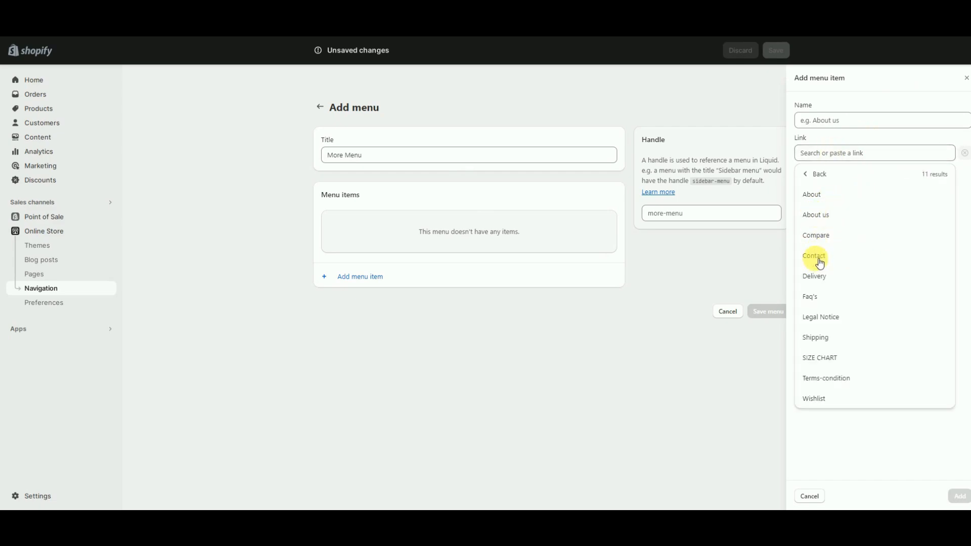
click(819, 275)
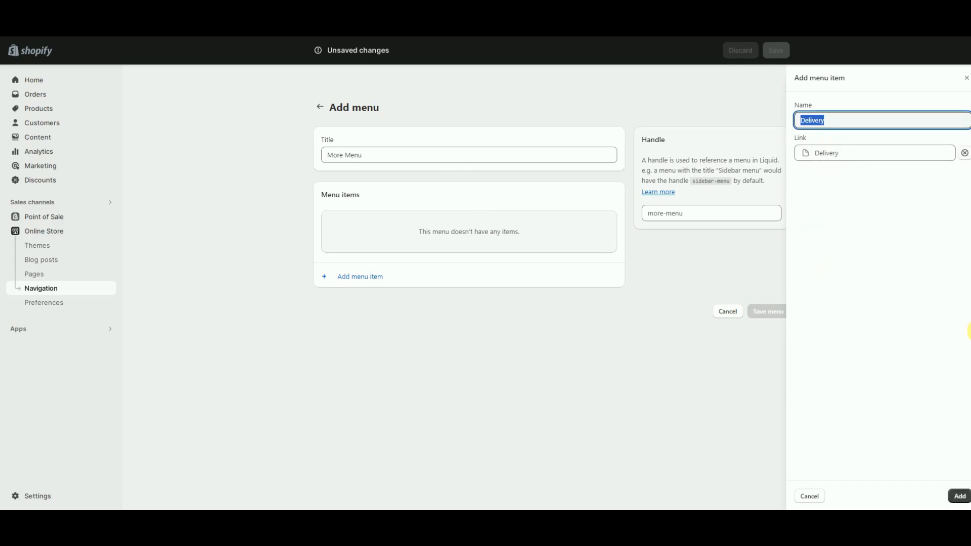
click(956, 496)
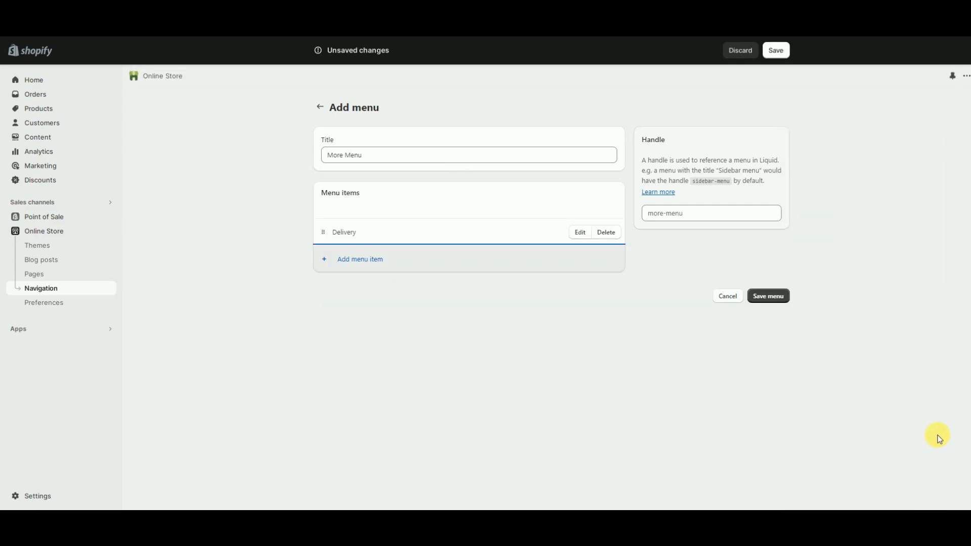
click(786, 297)
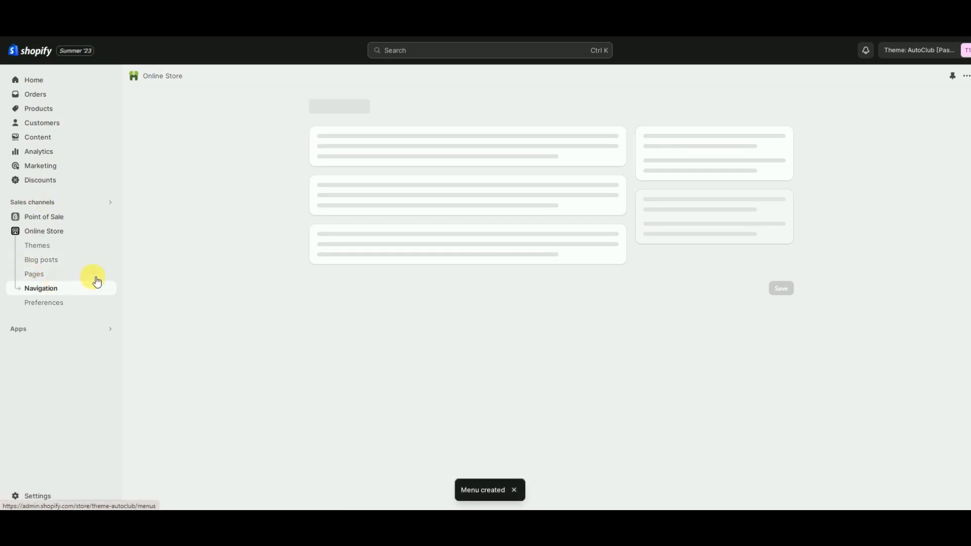
click(319, 107)
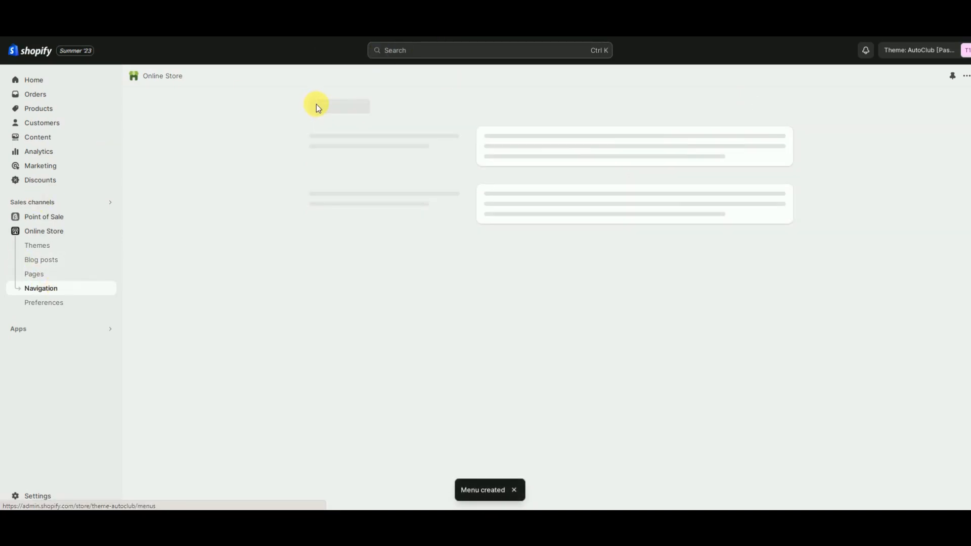
- Examine the home page Header section's blocks and its sticky, top bar and main header settings
scroll(493, 274, down, 4)
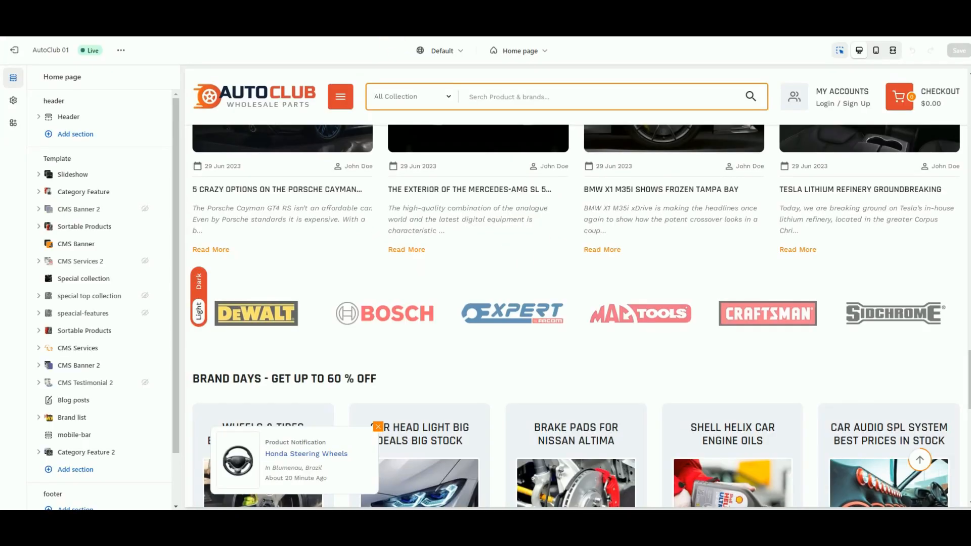
click(44, 119)
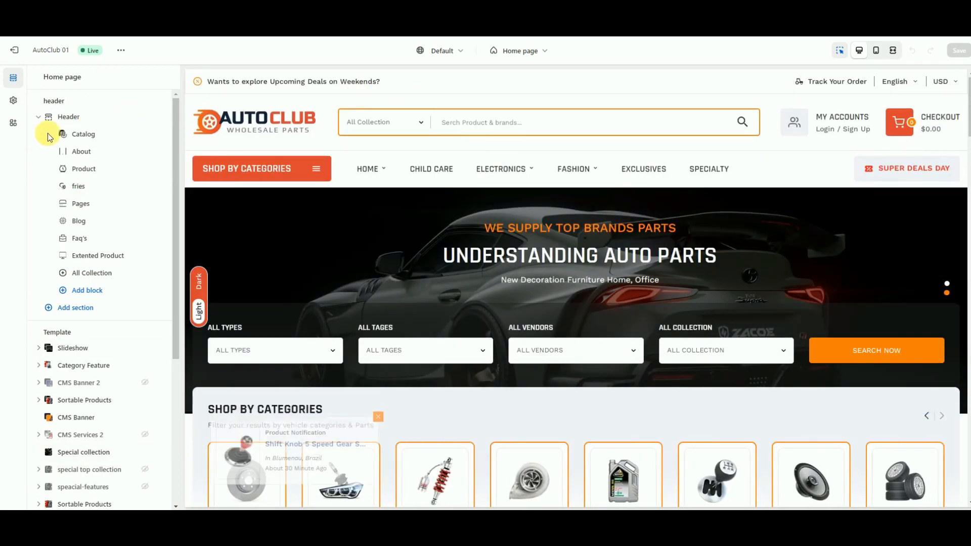
click(62, 118)
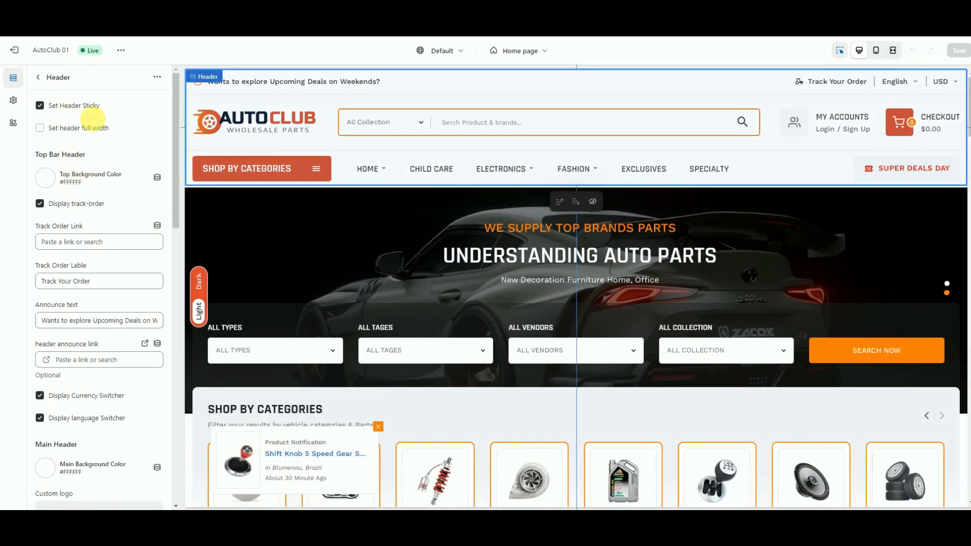
drag(175, 80, 197, 68)
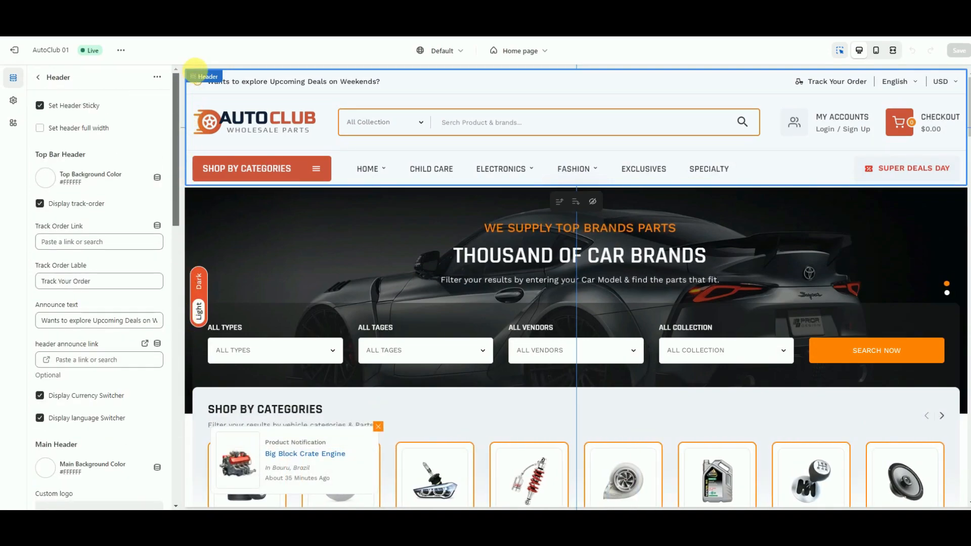
- Preview the storefront header's Shop by Categories menu with its extra entries expanded, and the main menu's dropdowns
click(316, 170)
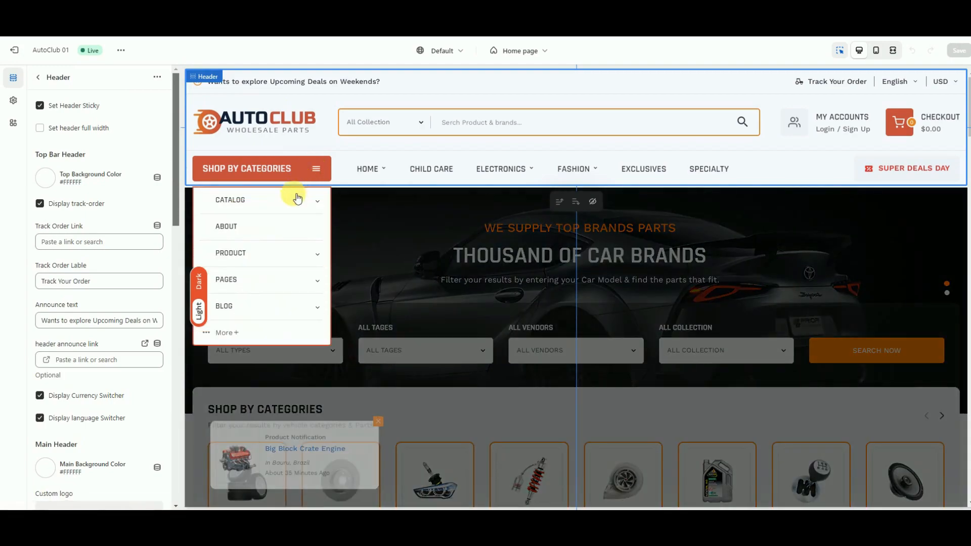
mouse_move(255, 305)
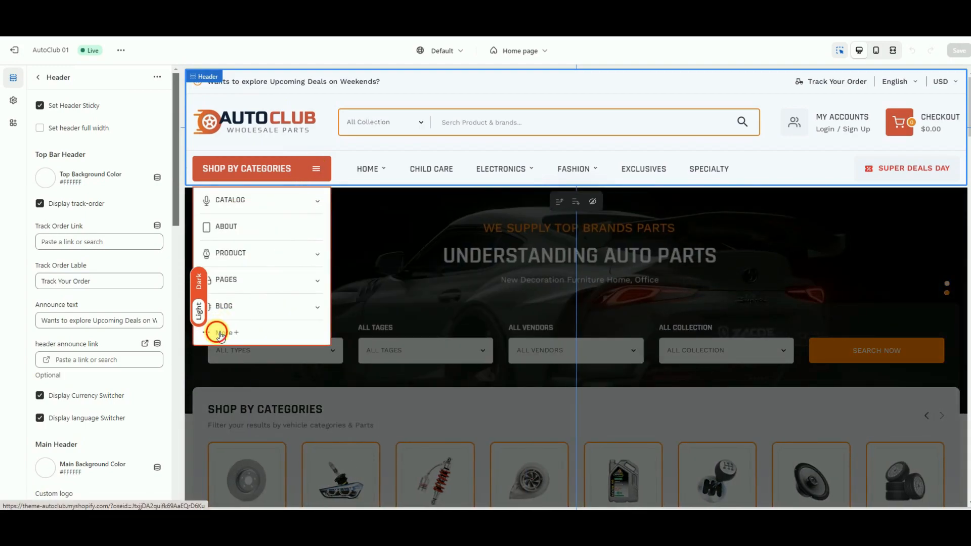
click(222, 332)
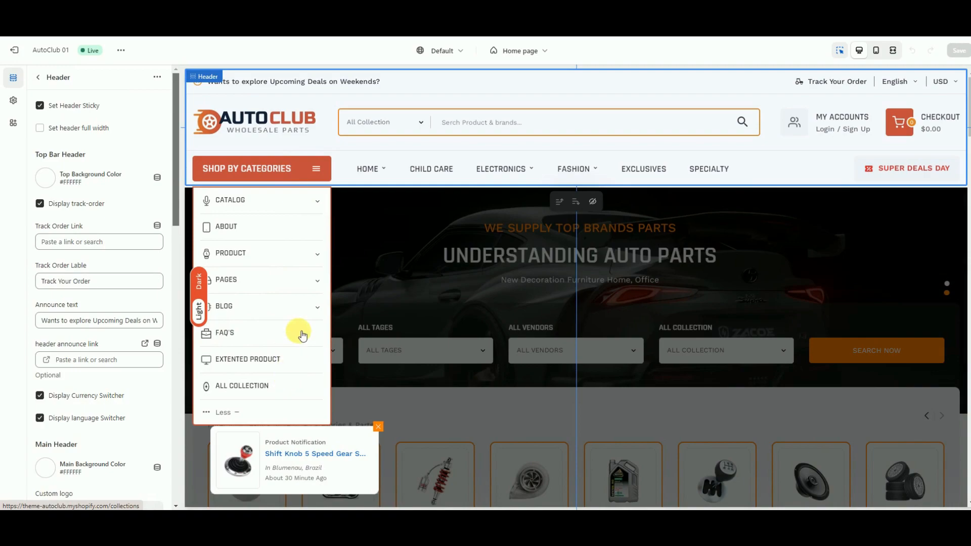
click(320, 172)
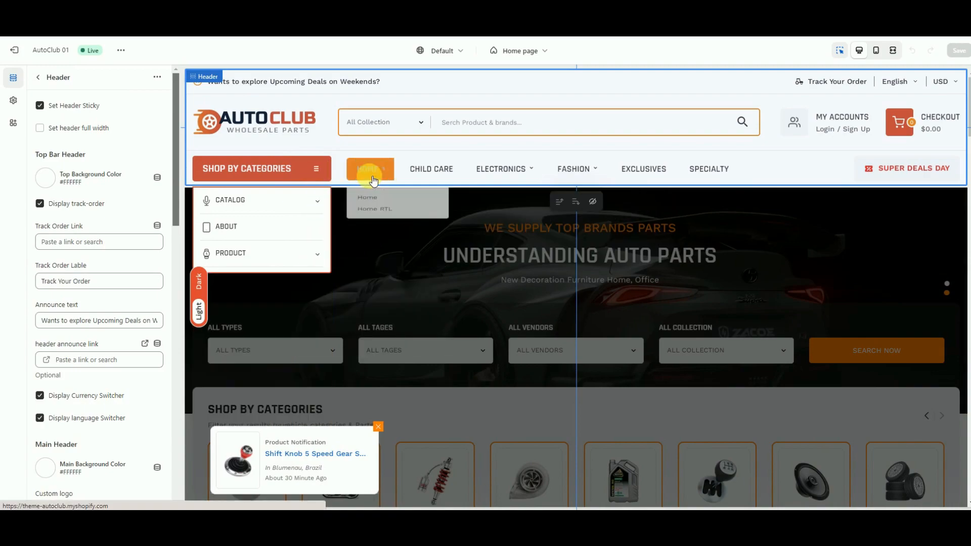
mouse_move(520, 175)
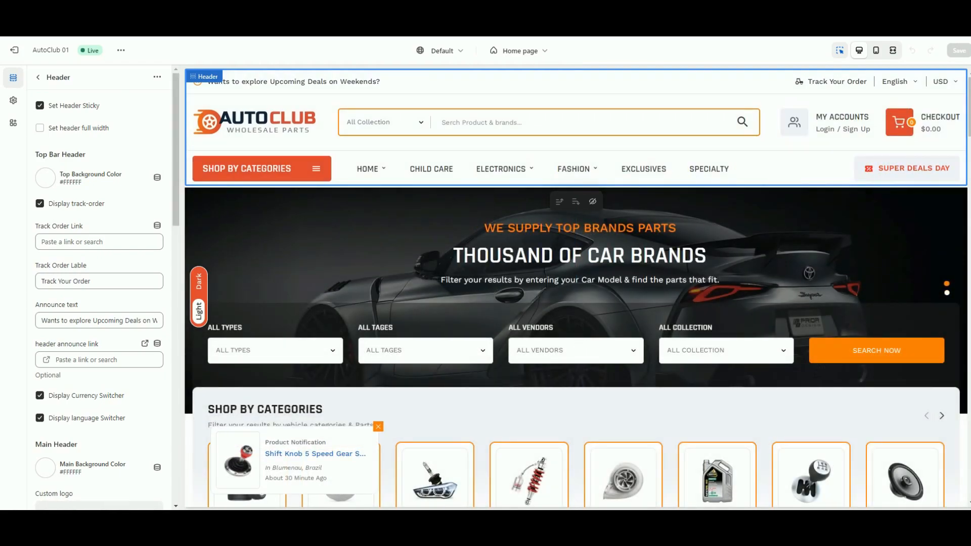
- Review the Slideshow section's transition, autoplay and advanced search settings, and return to the section list
click(38, 77)
click(68, 175)
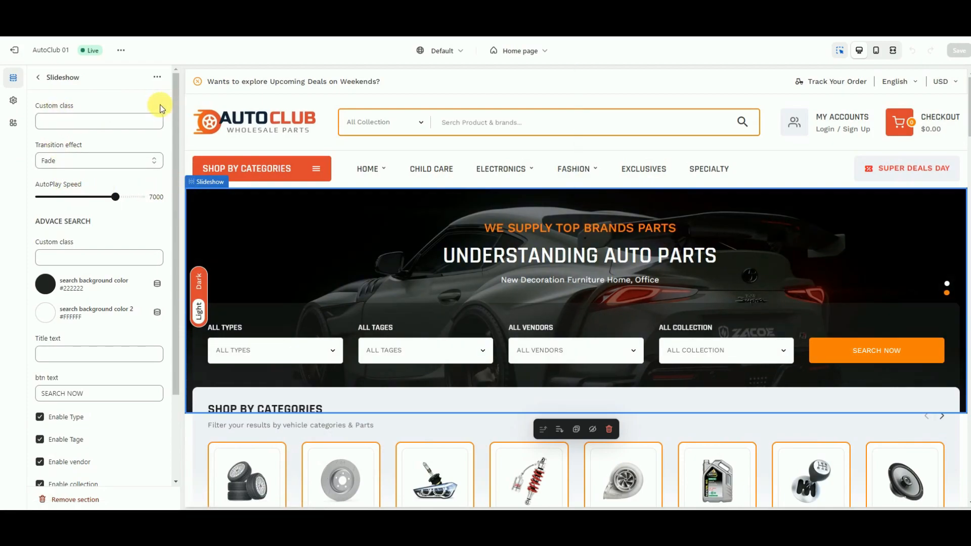
scroll(107, 321, down, 2)
scroll(108, 304, up, 2)
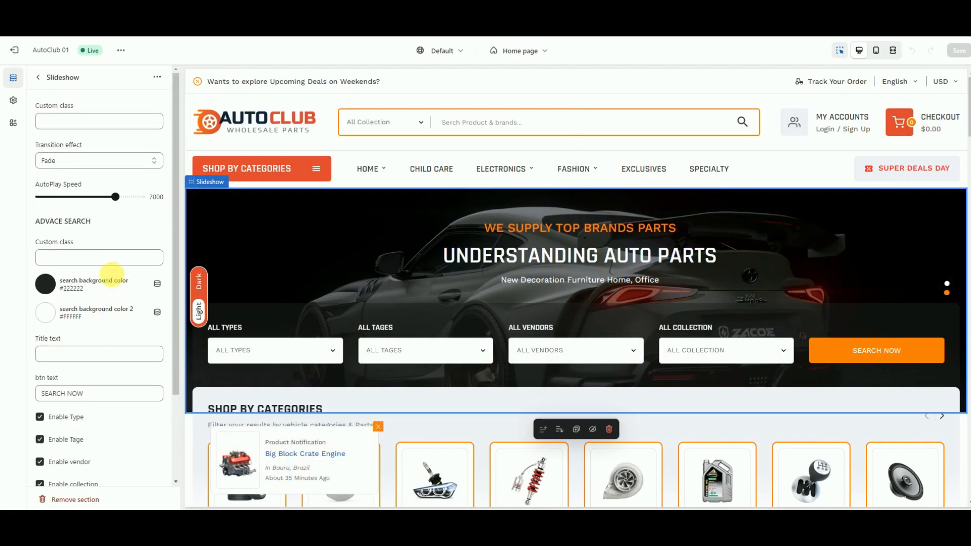
click(38, 76)
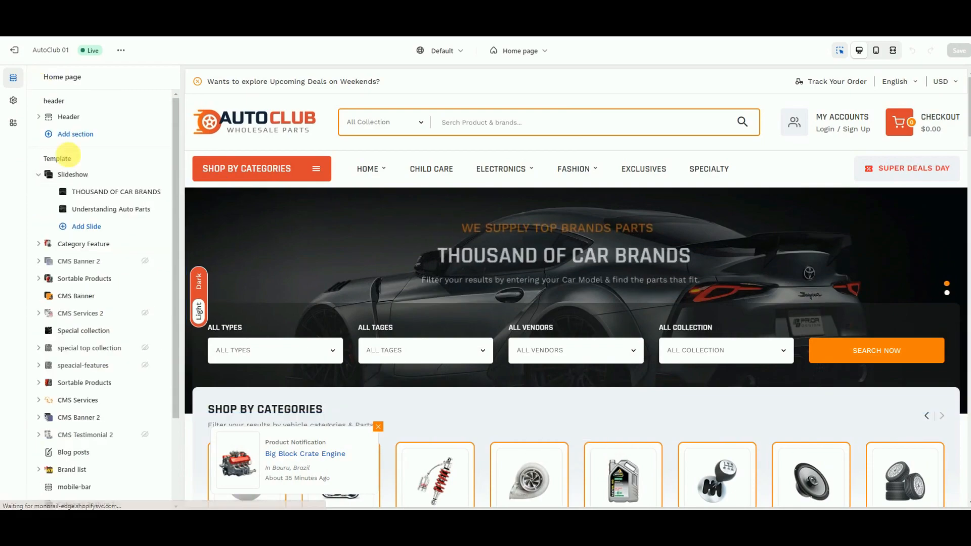
- Review the THOUSAND OF CAR BRANDS slide's image, link, video and text options, and return to the section list
click(95, 192)
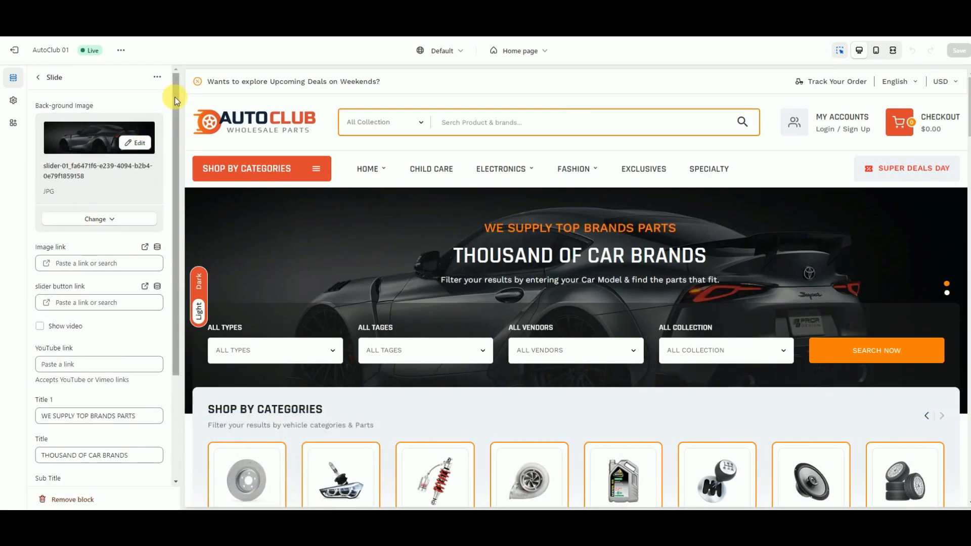
scroll(172, 147, down, 3)
scroll(156, 252, up, 4)
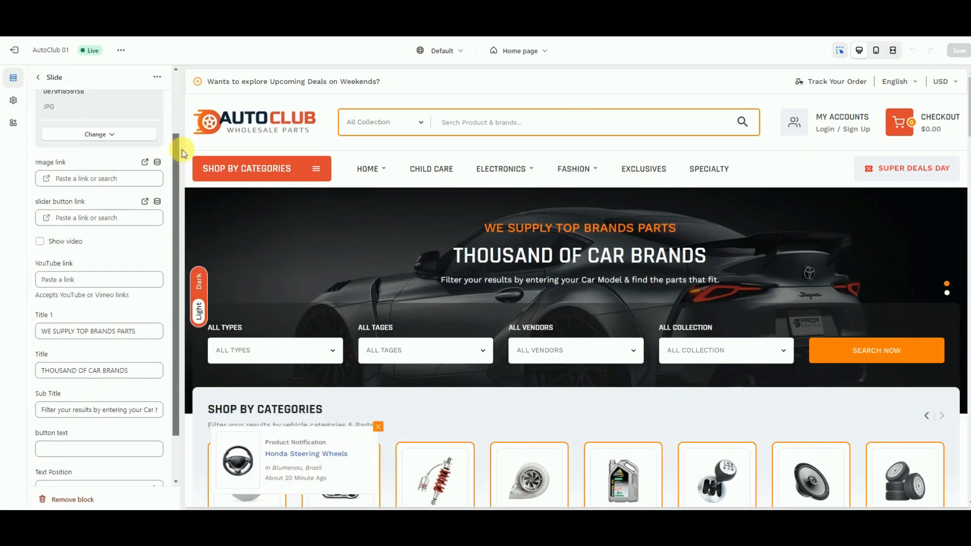
click(36, 77)
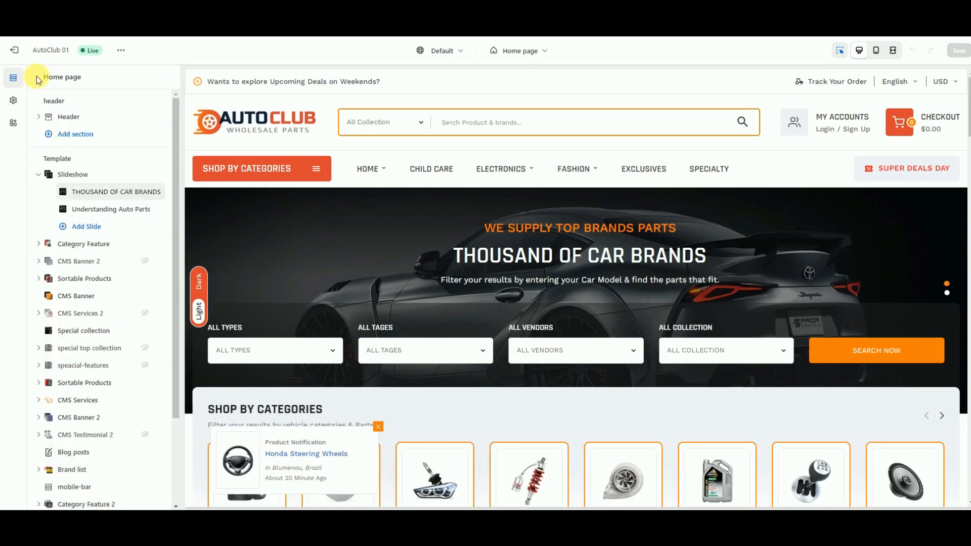
- Review the Understanding Auto Parts slide's image, link, video and text options, and collapse the Slideshow section
click(107, 209)
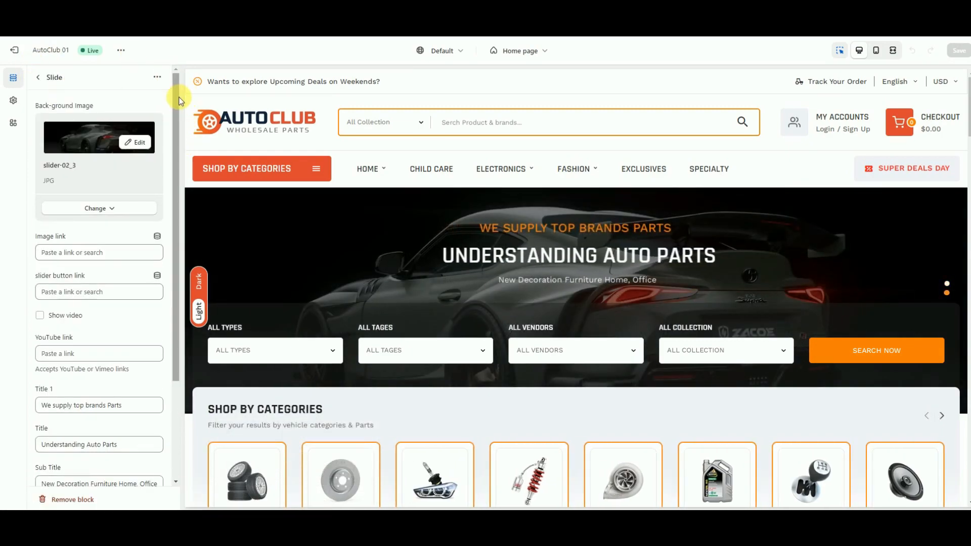
scroll(174, 132, down, 3)
drag(177, 203, 178, 90)
click(40, 80)
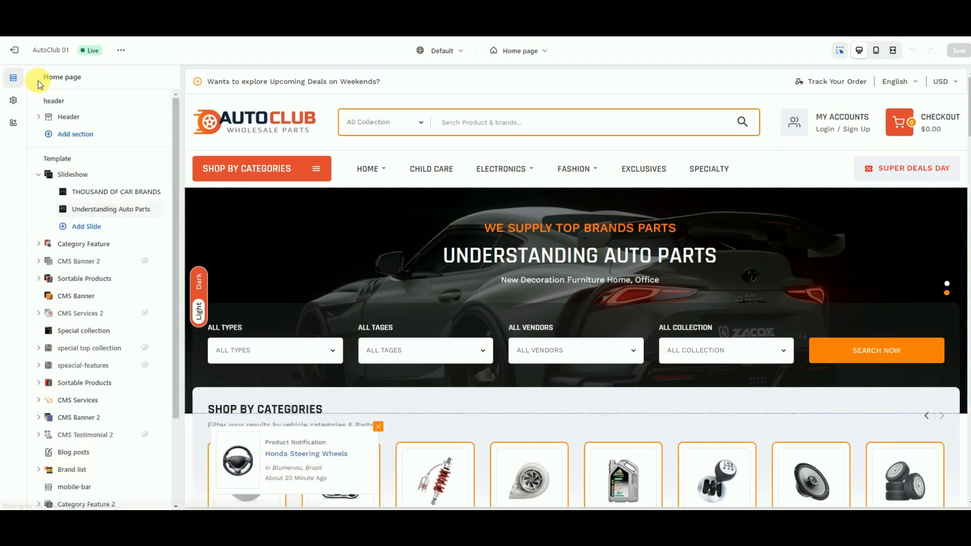
click(44, 176)
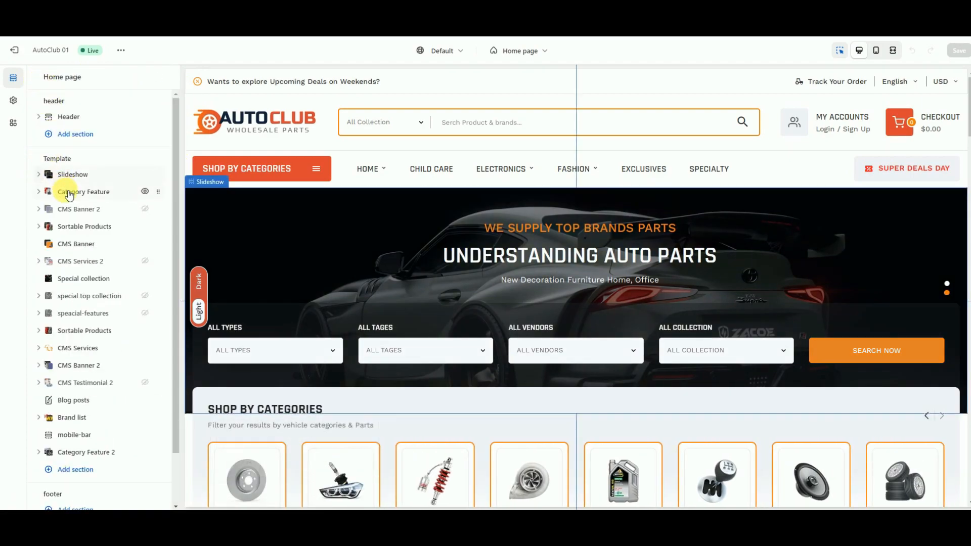
- Review the Category Feature section's title, column and background settings, and its Two Wheeler Parts block's image, title and collection
click(69, 193)
scroll(305, 379, down, 3)
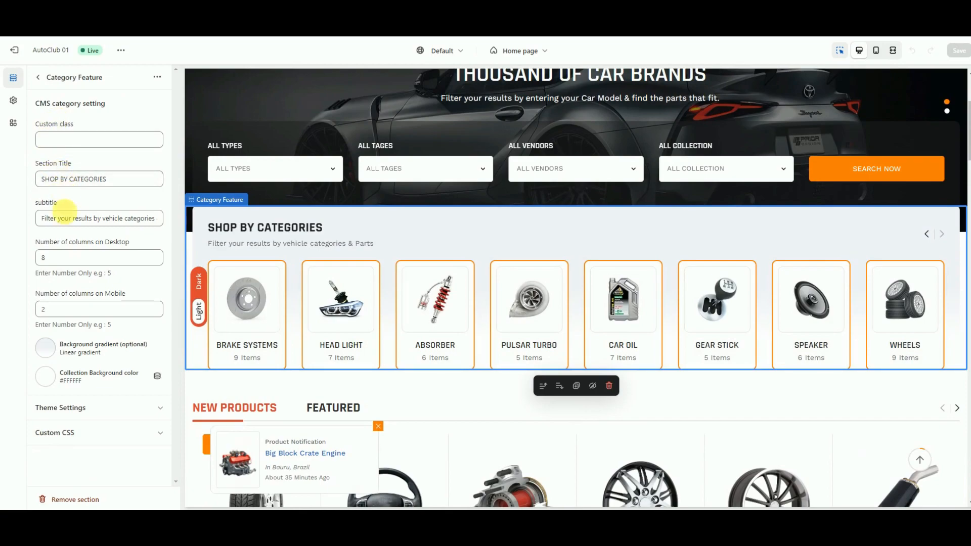
click(39, 77)
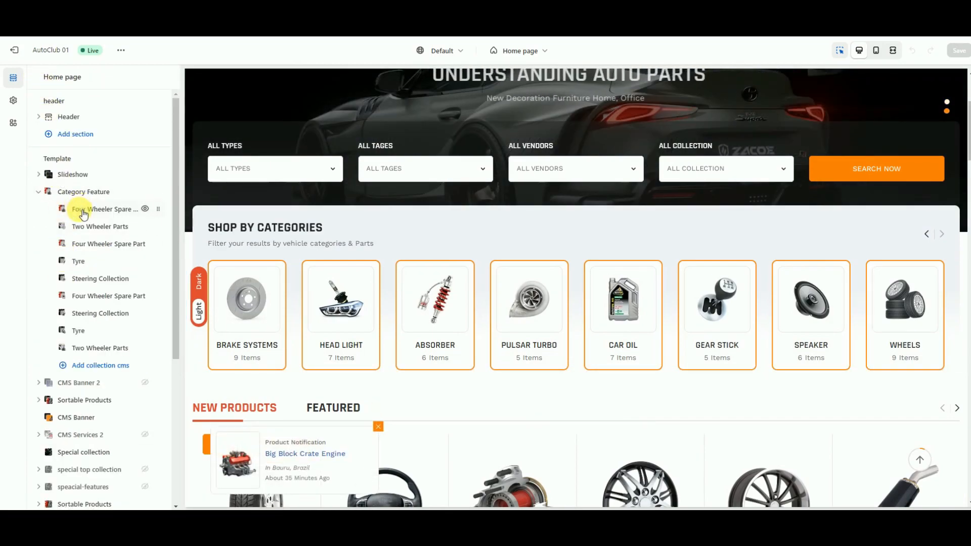
click(84, 225)
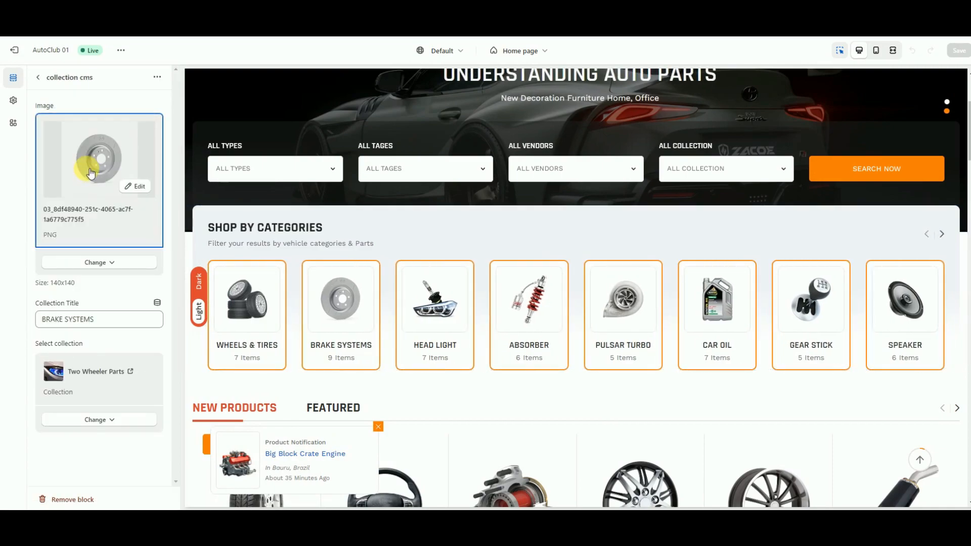
click(40, 78)
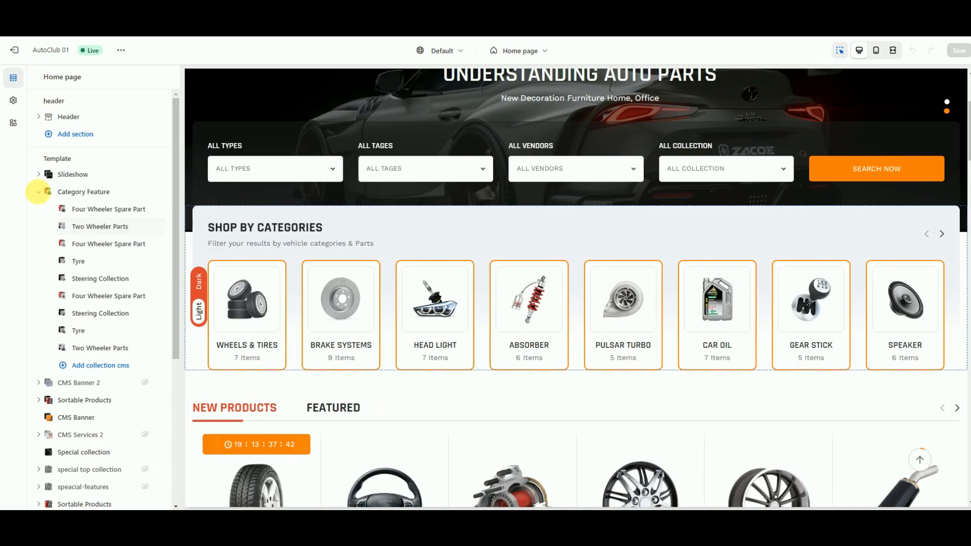
- Review the settings of the hidden CMS Banner 2 section below Category Feature, and return to the section list
click(59, 210)
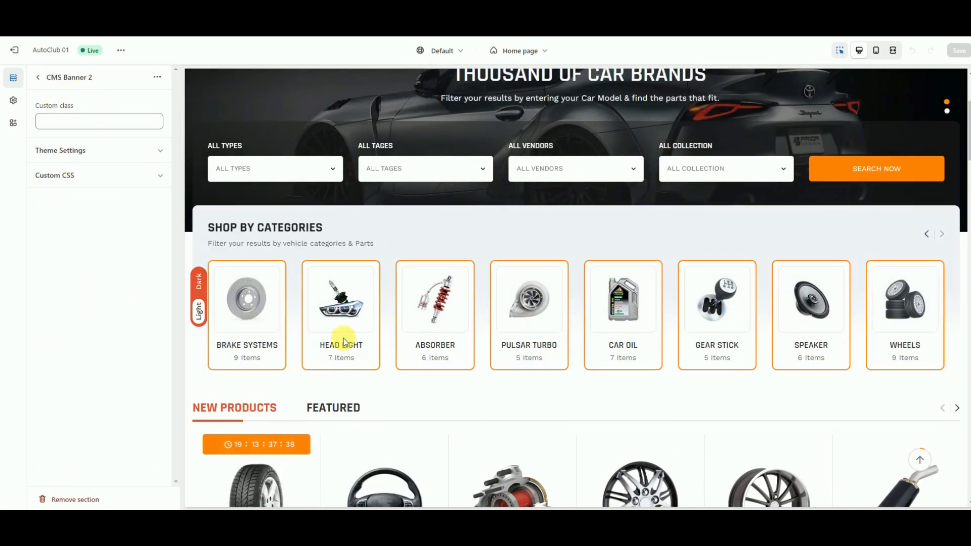
click(40, 78)
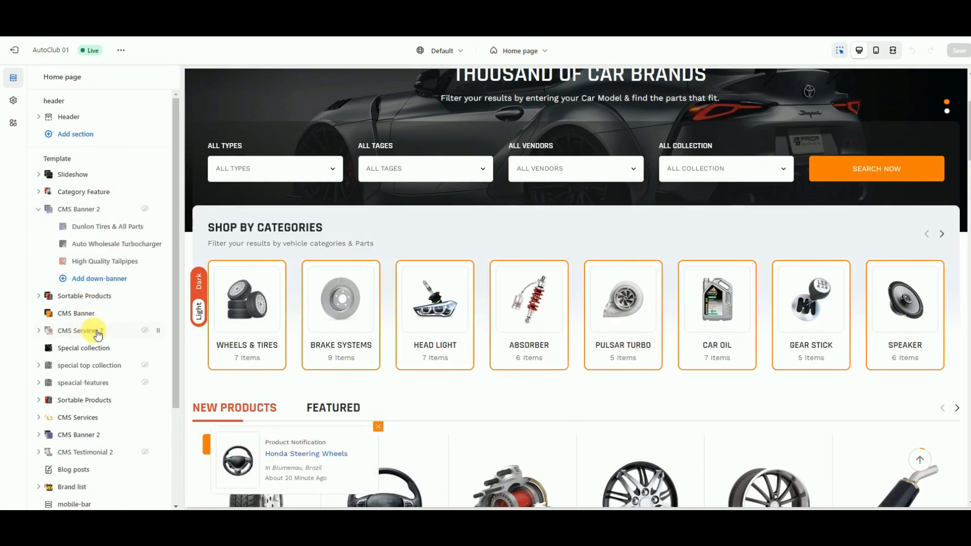
mouse_move(130, 317)
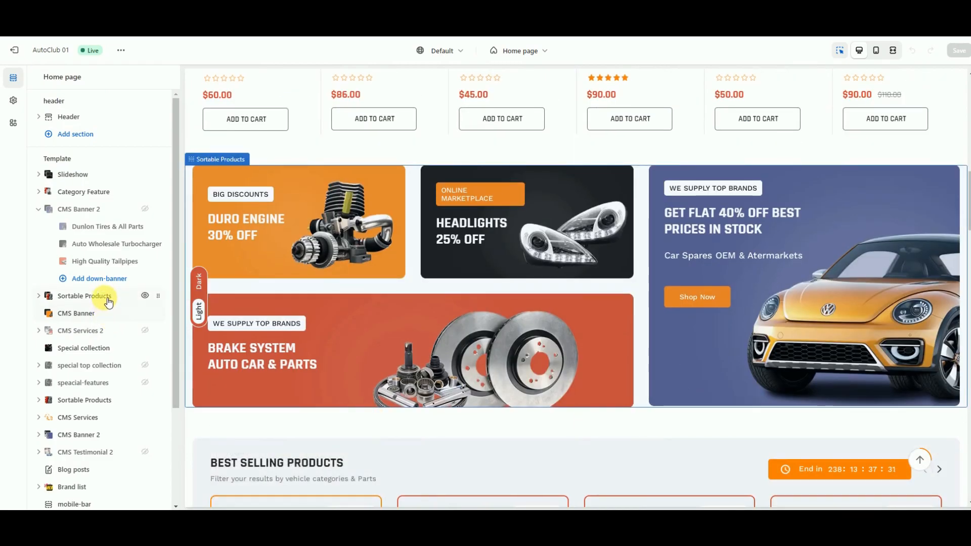
- Review the first Sortable Products section's color and column settings and its New Products collection block, and collapse the expanded sections
click(107, 298)
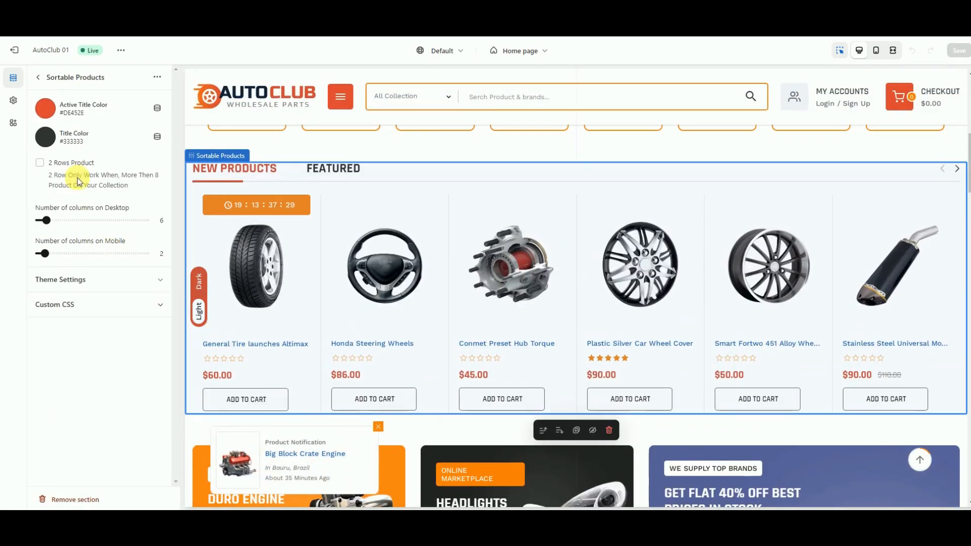
click(40, 77)
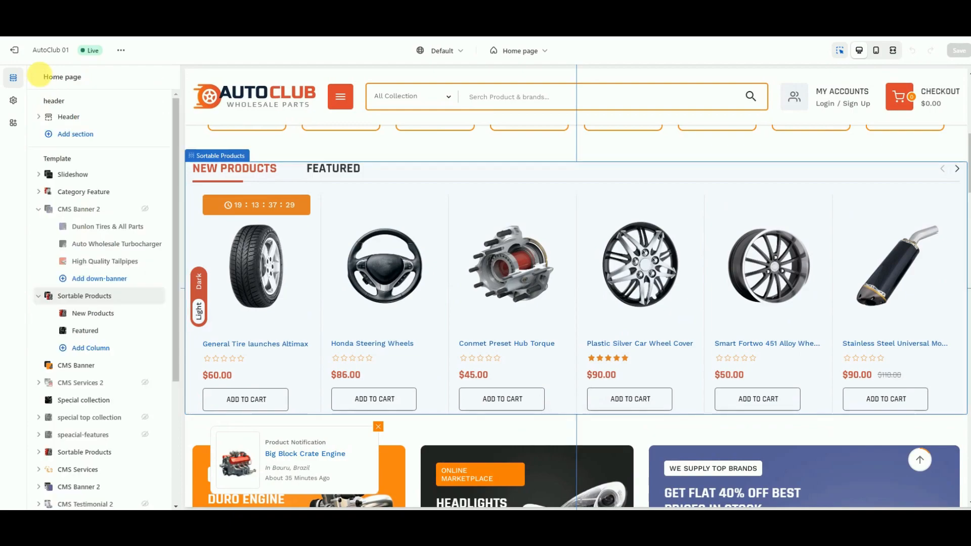
click(98, 294)
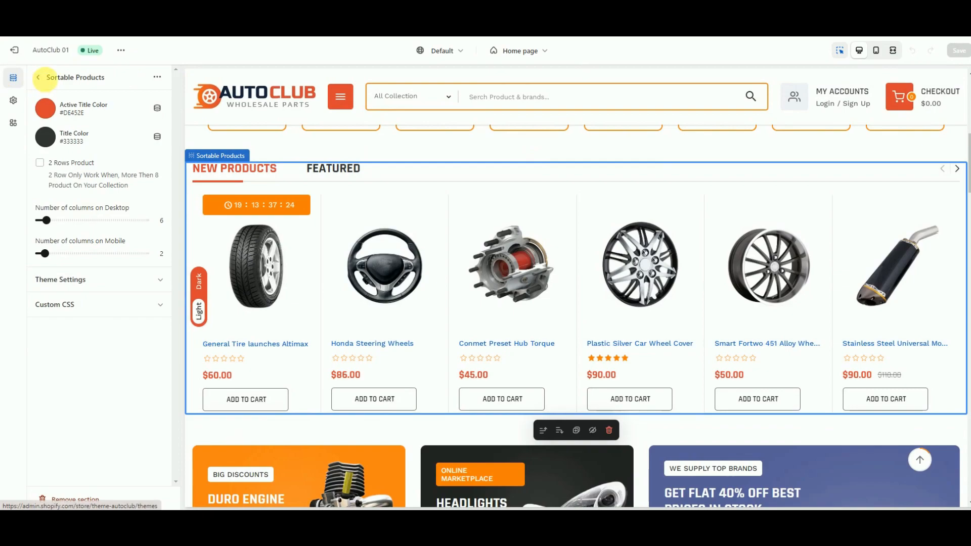
click(37, 77)
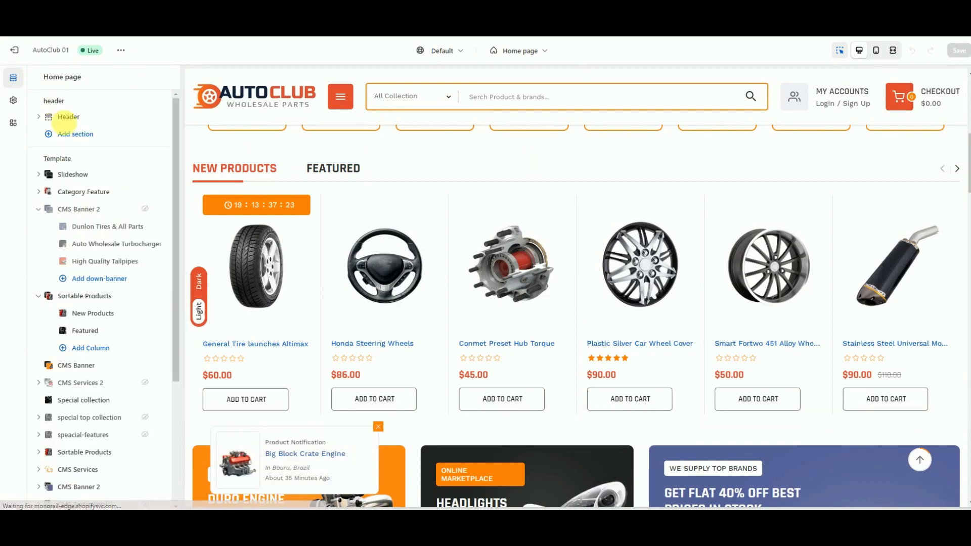
click(90, 314)
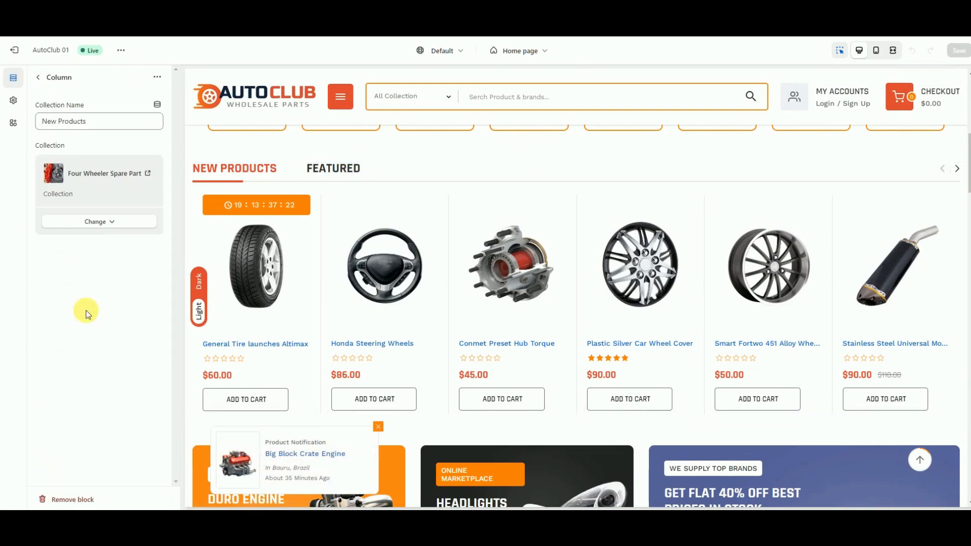
click(38, 77)
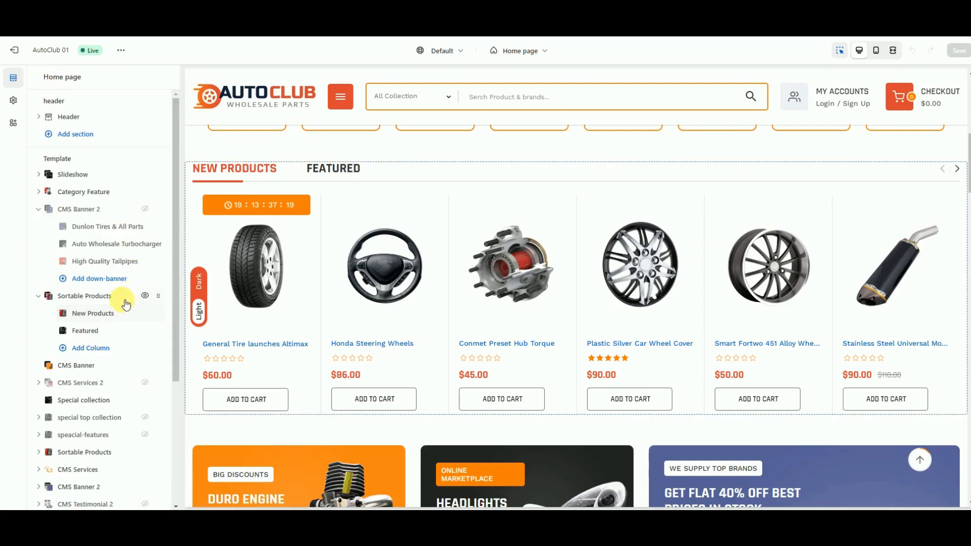
click(40, 297)
click(40, 210)
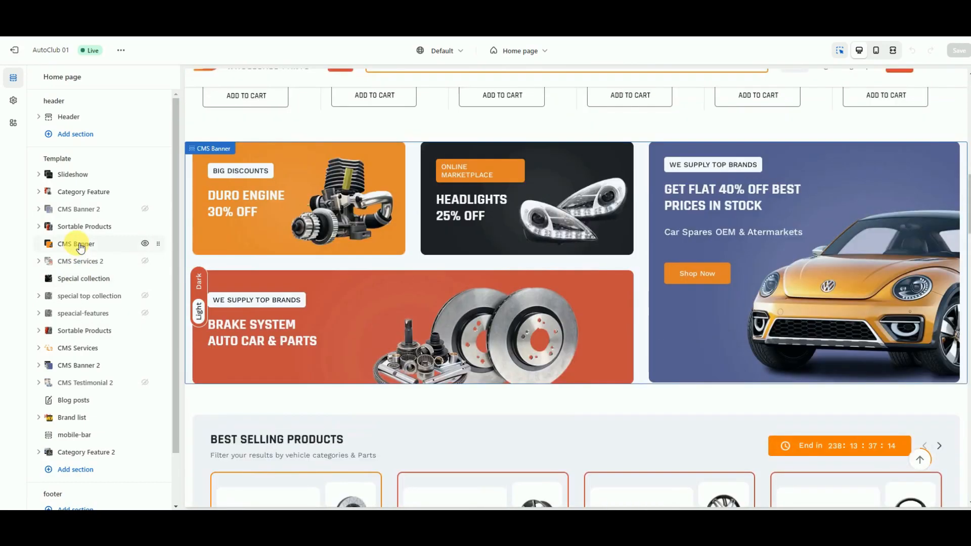
- Examine the CMS Banner section's image, link, alignment, title and button options for each banner, and return to the section list
click(79, 245)
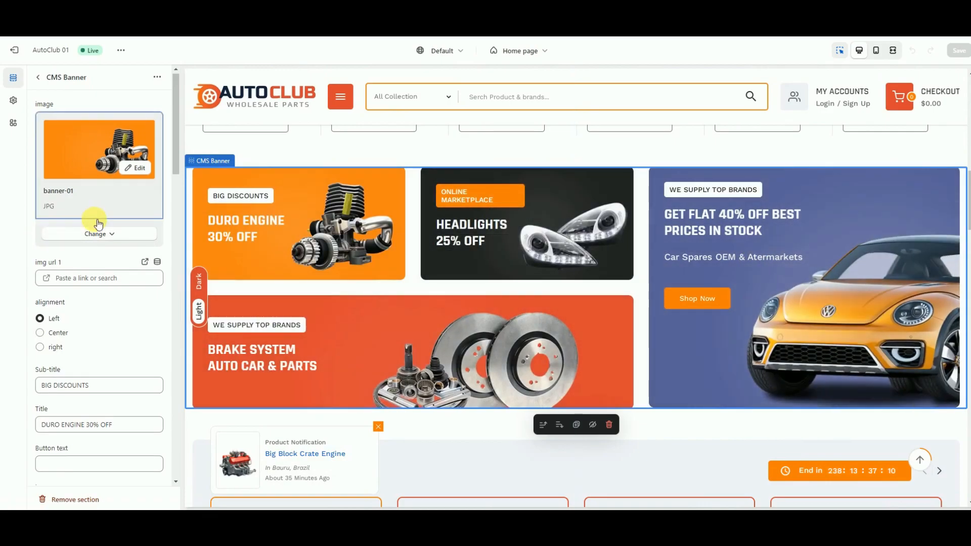
scroll(96, 221, down, 15)
scroll(104, 234, up, 10)
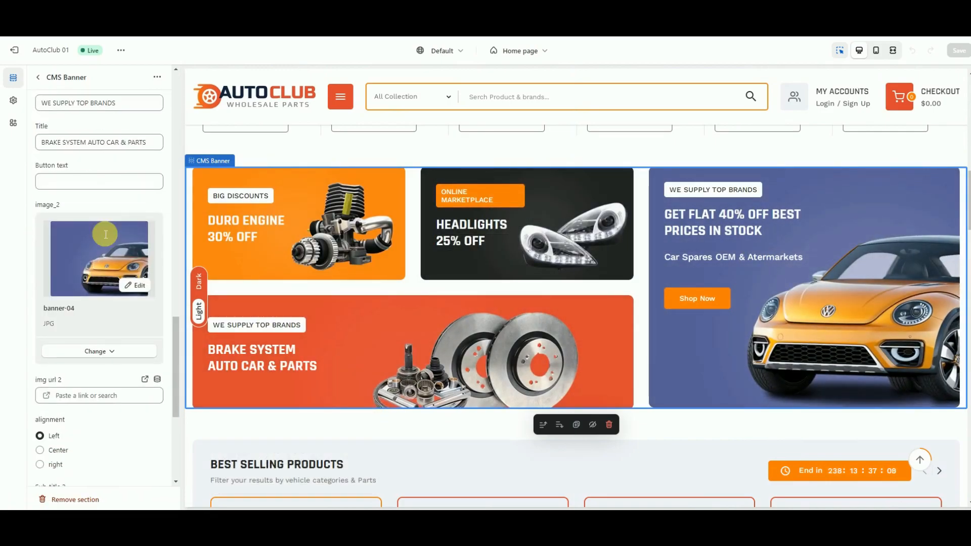
scroll(103, 236, up, 8)
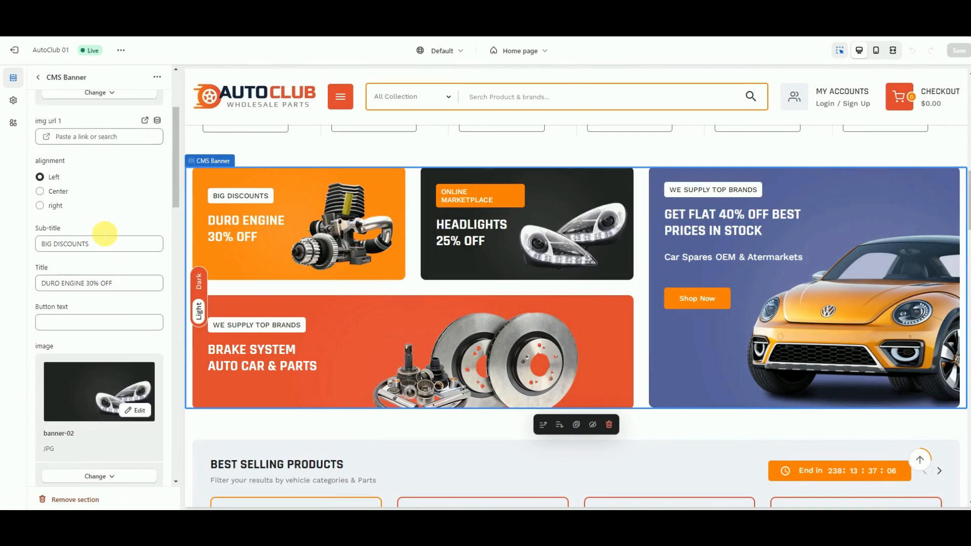
click(39, 78)
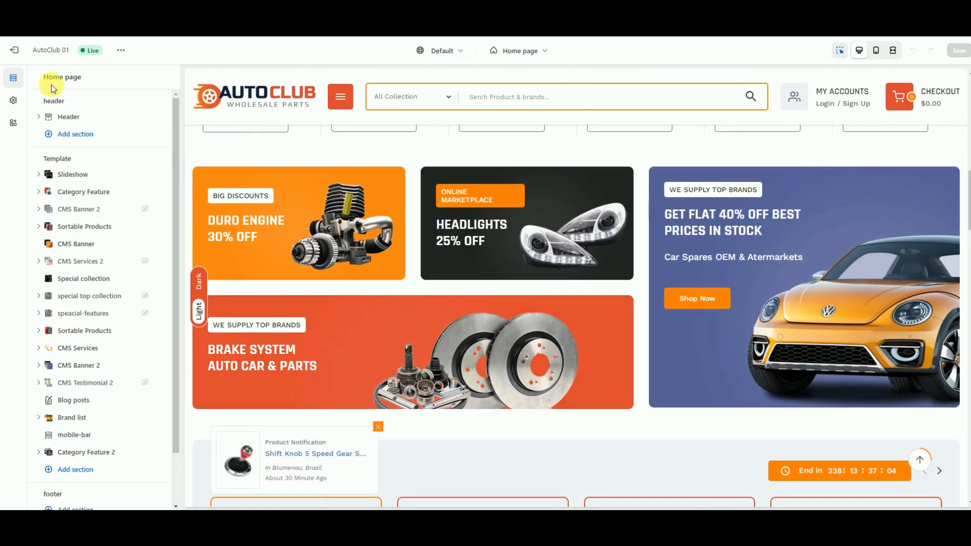
- Review the Special collection section's heading, subtitle, thumbnail, column and collection settings, and return to the section list
click(67, 280)
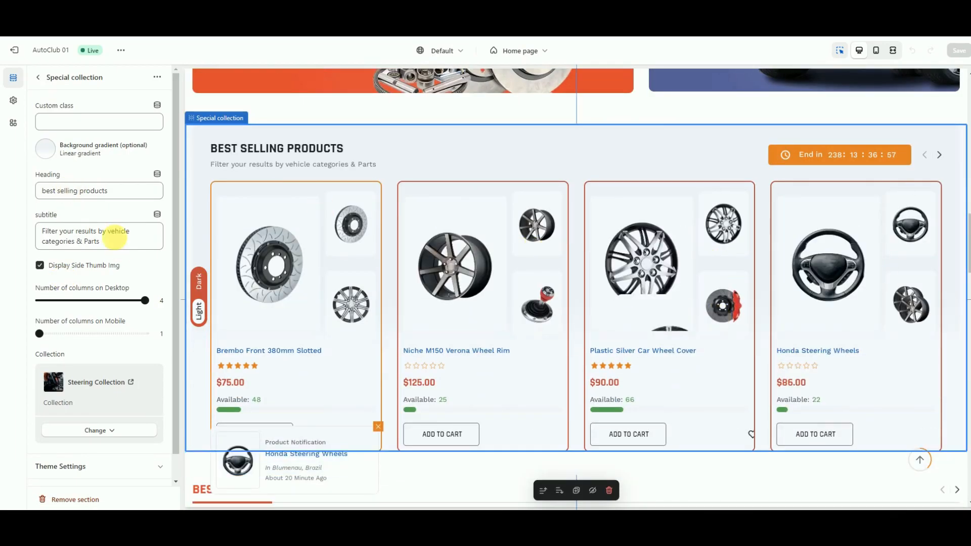
scroll(91, 212, down, 2)
scroll(69, 186, up, 1)
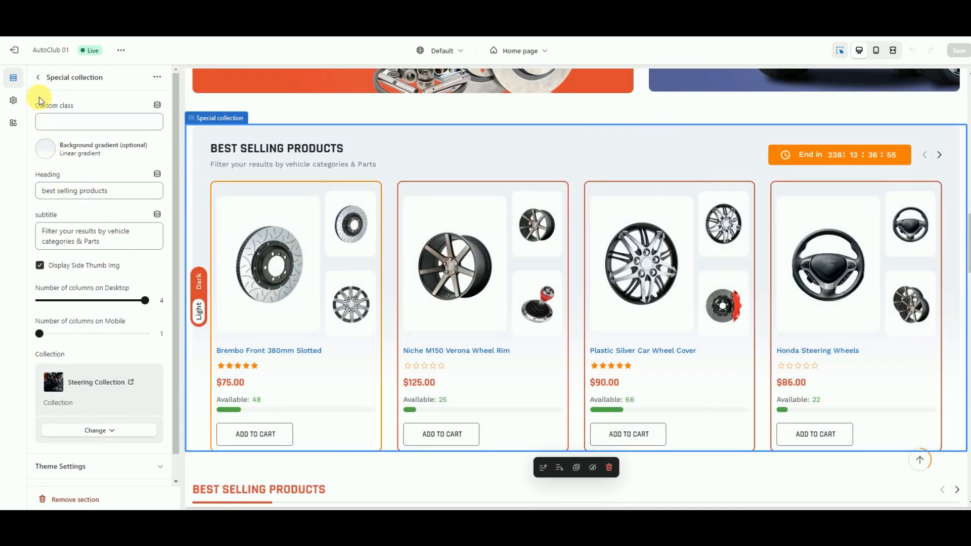
click(39, 79)
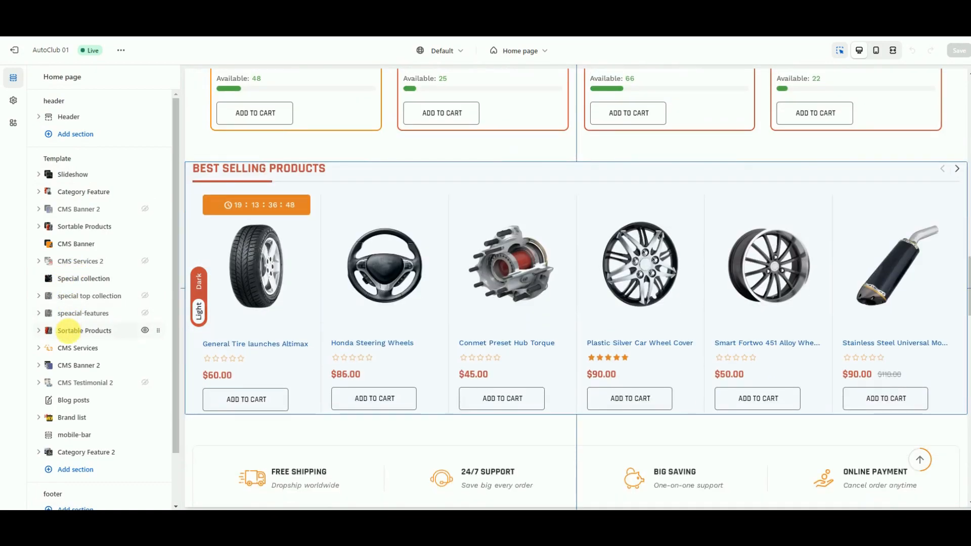
- Review the color and column settings of the Sortable Products section for best selling products, and collapse it in the section list
click(68, 330)
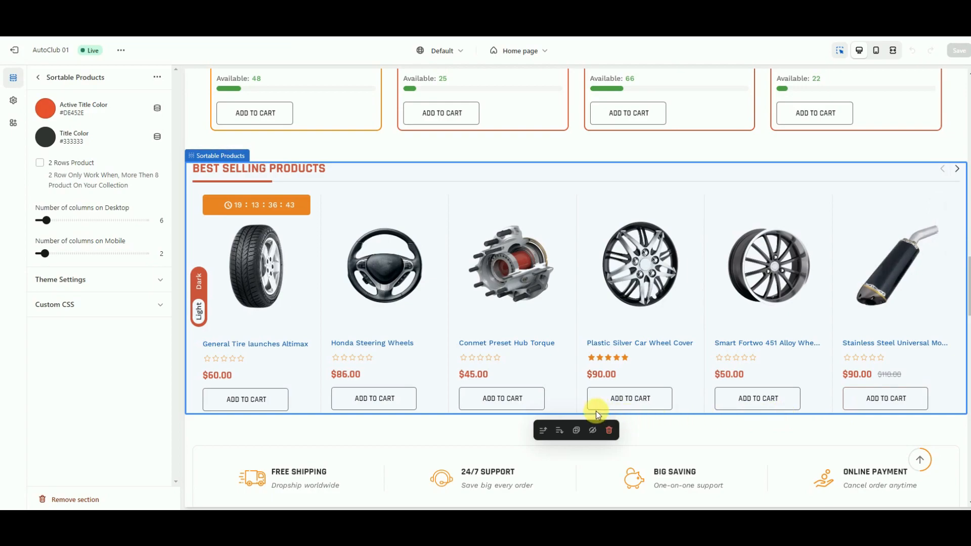
click(38, 77)
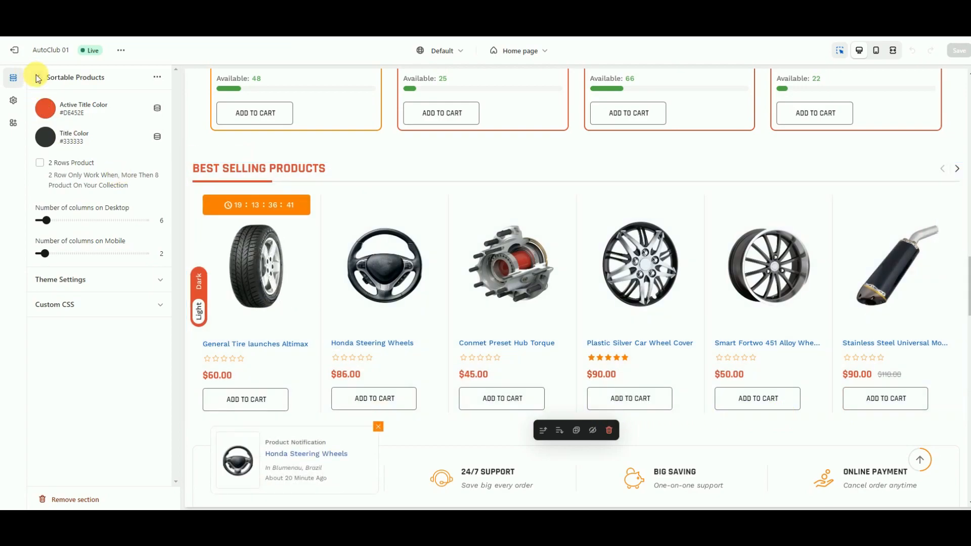
click(44, 333)
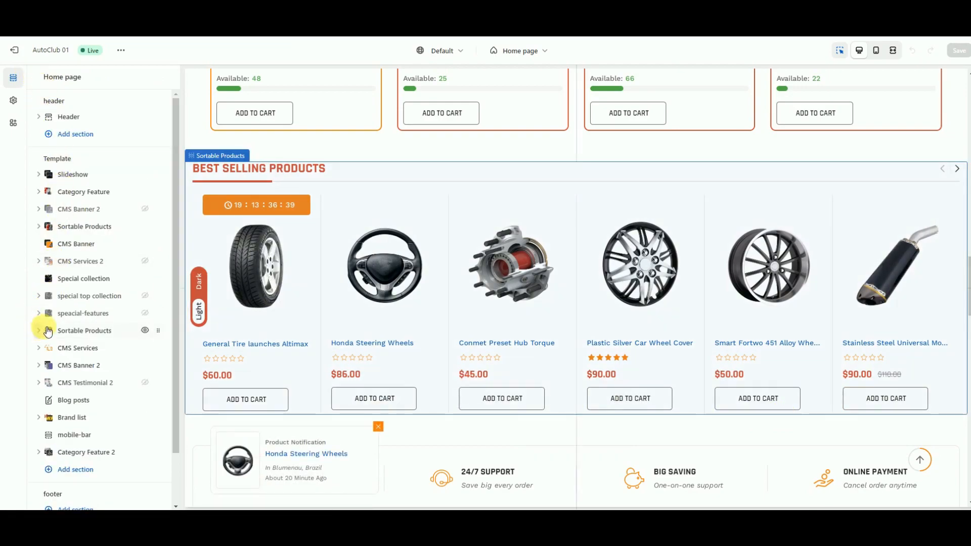
- Review the CMS Services section's background color and its FREE SHIPPING block's link, icon and text options, and collapse the section
click(76, 349)
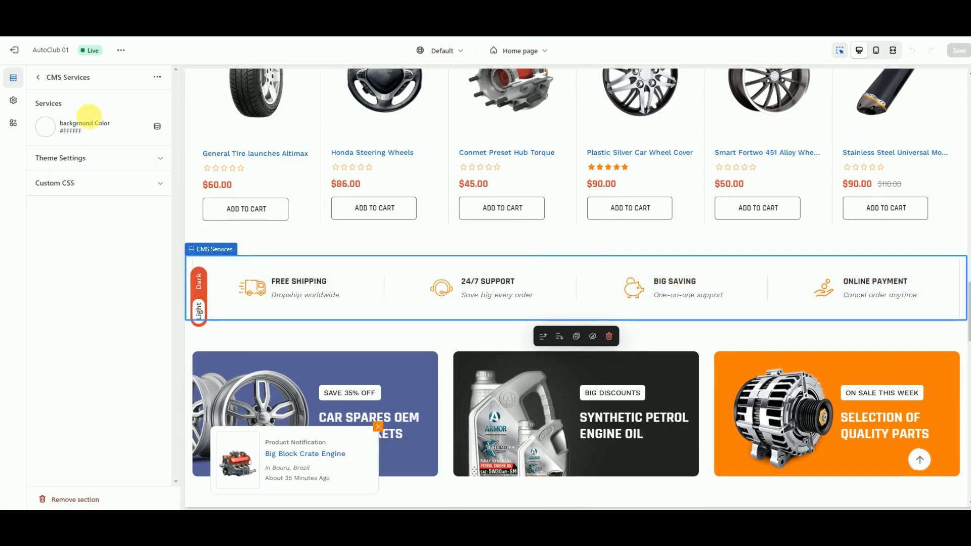
click(38, 80)
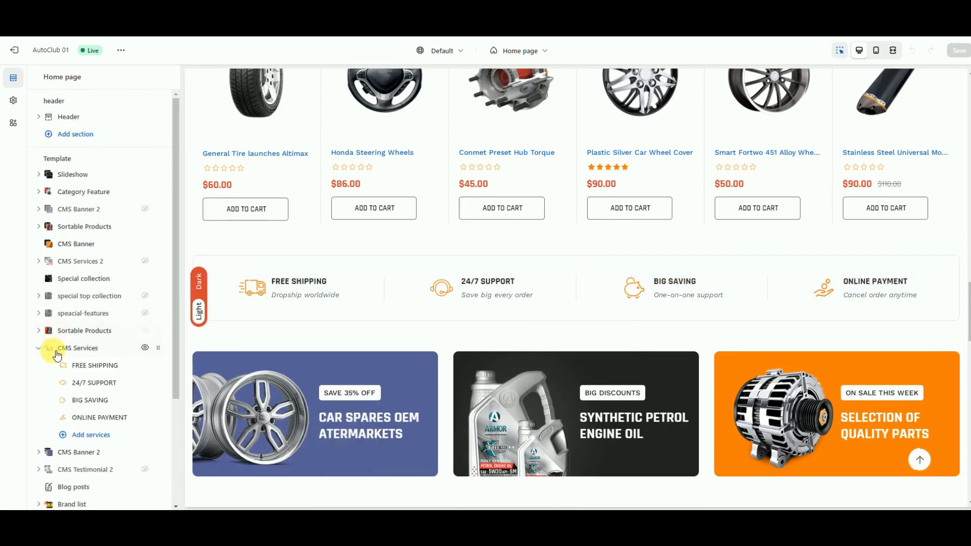
click(95, 365)
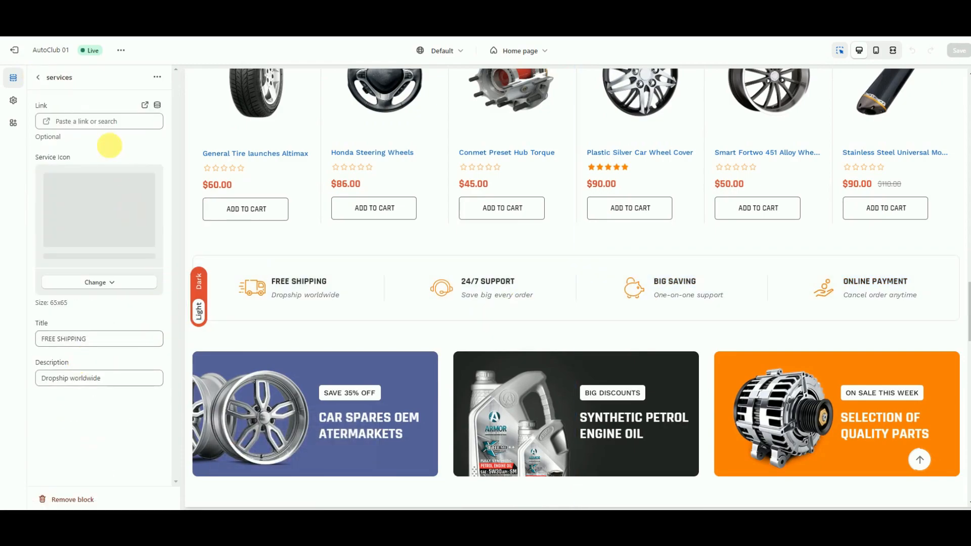
click(39, 79)
click(48, 349)
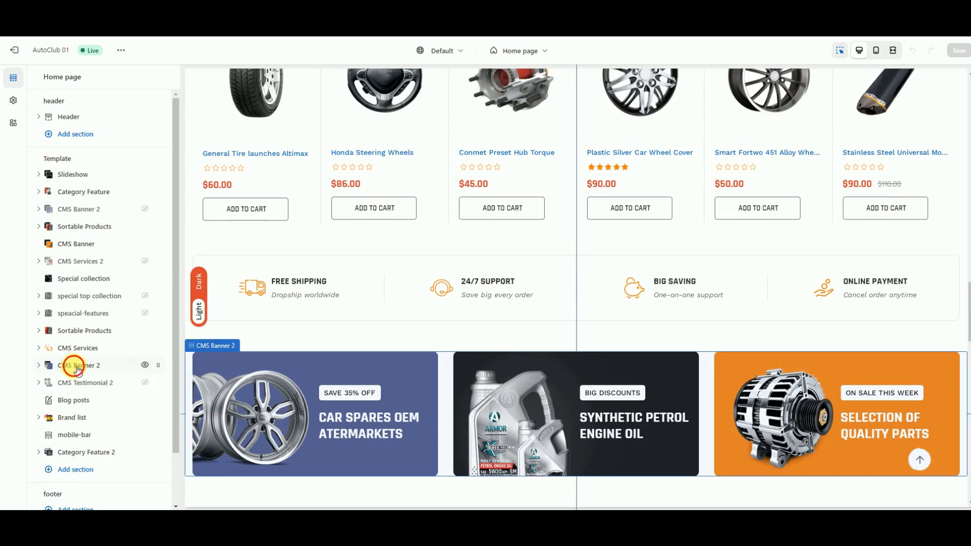
- Review the settings and banner blocks of the CMS Banner 2 section below CMS Services, and collapse it
click(76, 366)
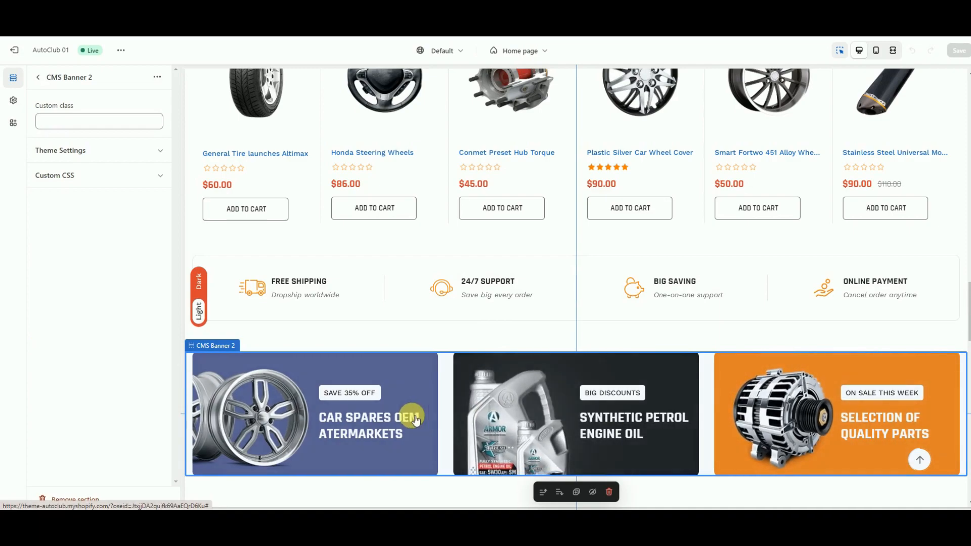
click(37, 77)
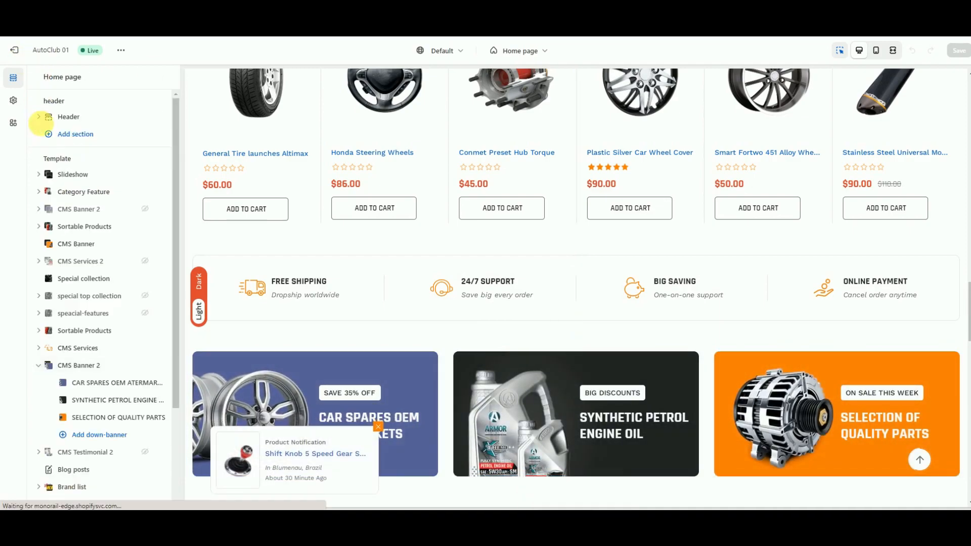
scroll(87, 283, down, 2)
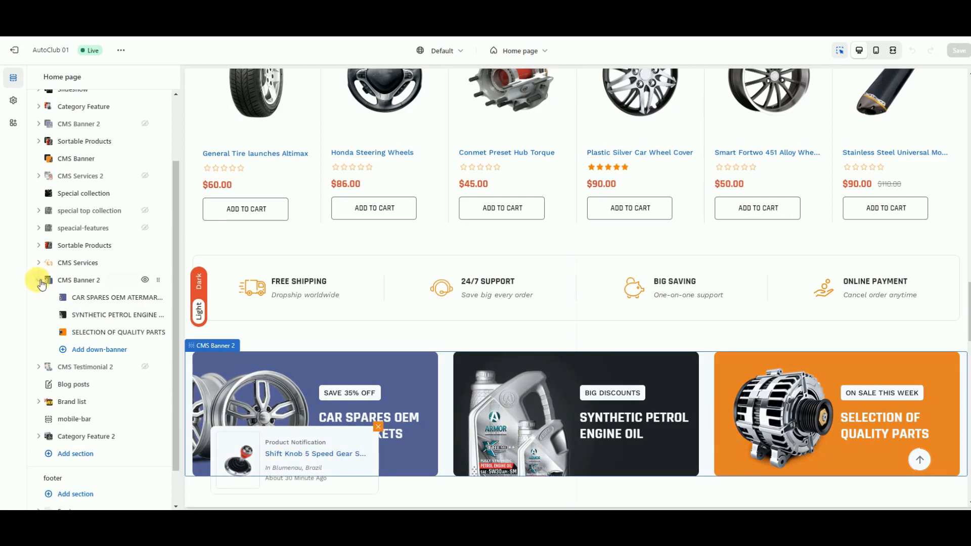
click(39, 281)
- Review the Blog posts section's color, heading, blog source, column and post count settings, and return to the section list
click(75, 344)
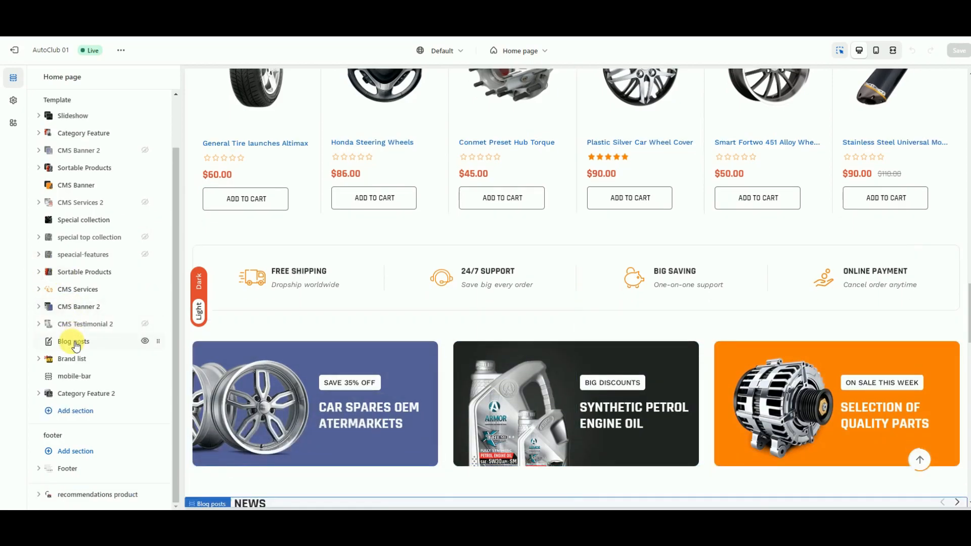
click(74, 346)
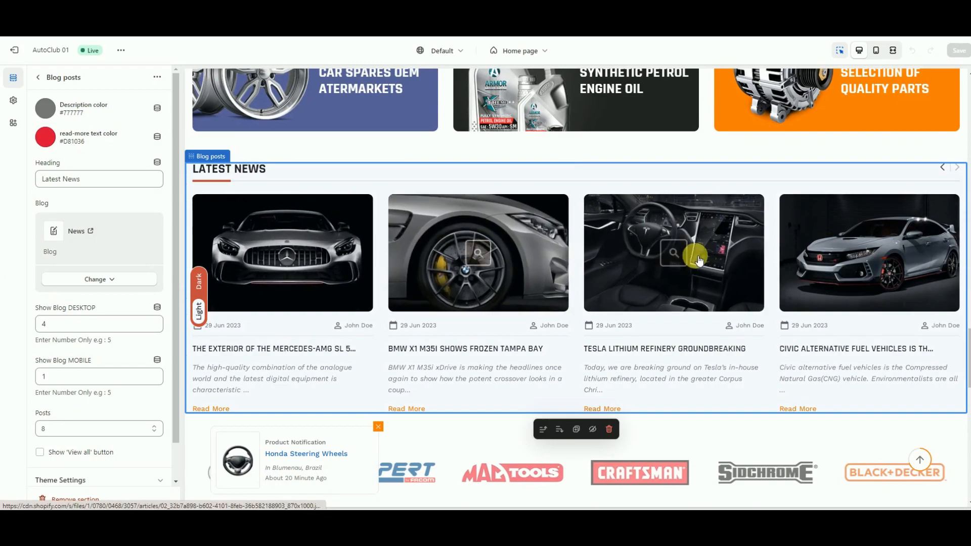
scroll(83, 135, down, 1)
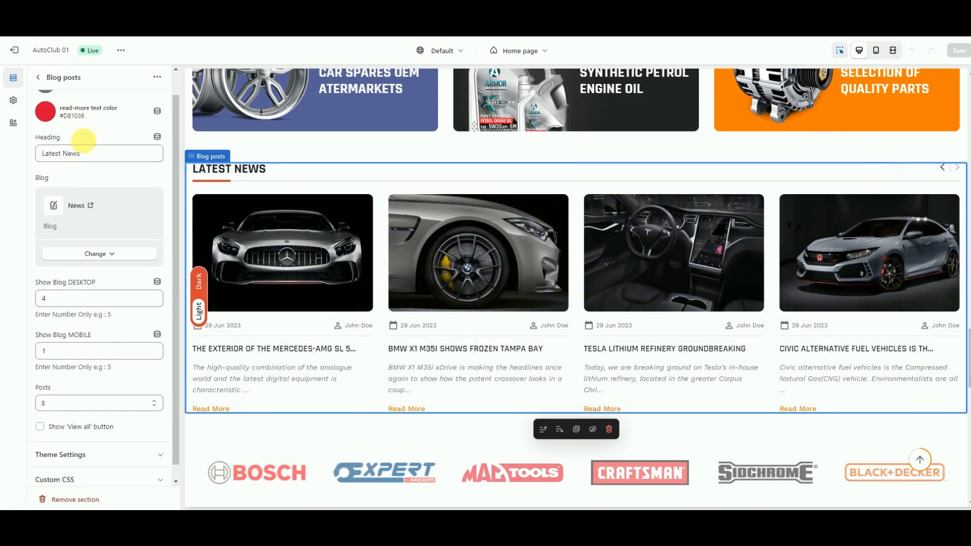
scroll(105, 282, up, 1)
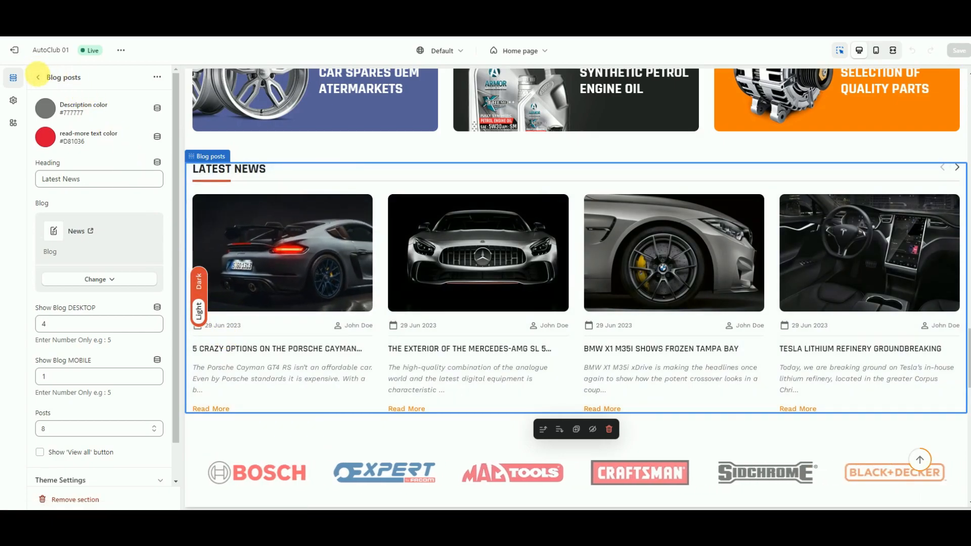
click(40, 78)
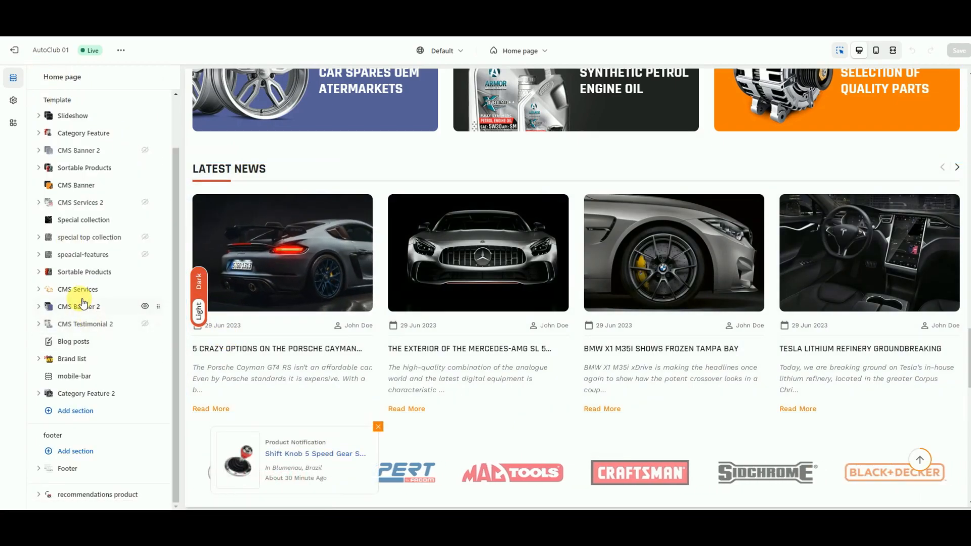
- Review the Brand list section and its first Brand block's image and link options, and collapse the section
mouse_move(80, 358)
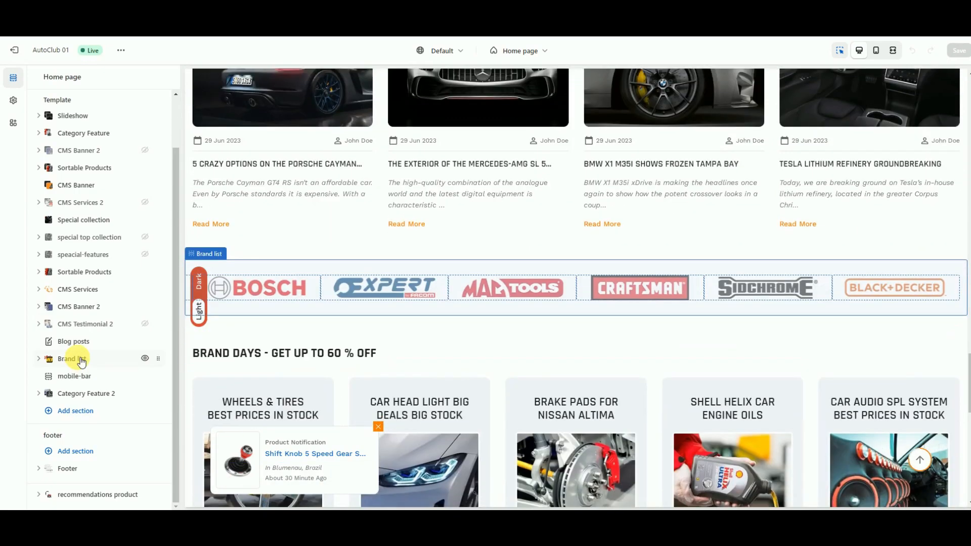
click(80, 358)
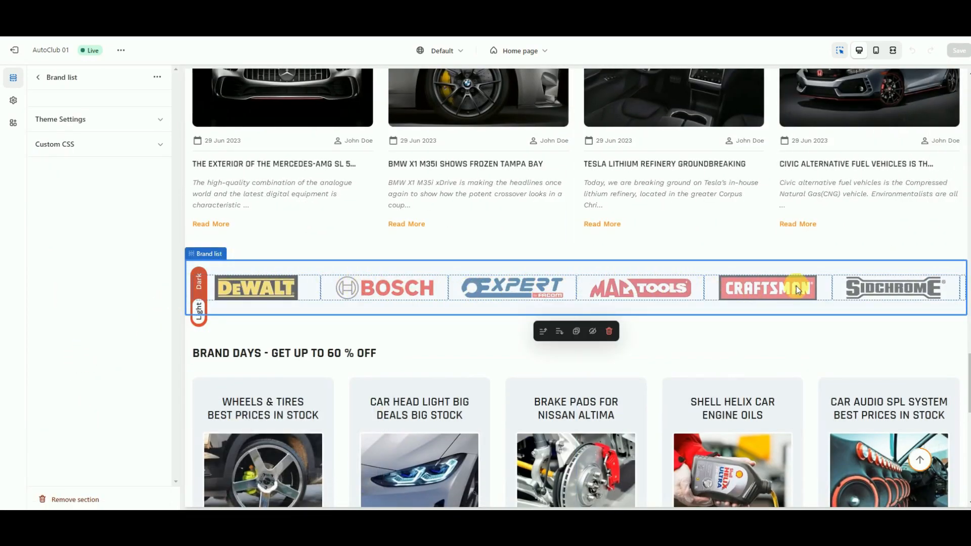
click(40, 78)
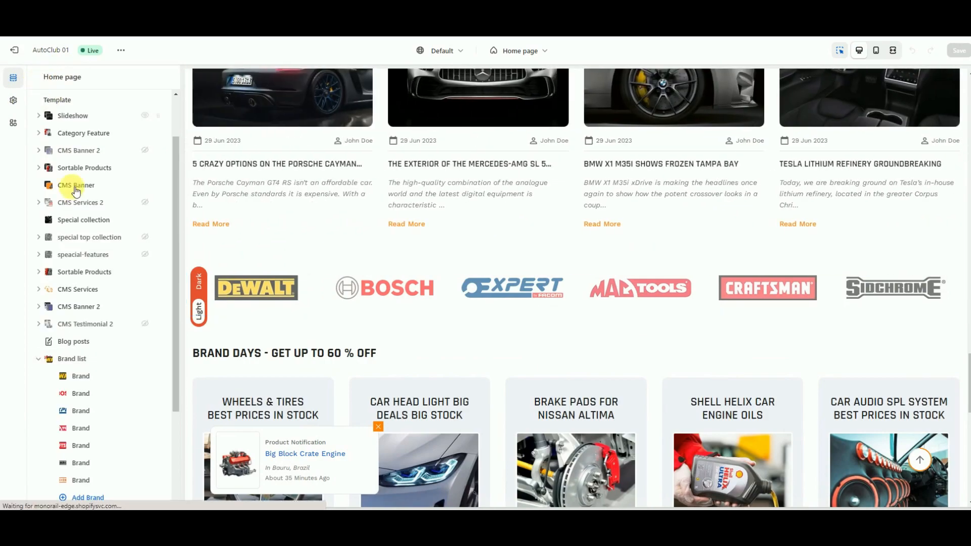
click(93, 372)
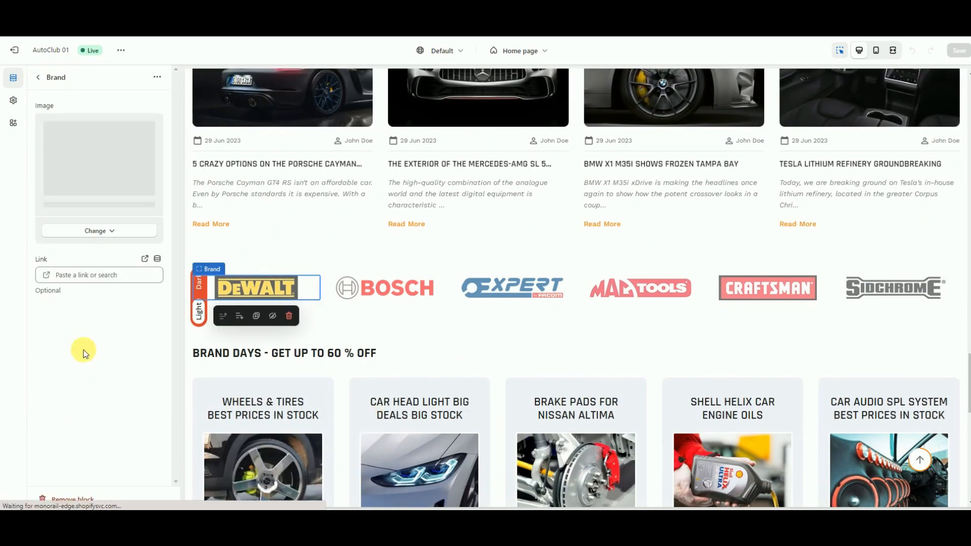
click(39, 77)
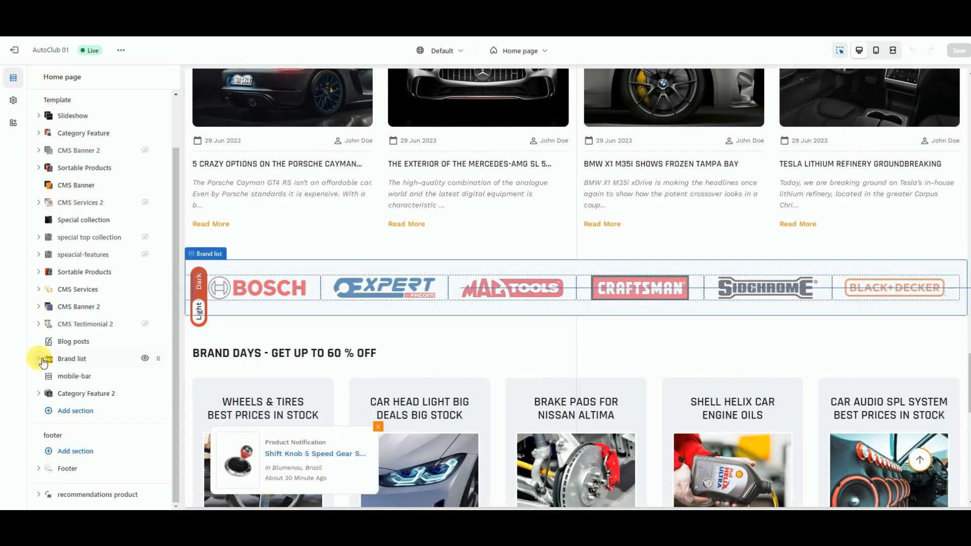
- Review the Category Feature 2 section's settings and its third collection block's image, text and button options, and collapse the section
click(81, 394)
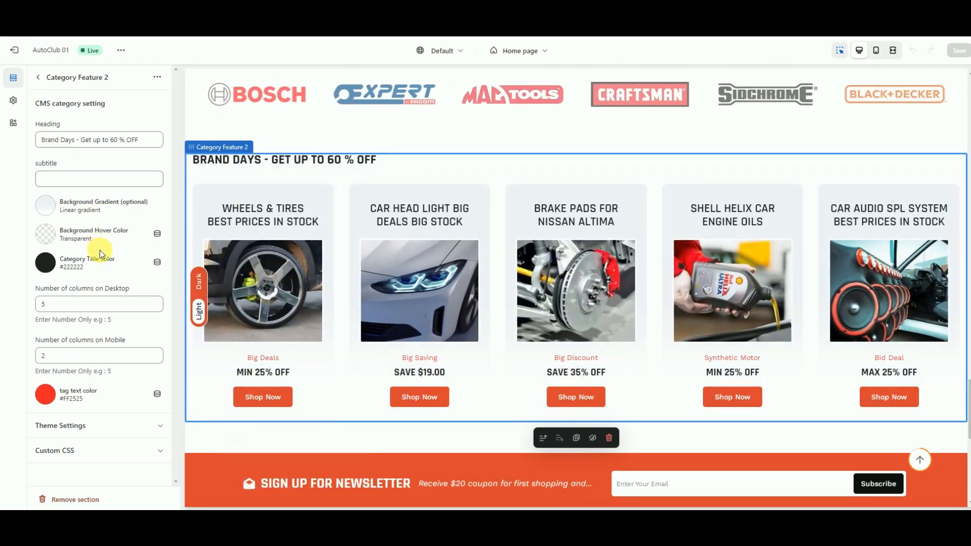
click(41, 77)
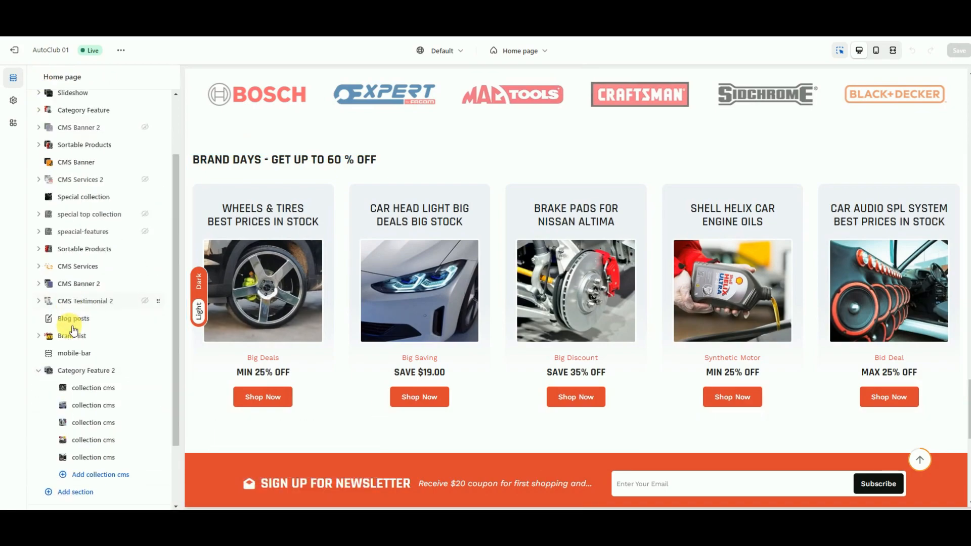
scroll(76, 324, down, 3)
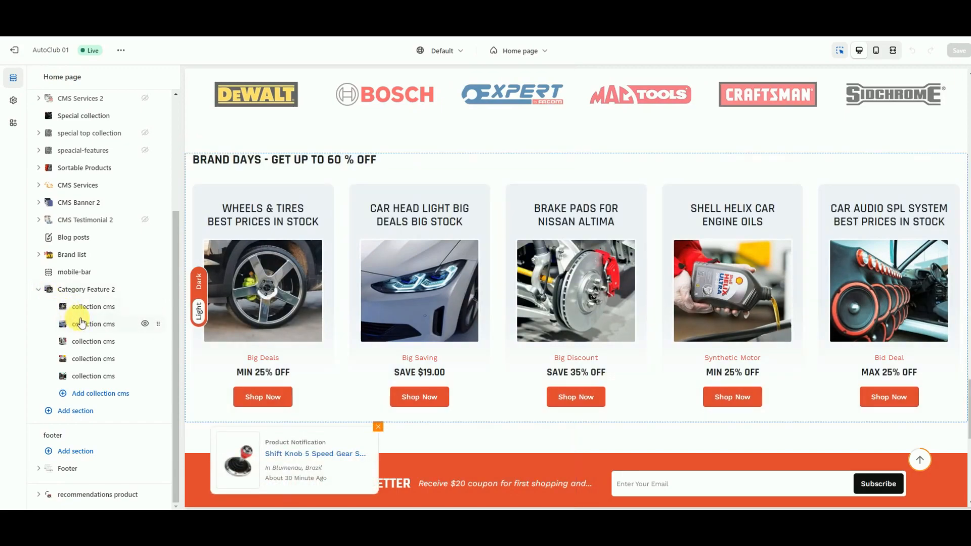
click(93, 341)
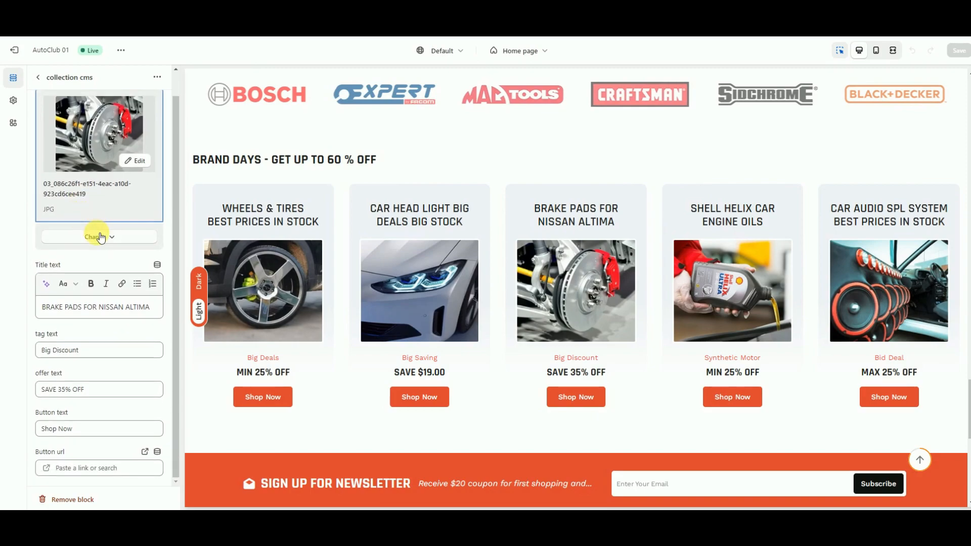
scroll(96, 230, up, 1)
click(45, 79)
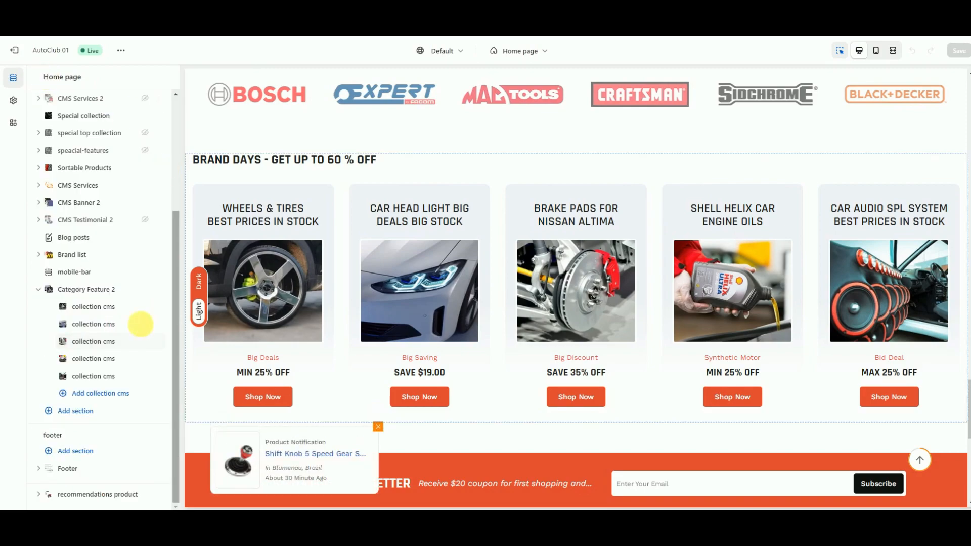
click(38, 289)
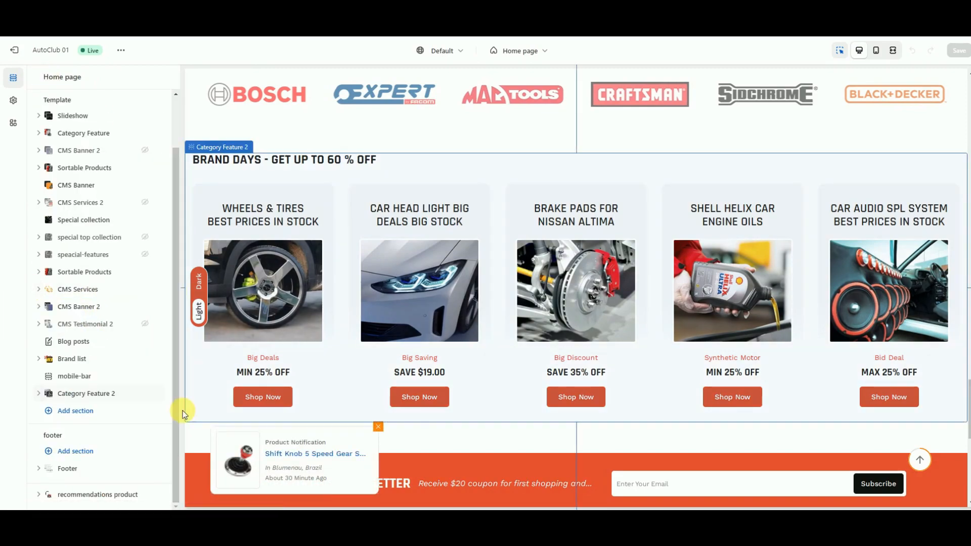
- Review the Footer section's newsletter, testimonial, menu, payment, contact and app store settings
click(66, 467)
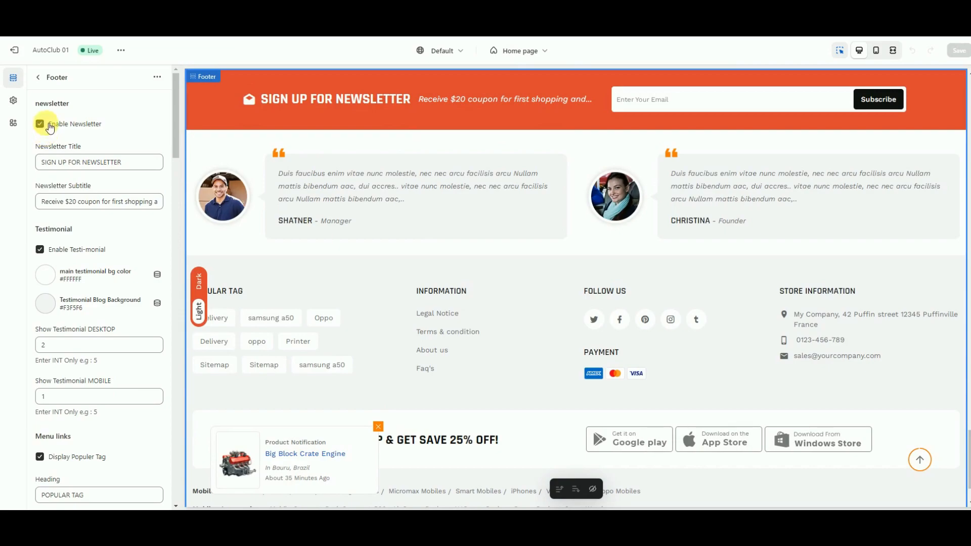
scroll(107, 255, down, 10)
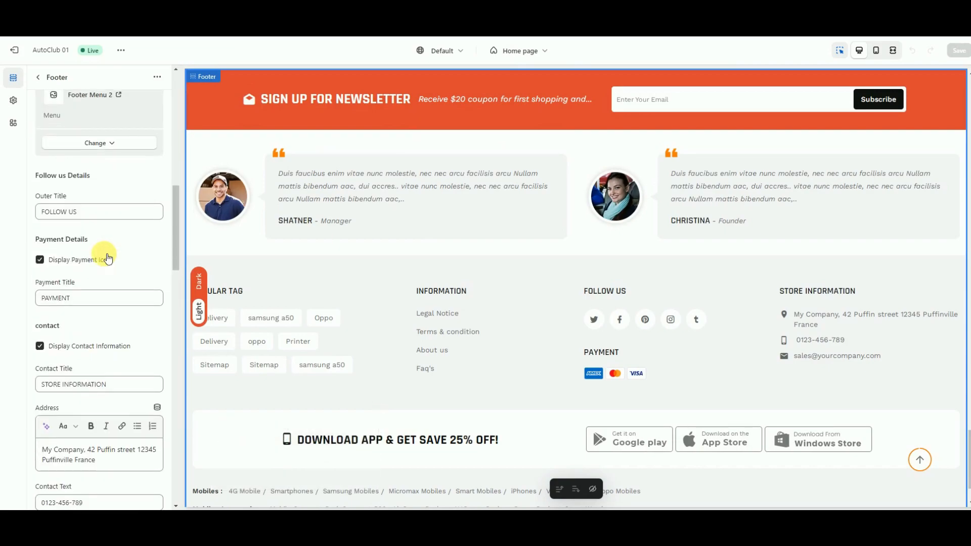
scroll(107, 256, down, 10)
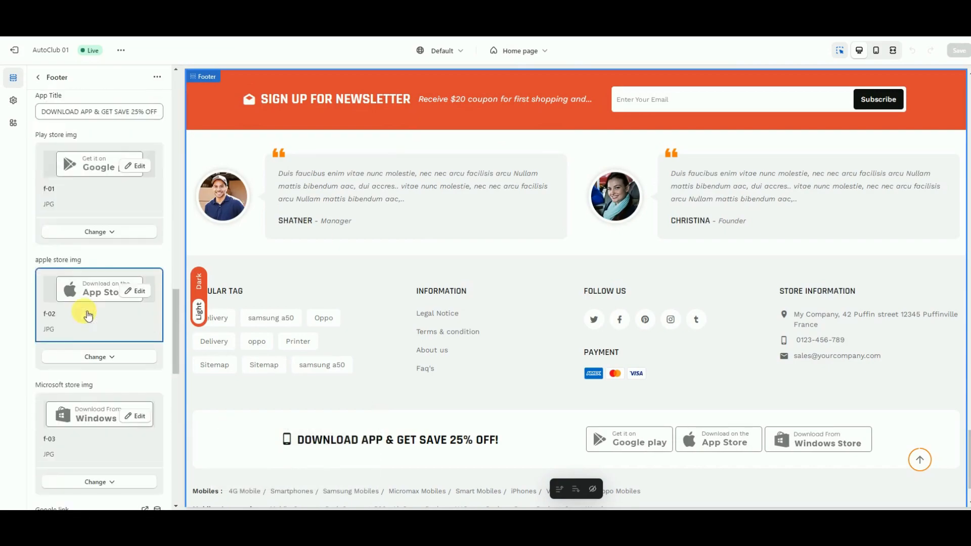
scroll(88, 315, down, 7)
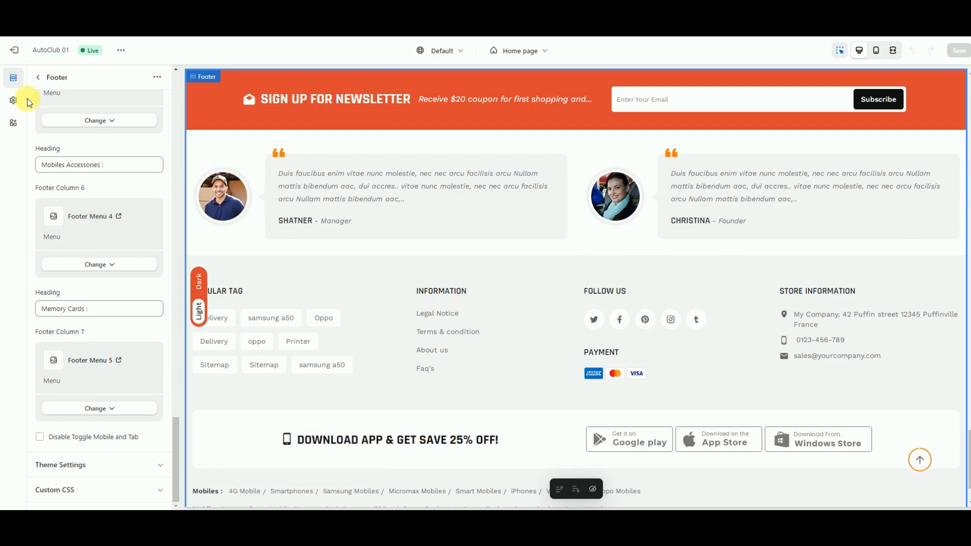
scroll(94, 298, up, 3)
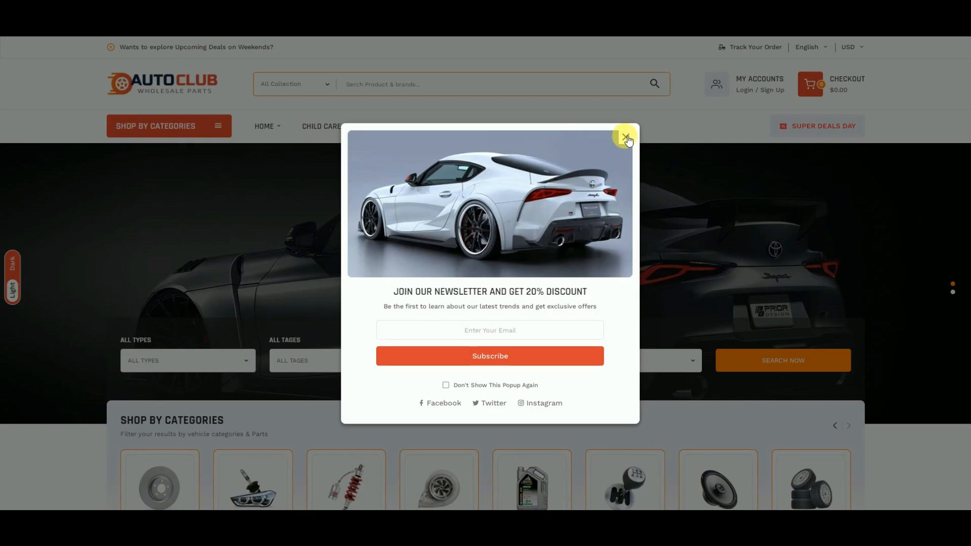
- Dismiss the newsletter popup on the live storefront and look through the Shop by Categories menu, including its More entries
click(625, 137)
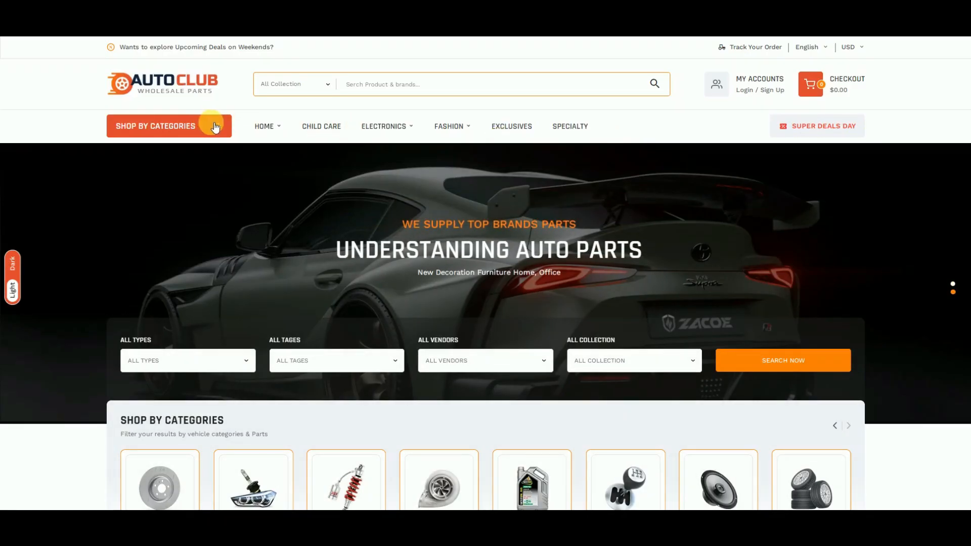
click(219, 128)
mouse_move(223, 213)
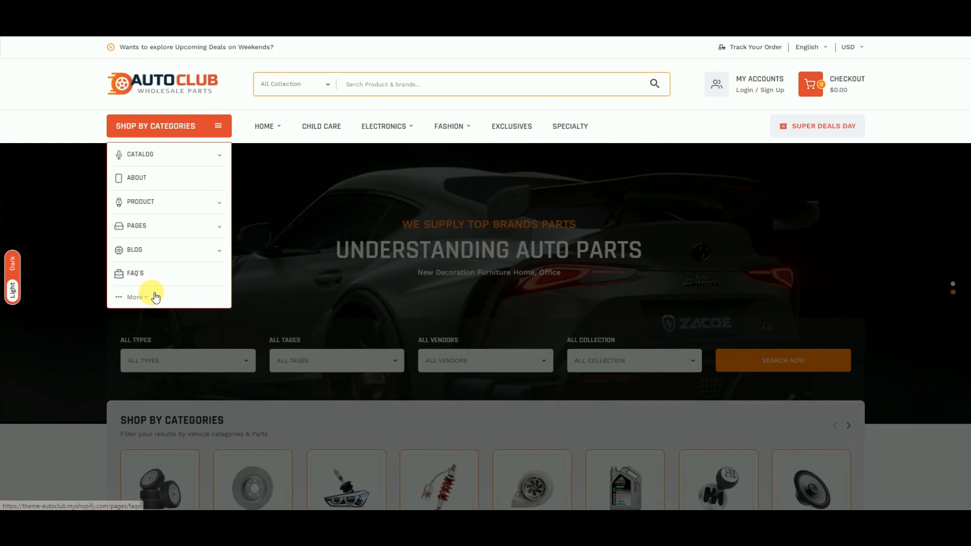
click(152, 297)
click(223, 126)
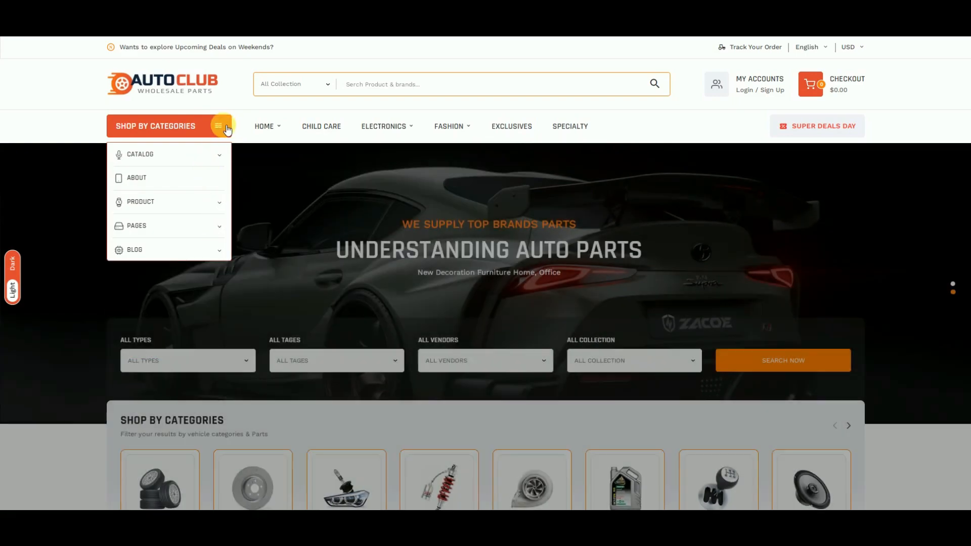
- Check the slideshow's All Collection filter and the category row on the storefront, and advance the New Products carousel
scroll(349, 151, down, 3)
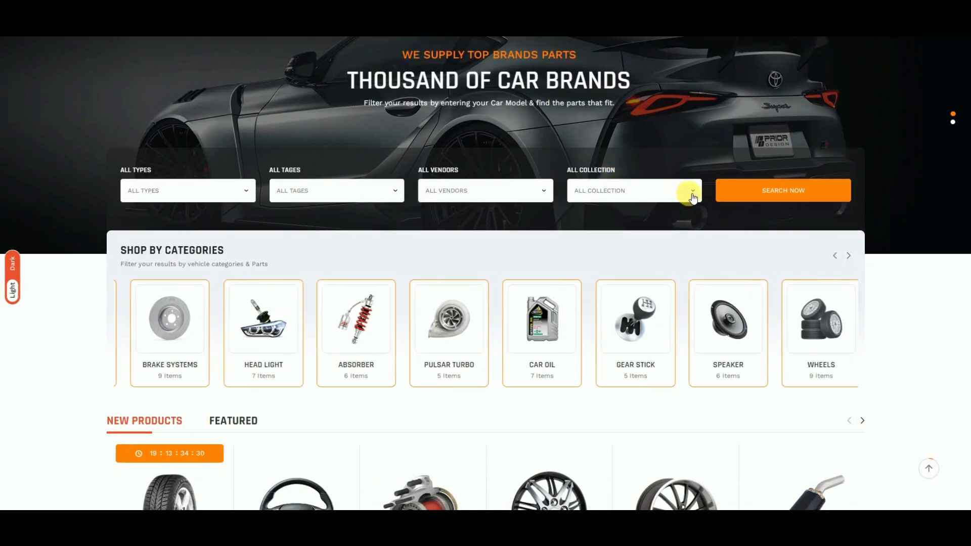
click(695, 192)
scroll(313, 166, down, 3)
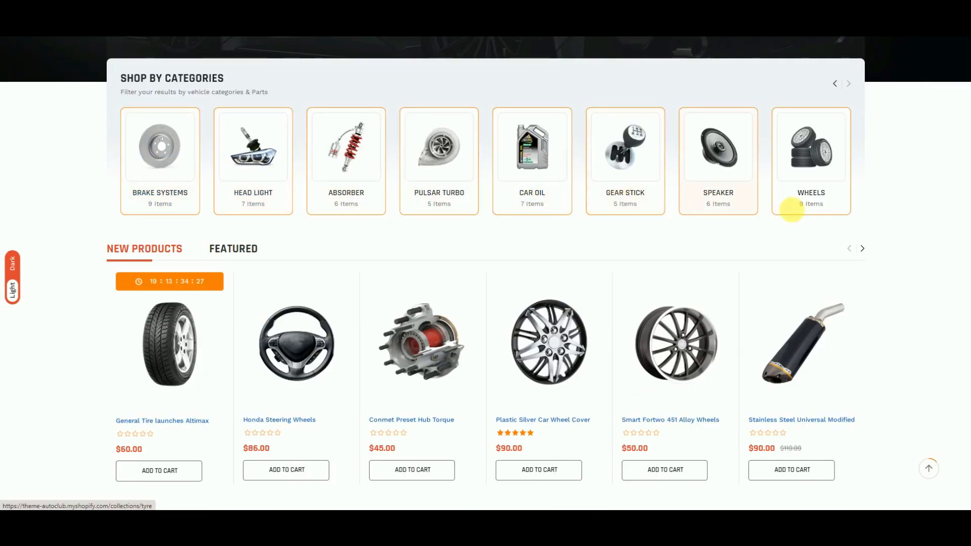
click(862, 250)
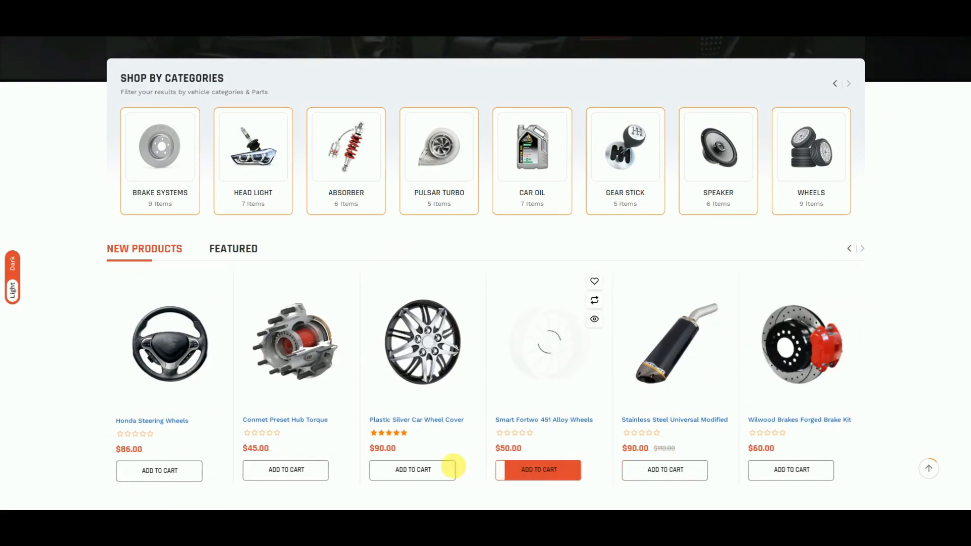
- Look over the rest of the storefront home page, from the promotional banners and best sellers through news and brands to the footer
scroll(435, 430, down, 3)
scroll(429, 408, down, 2)
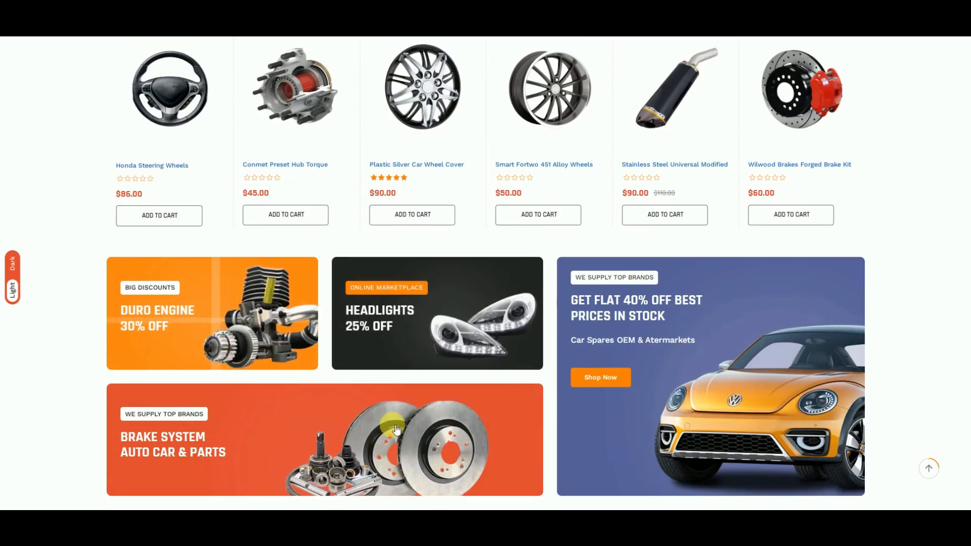
scroll(622, 419, down, 4)
scroll(637, 387, down, 3)
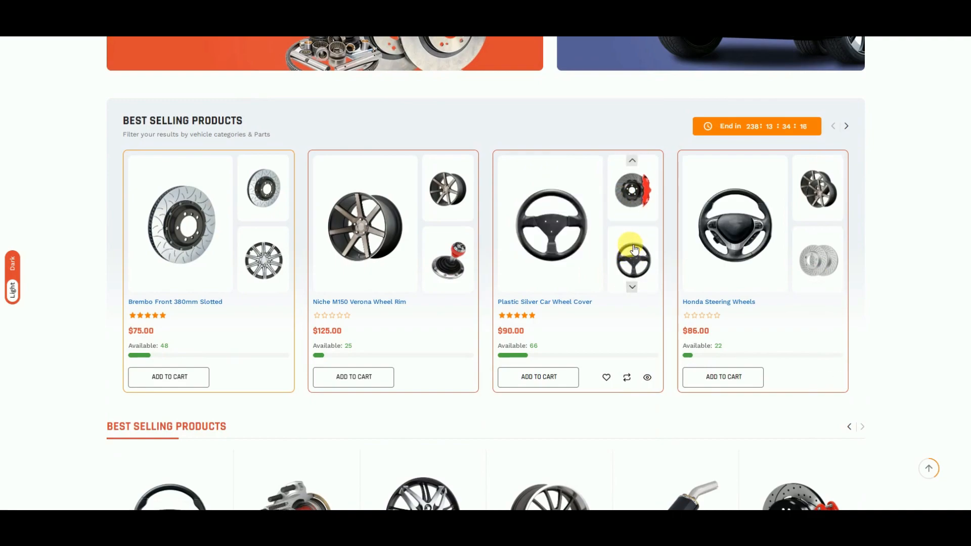
scroll(519, 276, down, 2)
scroll(360, 302, down, 4)
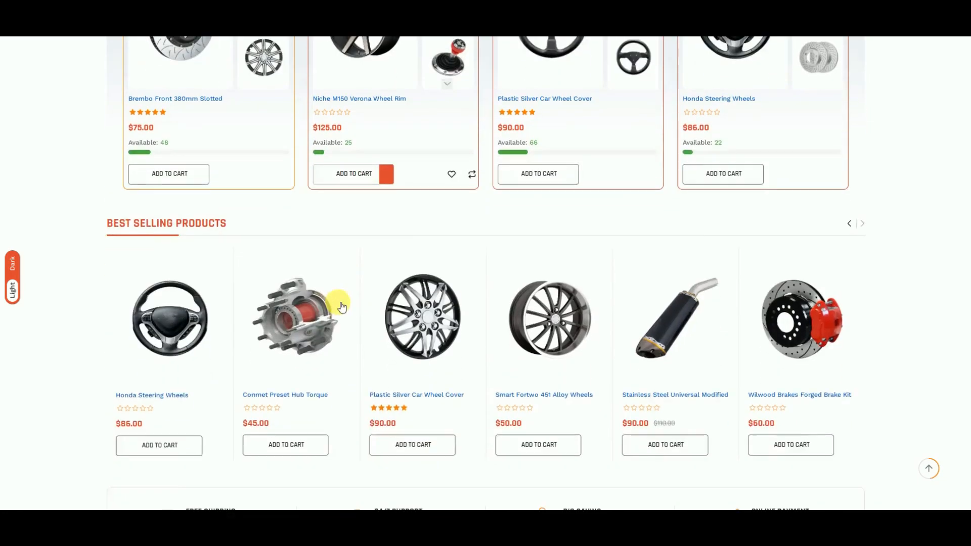
scroll(180, 392, down, 5)
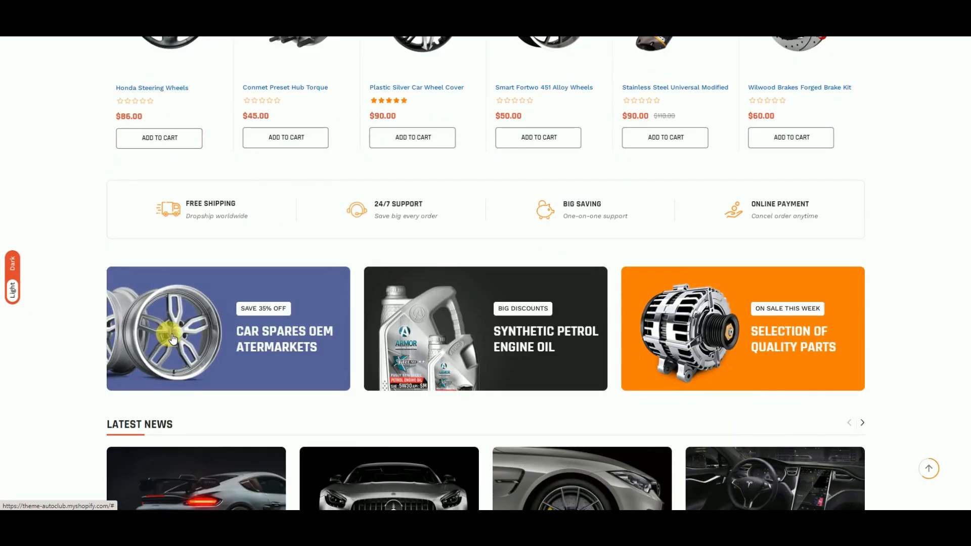
scroll(677, 329, down, 4)
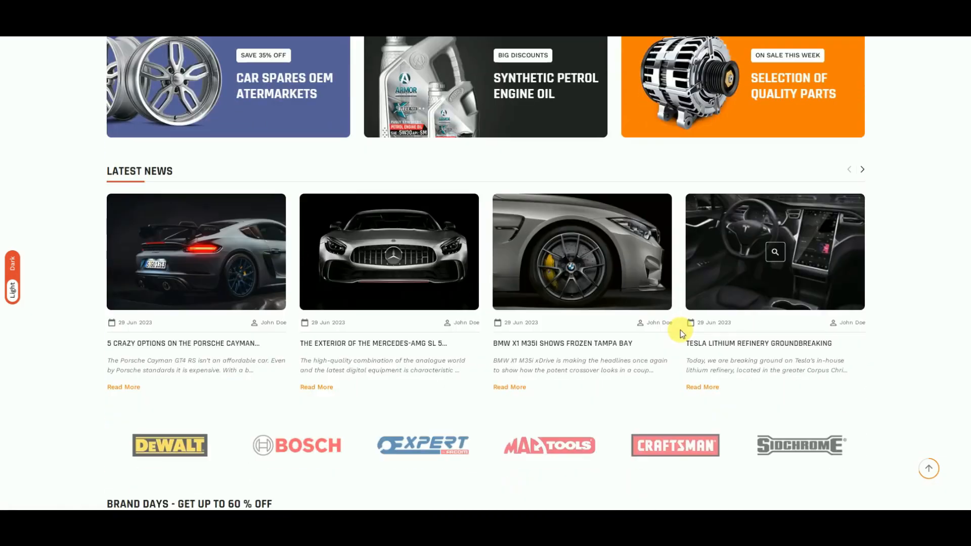
scroll(678, 326, down, 5)
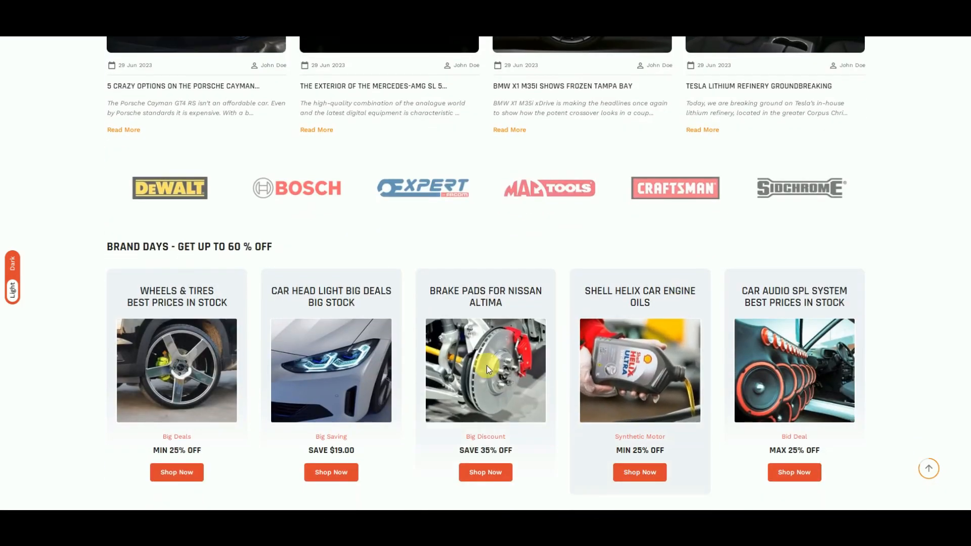
scroll(197, 376, down, 5)
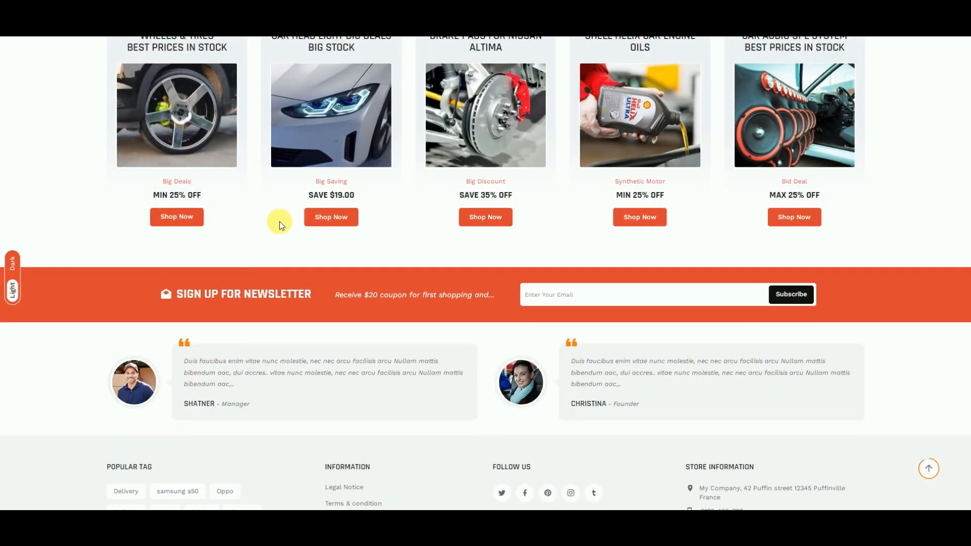
scroll(703, 258, down, 2)
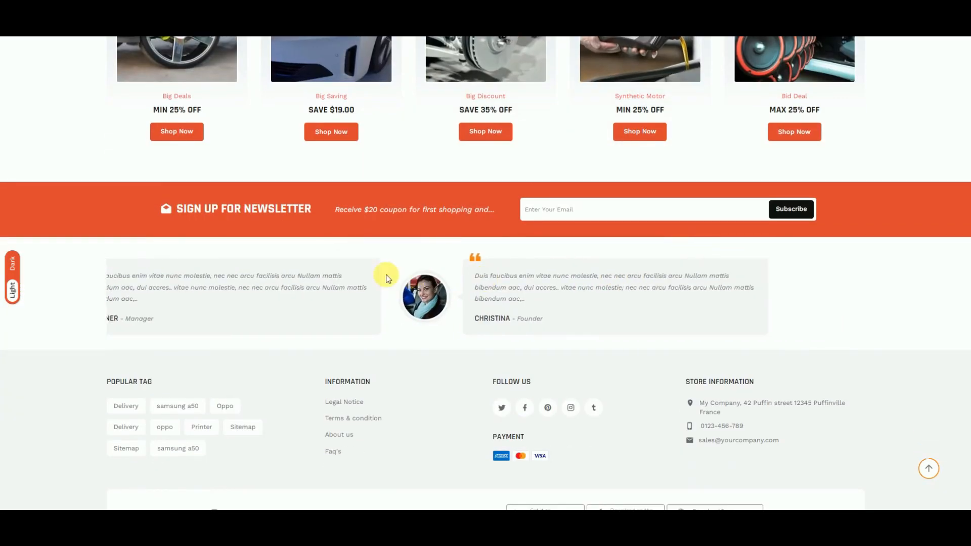
- Look over the end of the live storefront's footer
scroll(451, 302, down, 3)
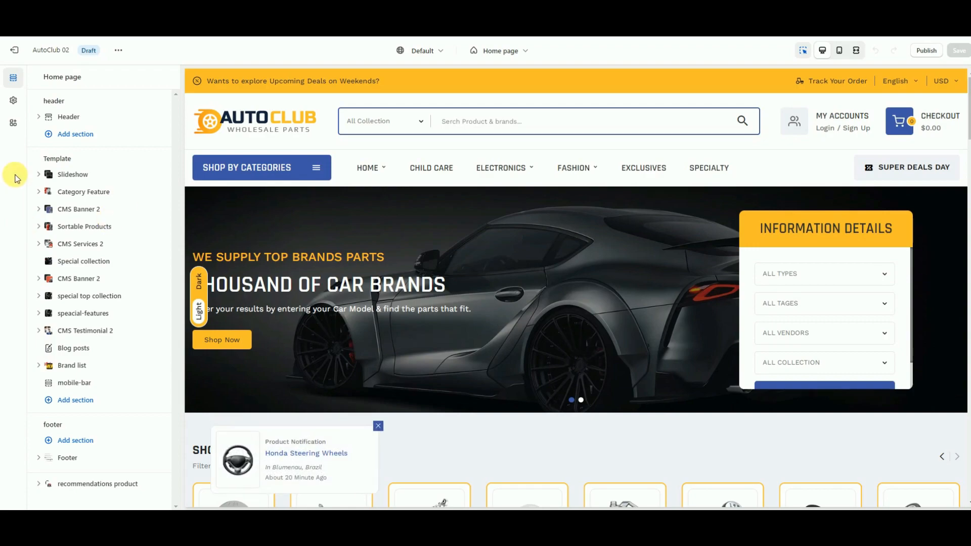
- Review the AutoClub 02 Slideshow section's transition, autoplay and advanced search settings
click(41, 175)
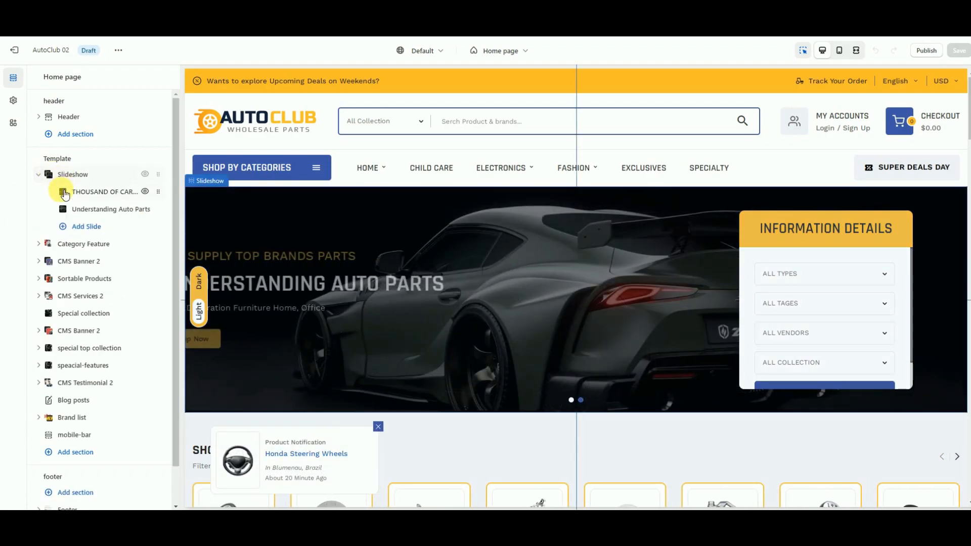
click(113, 174)
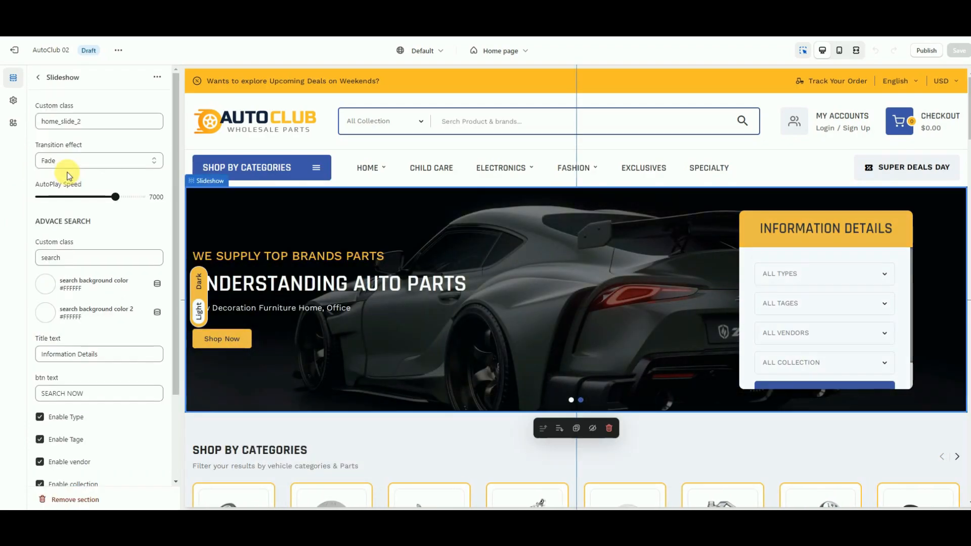
scroll(91, 253, down, 3)
scroll(89, 265, up, 3)
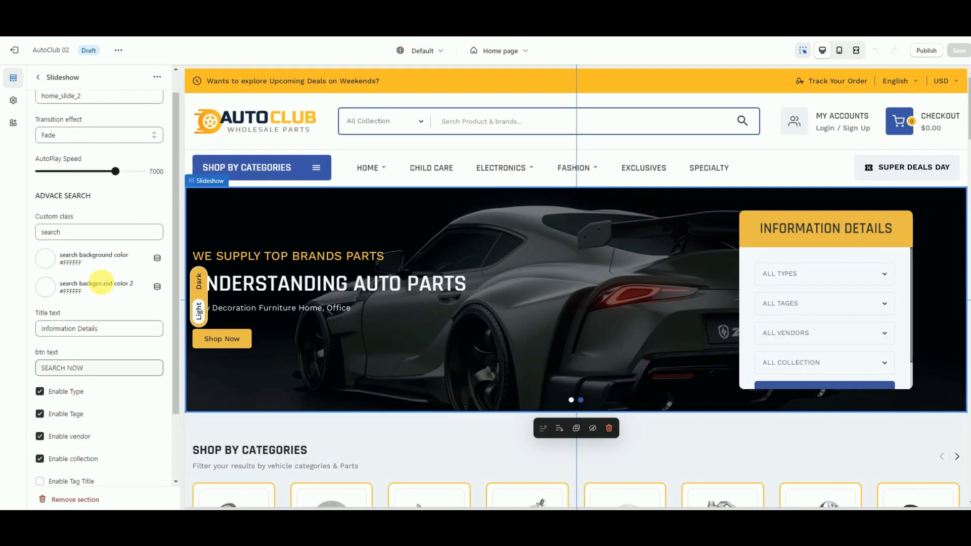
click(38, 78)
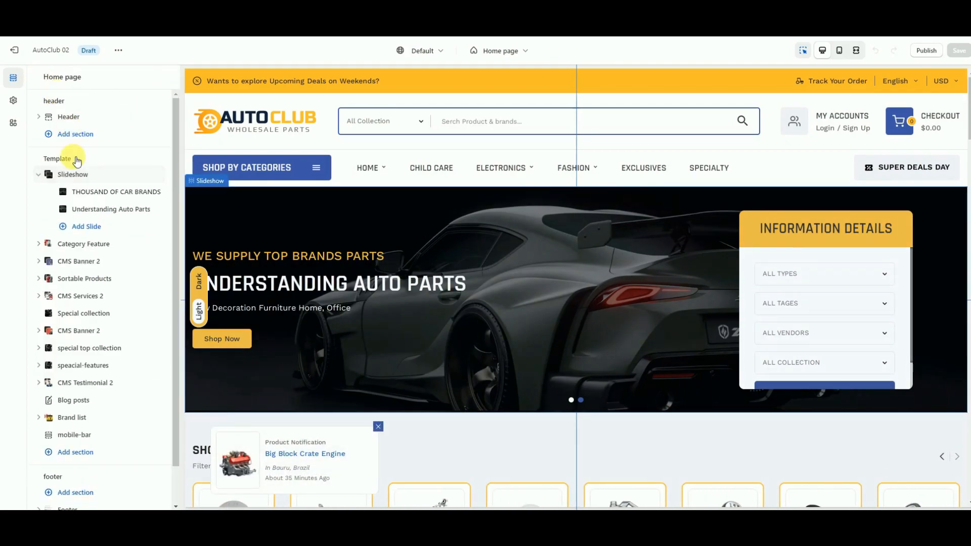
- Review the THOUSAND OF CAR BRANDS slide's image, link, video and title settings, and collapse the Slideshow section
click(82, 198)
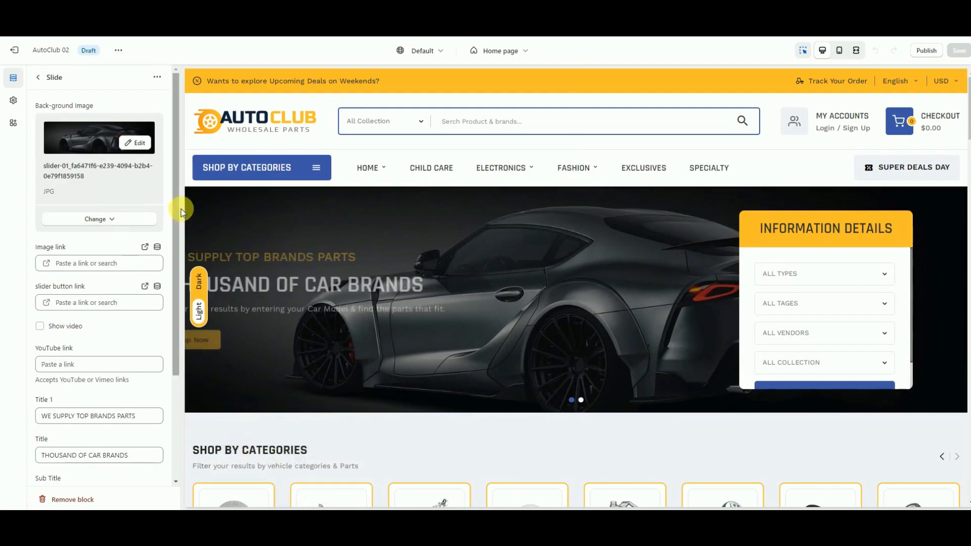
scroll(90, 302, down, 5)
scroll(96, 318, up, 5)
click(41, 77)
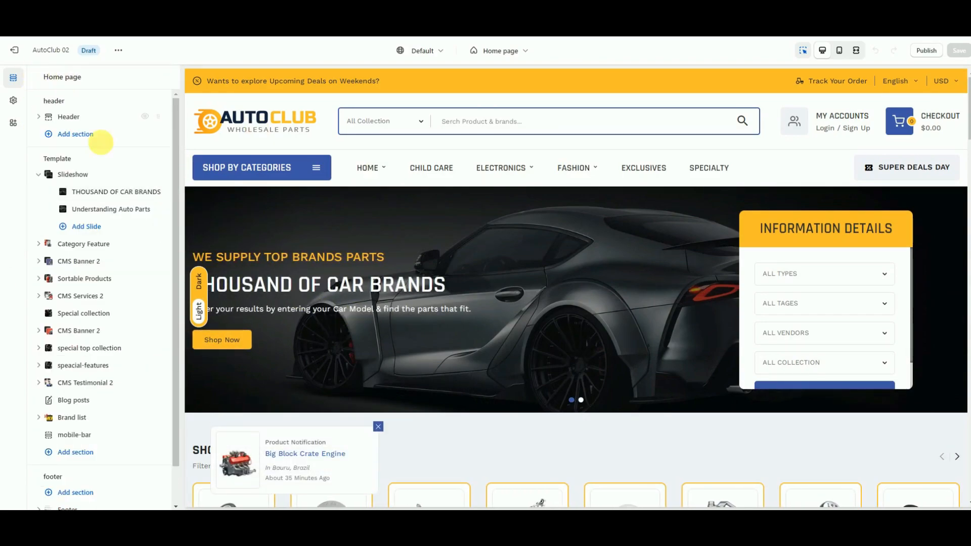
click(39, 175)
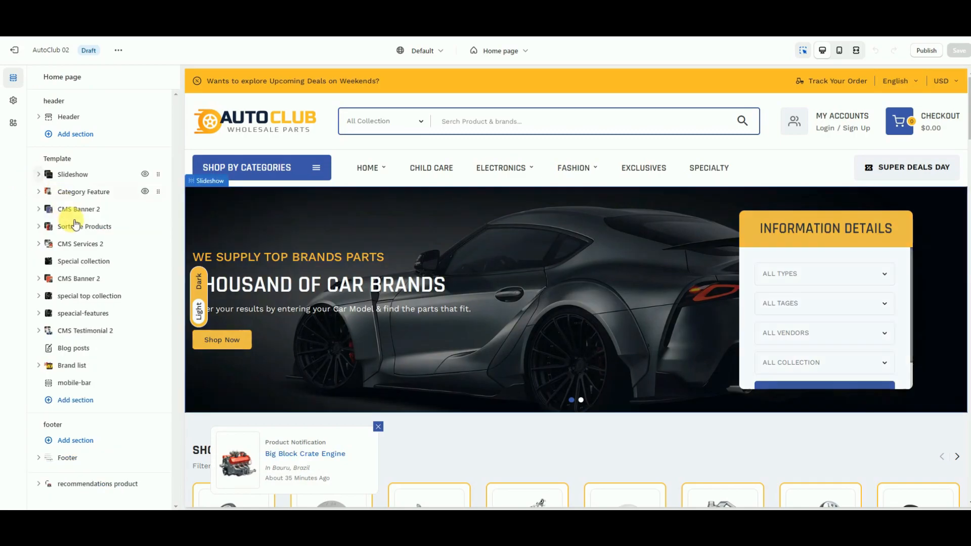
- Review the Category Feature section's settings and its first Four Wheeler Spare Part block, and collapse the section
click(77, 192)
scroll(692, 206, down, 9)
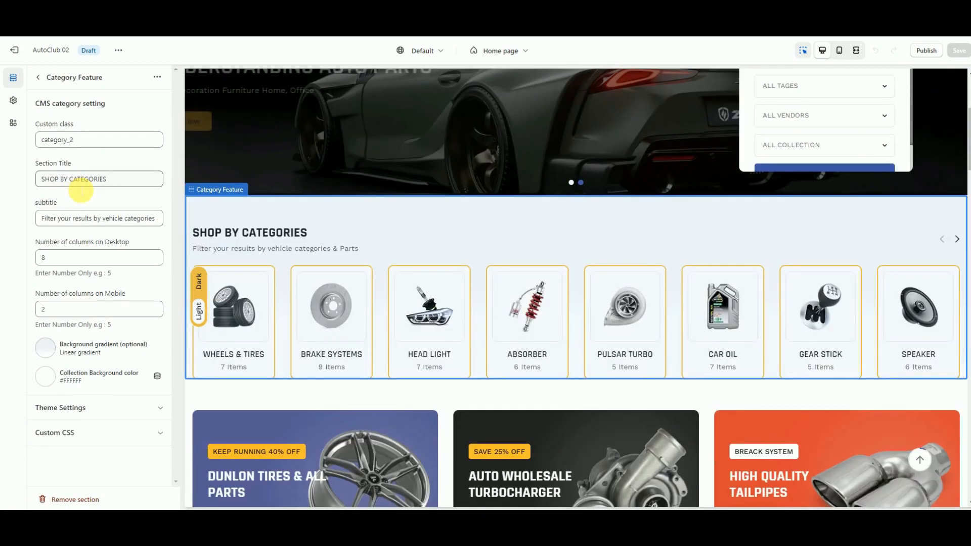
scroll(692, 203, up, 4)
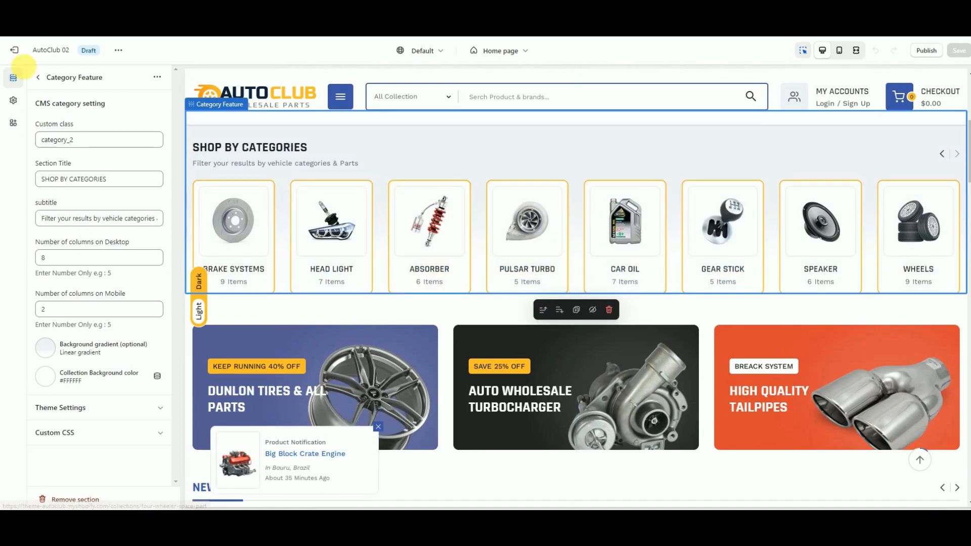
click(39, 78)
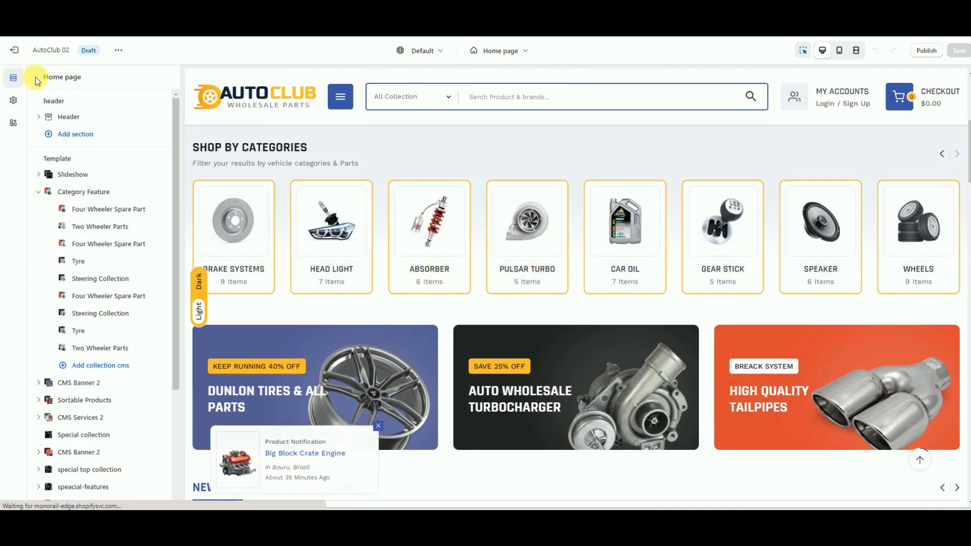
click(85, 209)
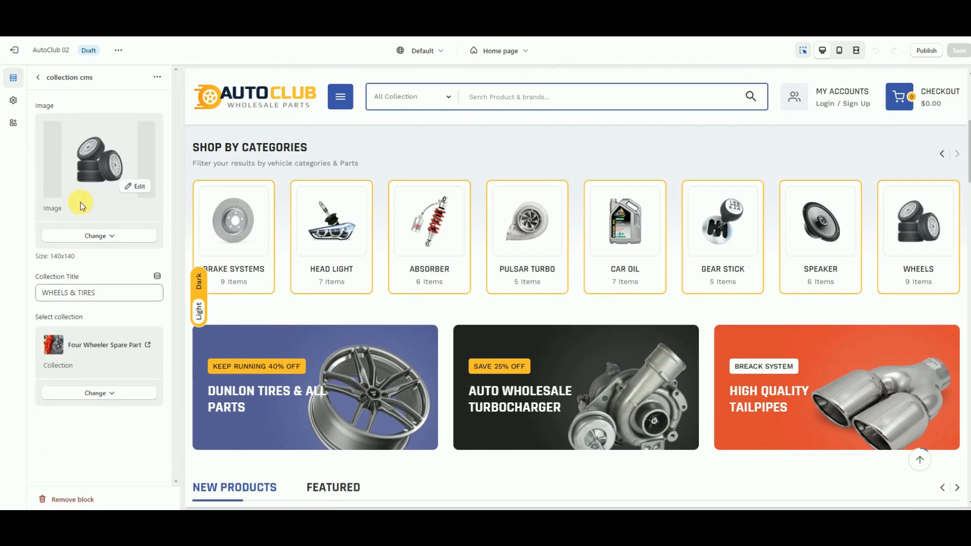
click(39, 78)
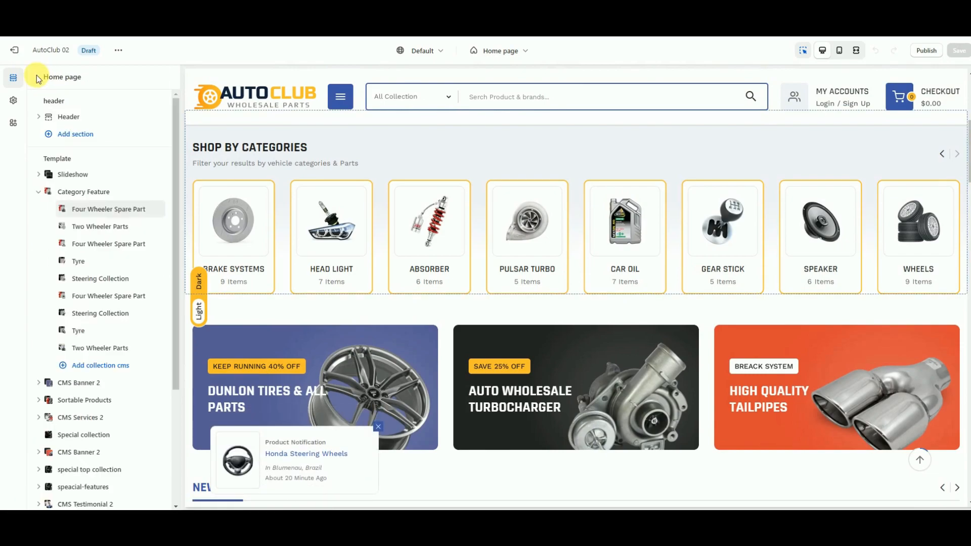
click(39, 191)
- Review the settings of the first CMS Banner 2 section and the Sortable Products section
click(70, 210)
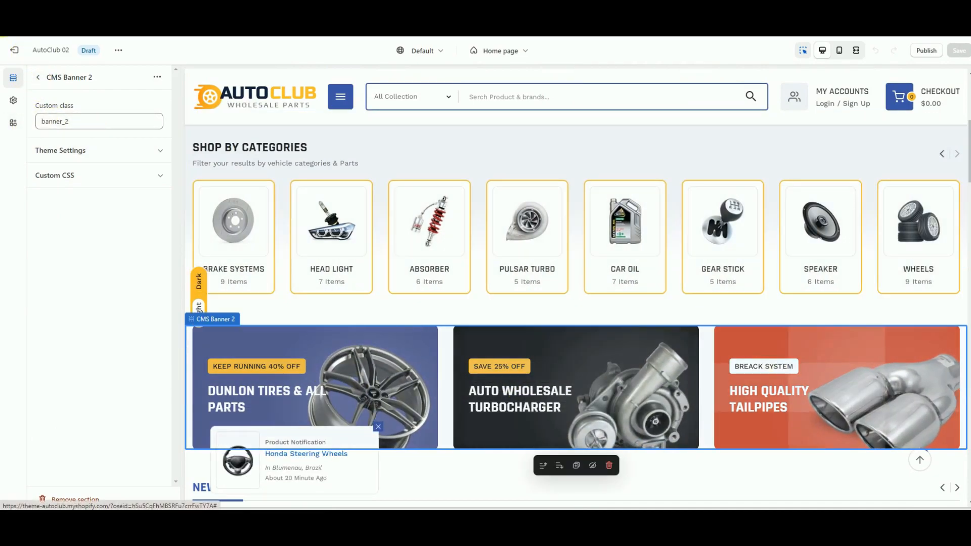
click(38, 77)
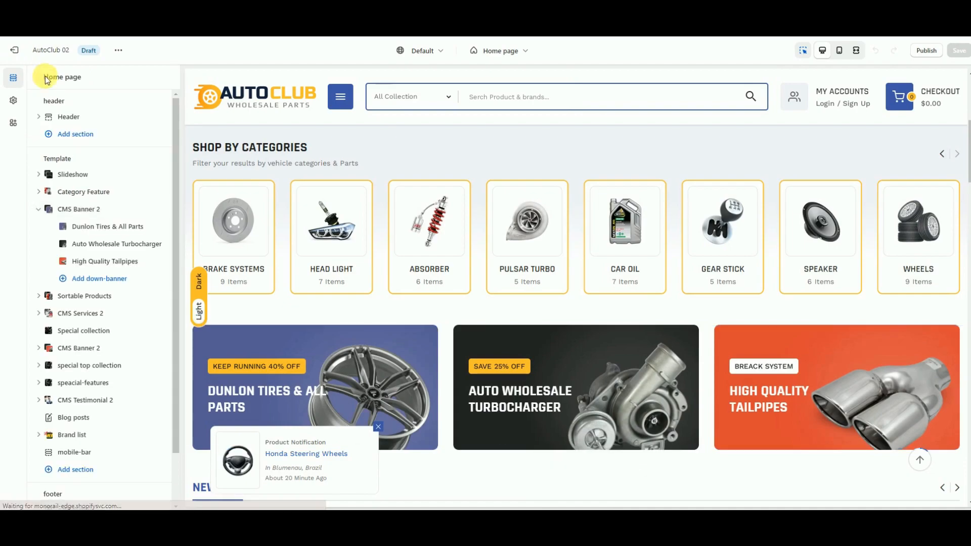
click(47, 206)
click(72, 224)
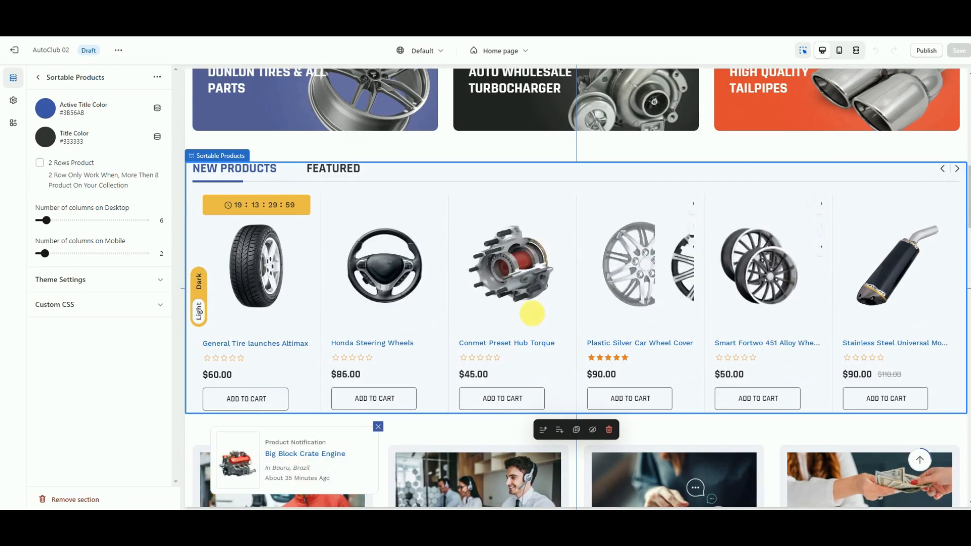
click(37, 77)
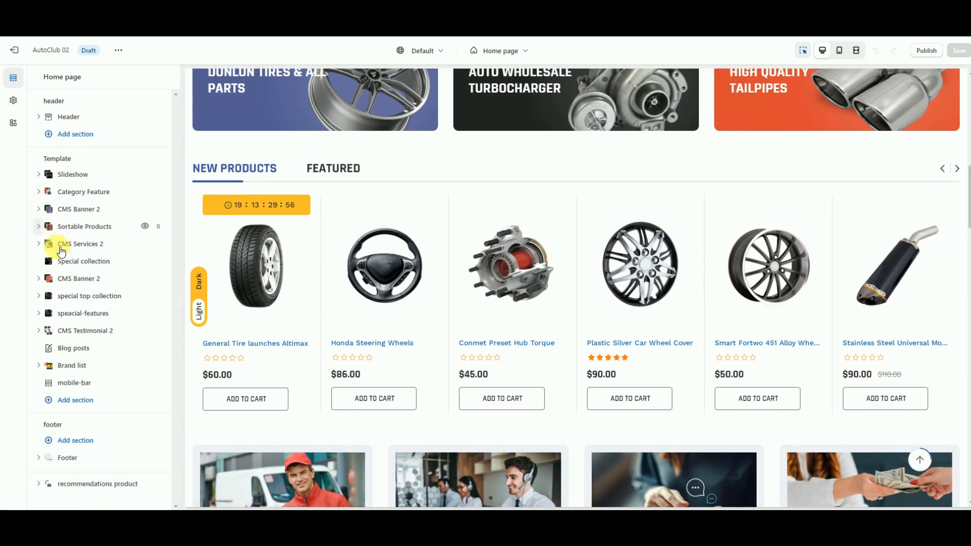
- Review the CMS Services 2 section's background settings and its Shop Worldwide block, and collapse the section
click(69, 246)
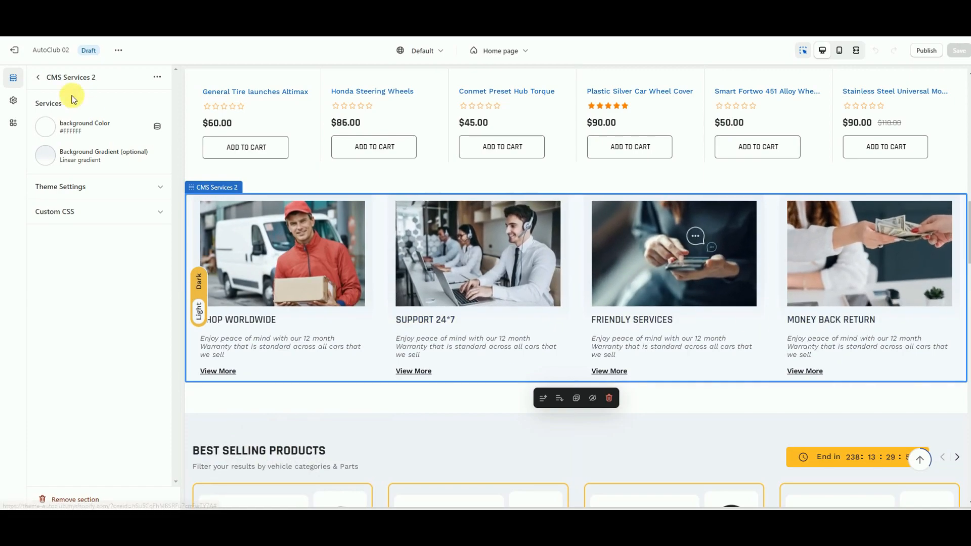
click(40, 78)
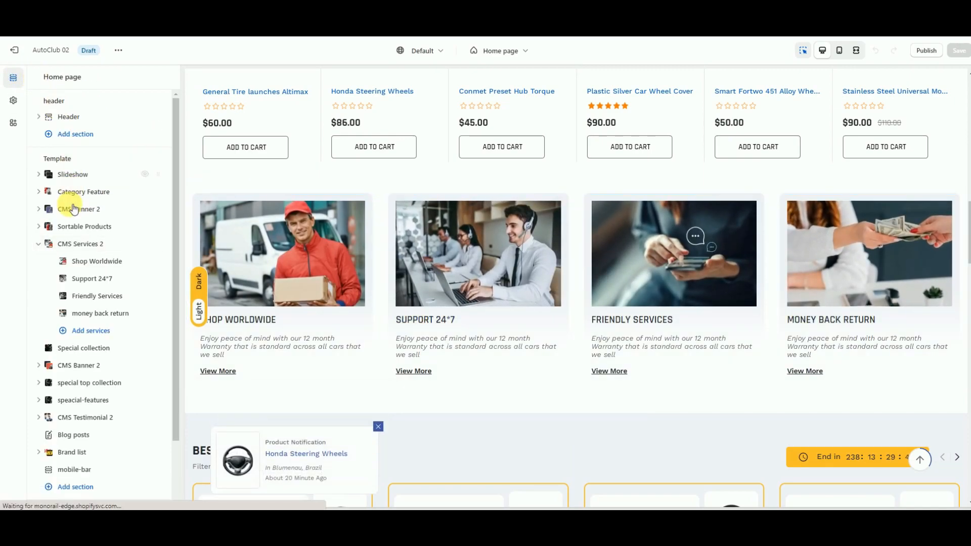
click(87, 259)
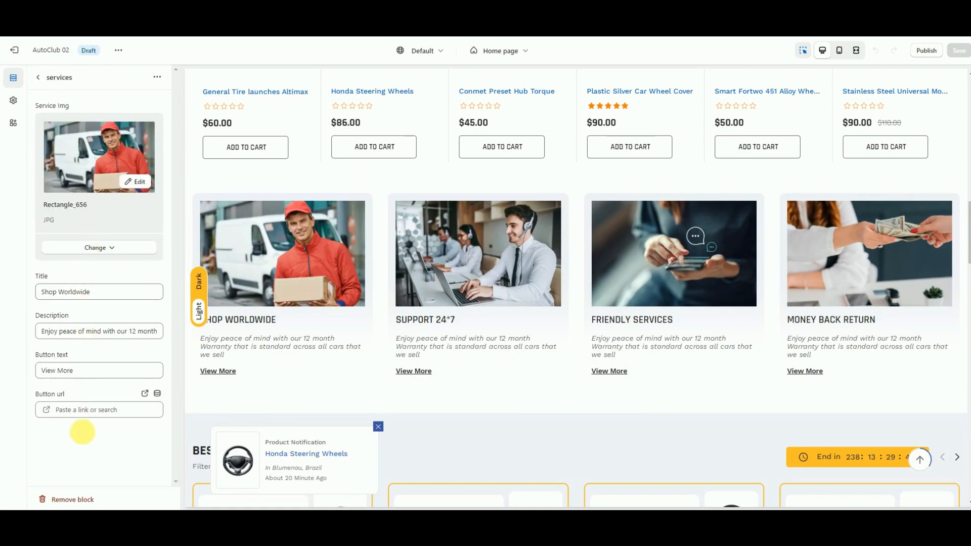
click(39, 78)
click(39, 244)
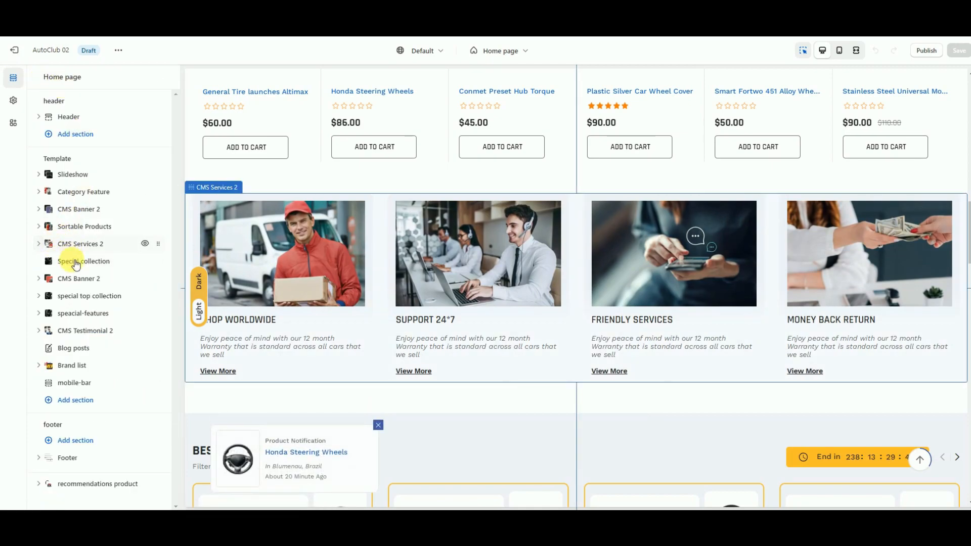
- Review the Special collection section's heading, column and collection settings against the best selling products in the preview
click(55, 261)
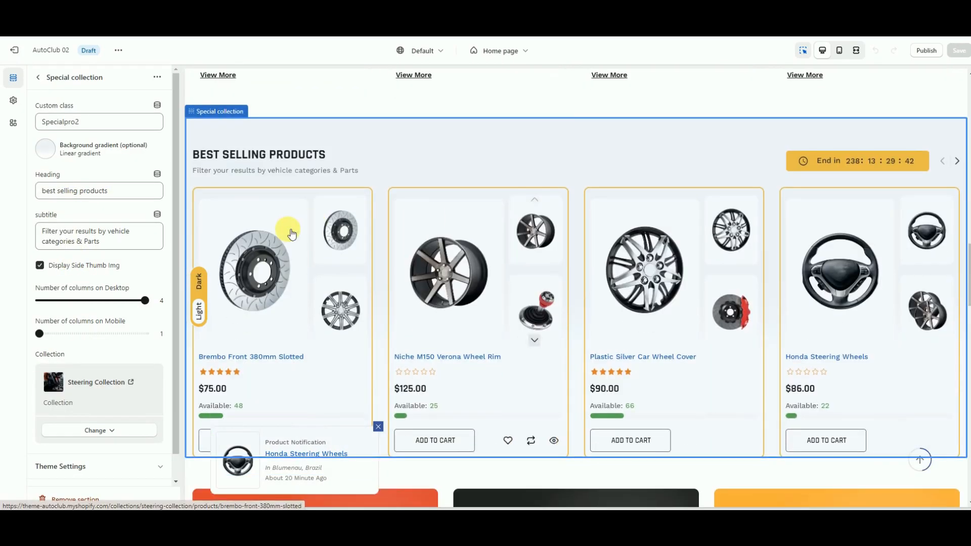
scroll(797, 336, down, 3)
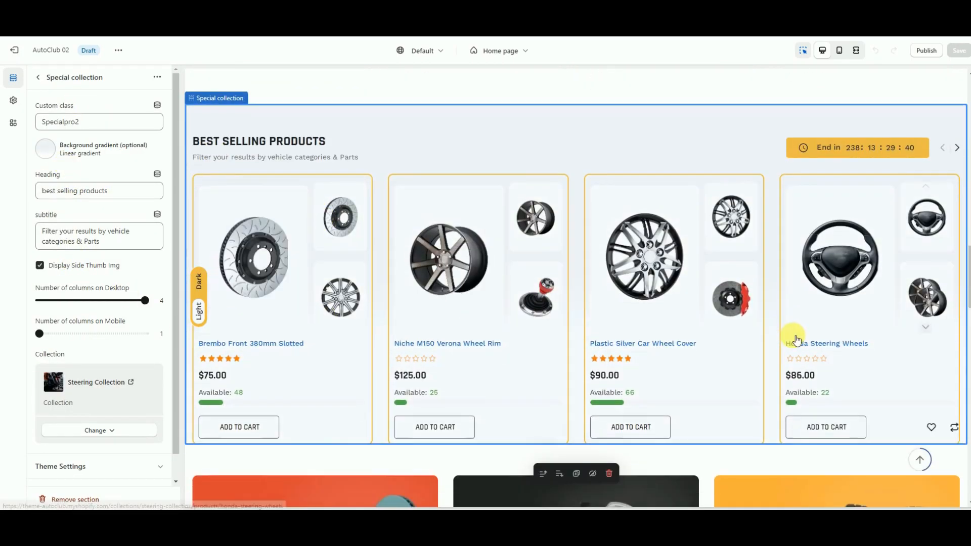
scroll(790, 335, up, 2)
scroll(78, 276, down, 2)
scroll(83, 271, up, 2)
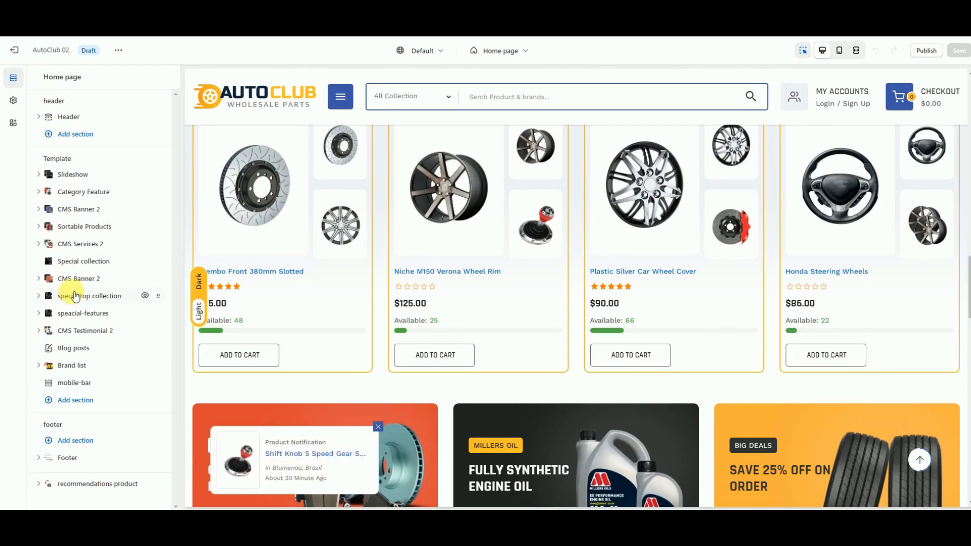
- Review the second CMS Banner 2 section's custom class and its list of banners, and collapse the section
click(78, 281)
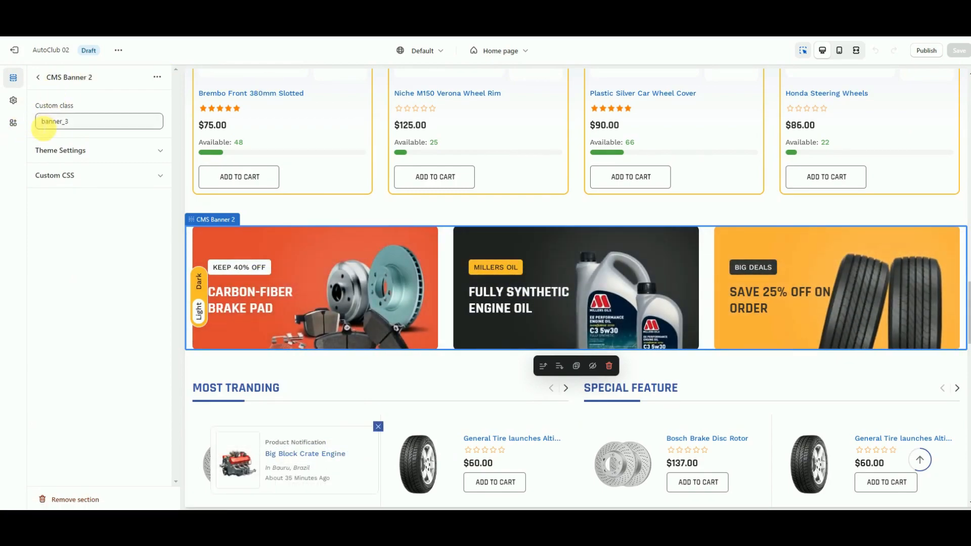
click(39, 78)
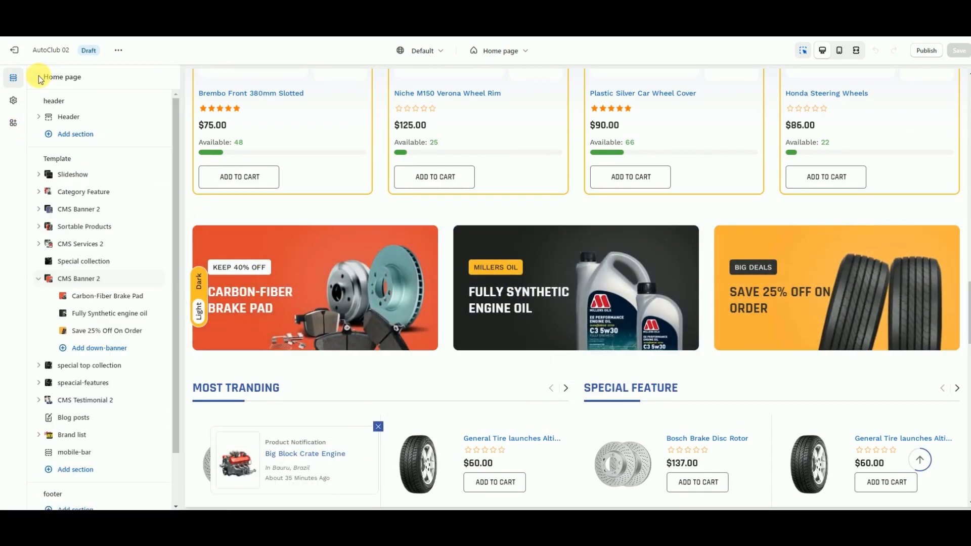
click(50, 276)
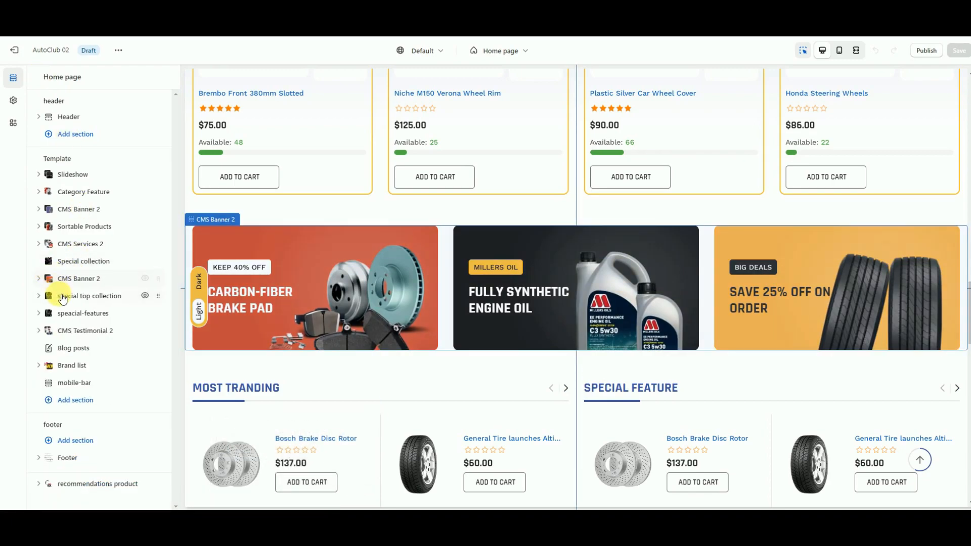
- Review the product row and column settings of the special top collection and speacial-features sections, collapsing both
click(84, 298)
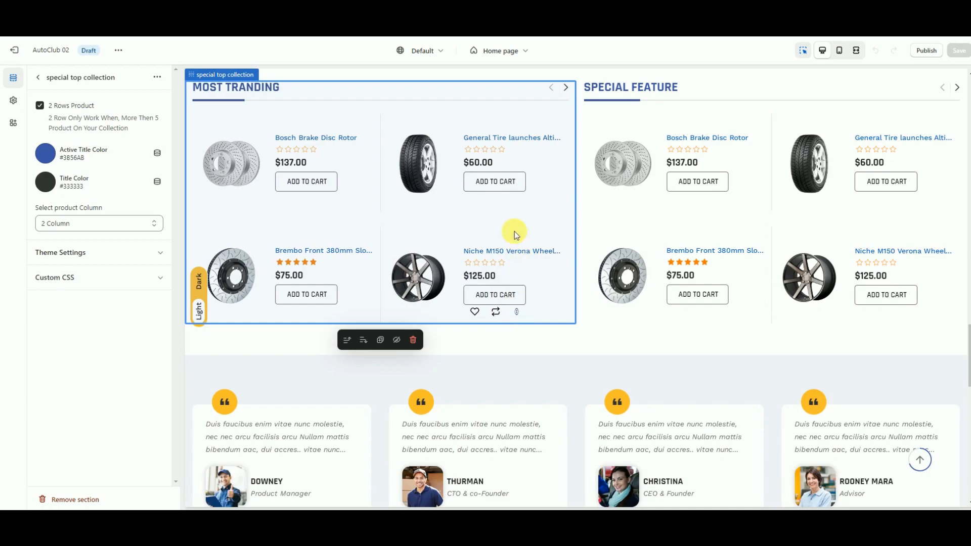
click(39, 78)
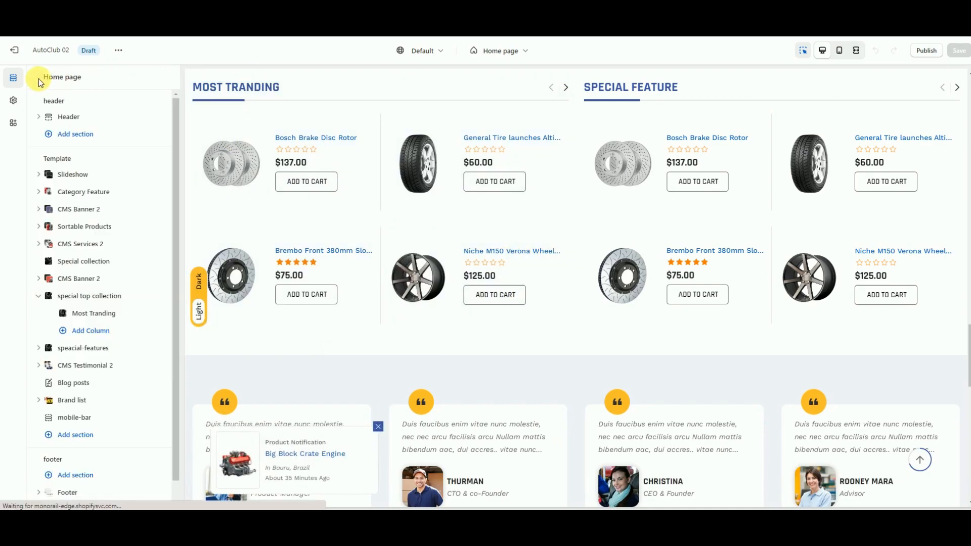
click(39, 298)
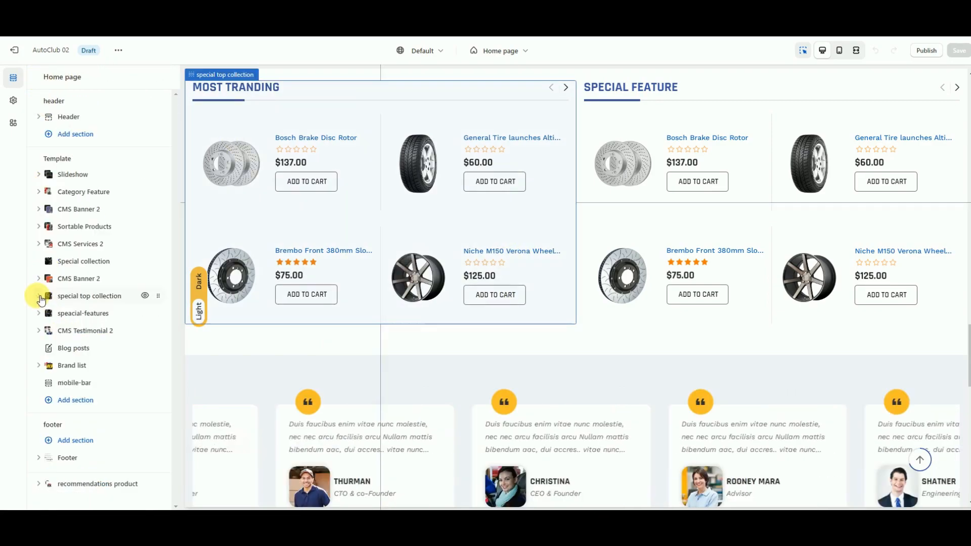
click(66, 315)
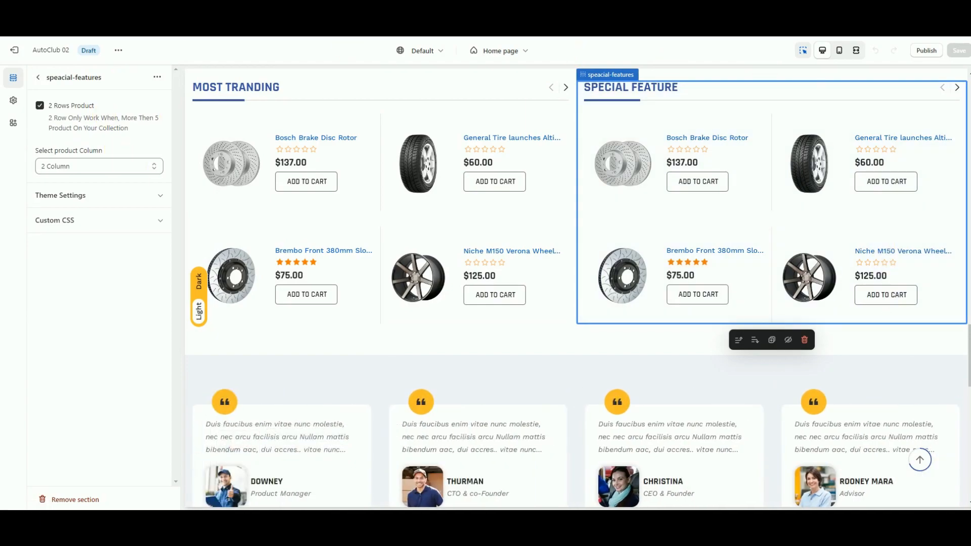
click(41, 79)
click(37, 313)
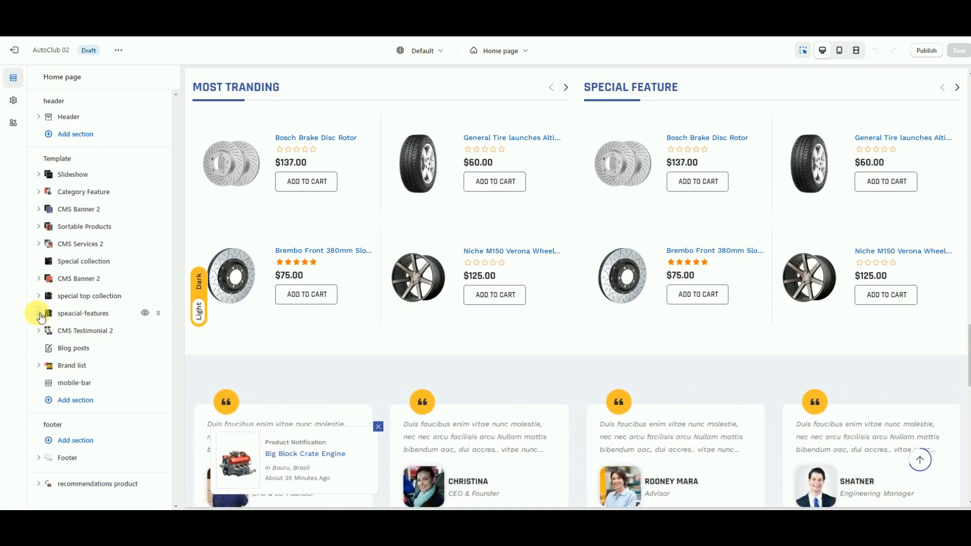
- Review the CMS Testimonial 2 section's settings and the fields of its second testimonial
click(99, 327)
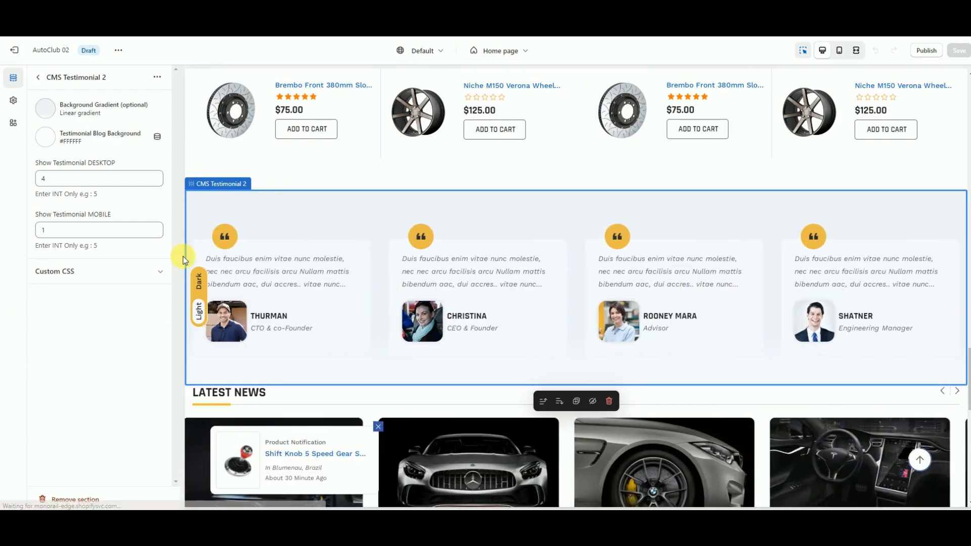
click(38, 77)
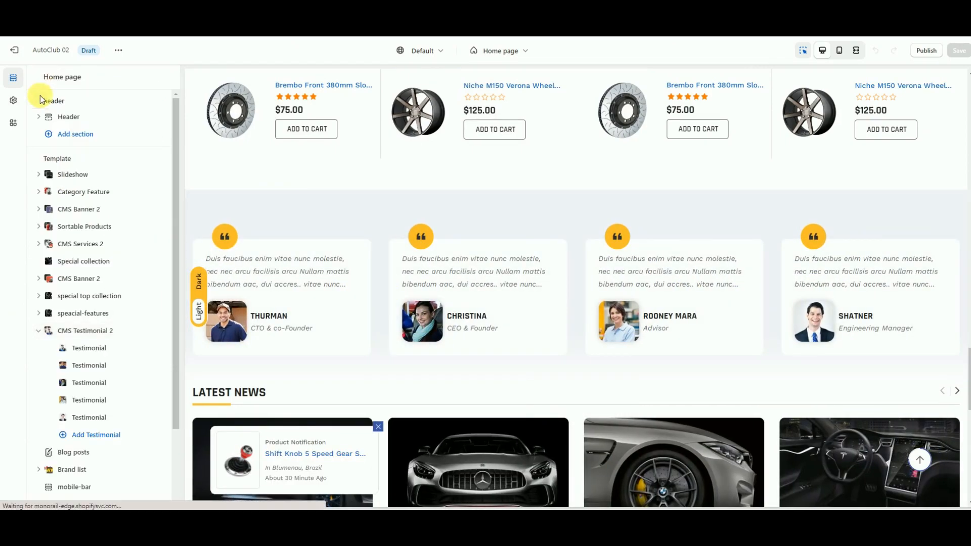
click(98, 366)
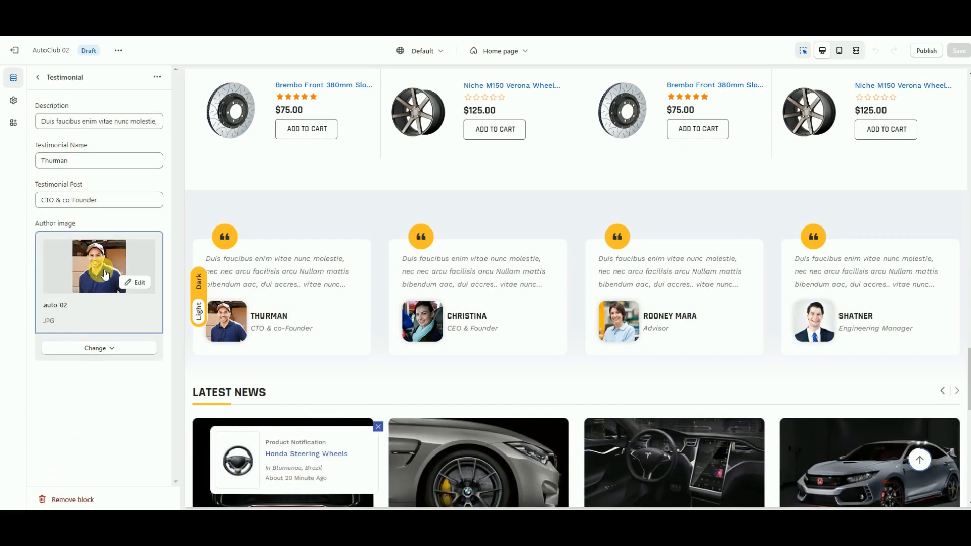
- Collapse the CMS Testimonial 2 section and review the Blog posts section's colour, heading, blog and post-count settings
click(39, 78)
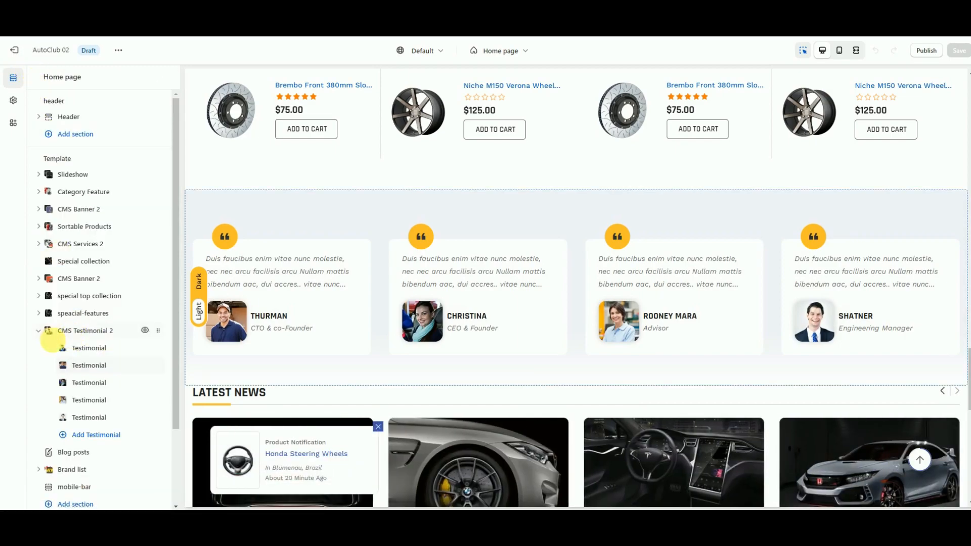
click(39, 331)
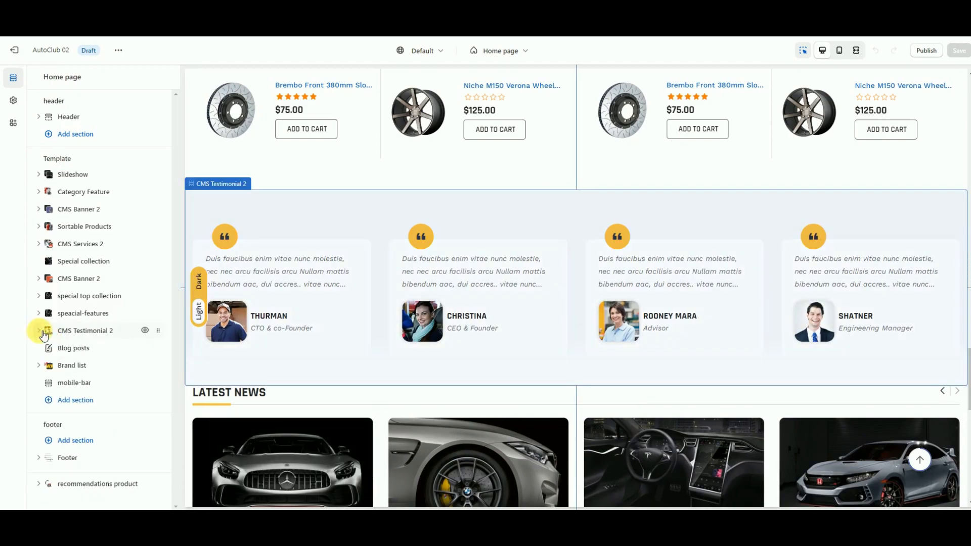
click(68, 348)
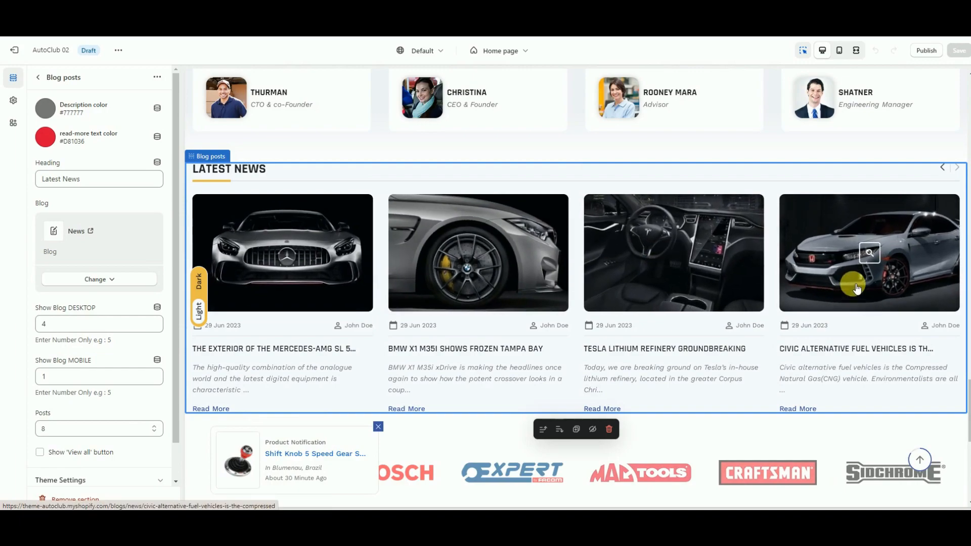
scroll(62, 234, down, 1)
scroll(62, 233, up, 1)
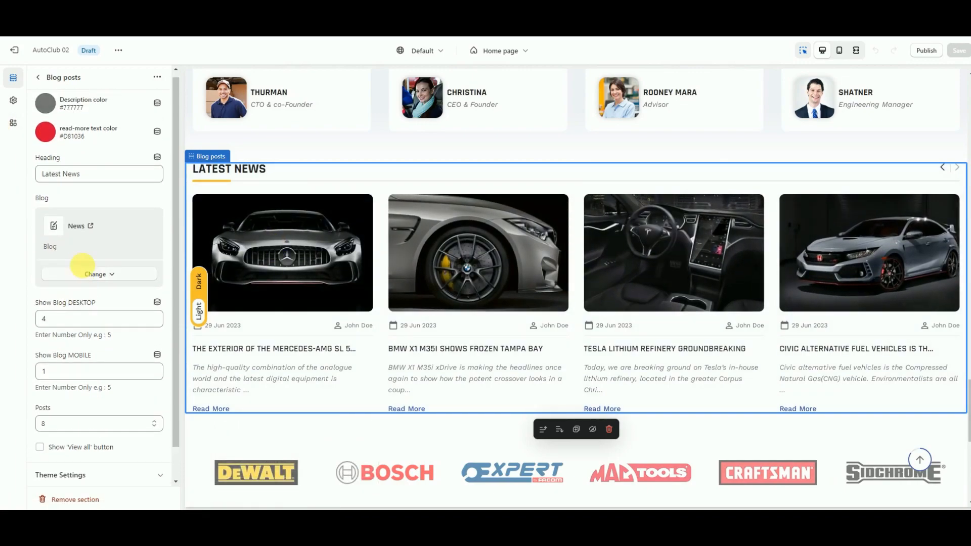
click(38, 77)
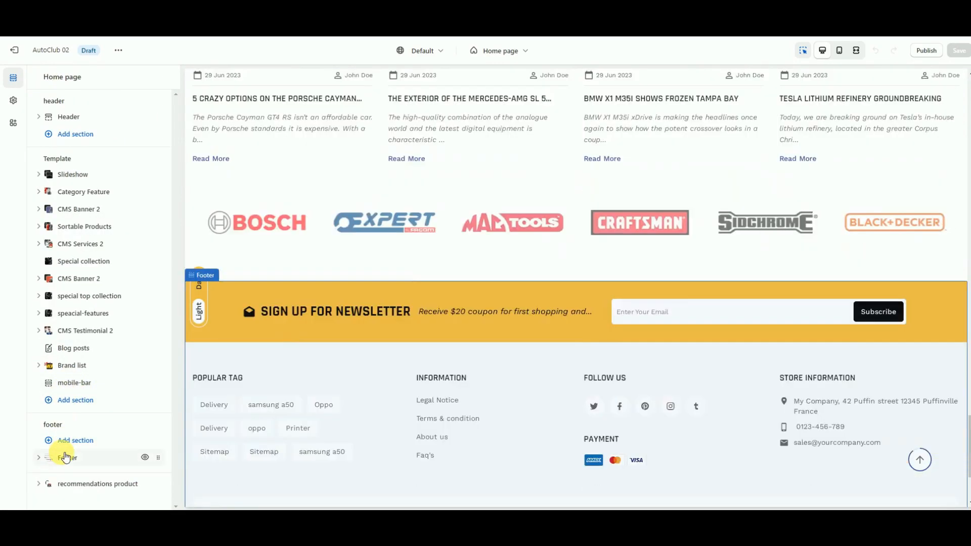
- Review the Footer section's settings from the newsletter options through to the footer column menus
click(65, 458)
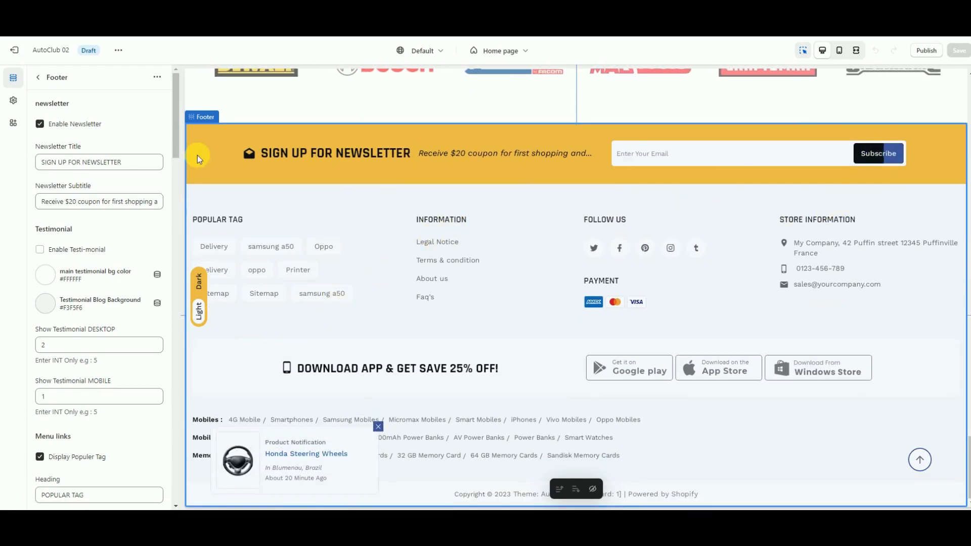
drag(177, 117, 173, 481)
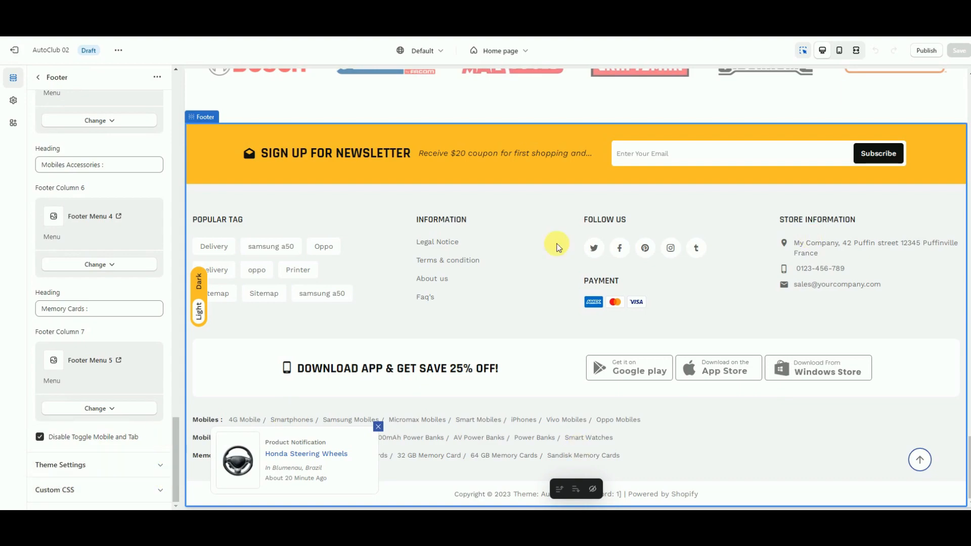
click(40, 76)
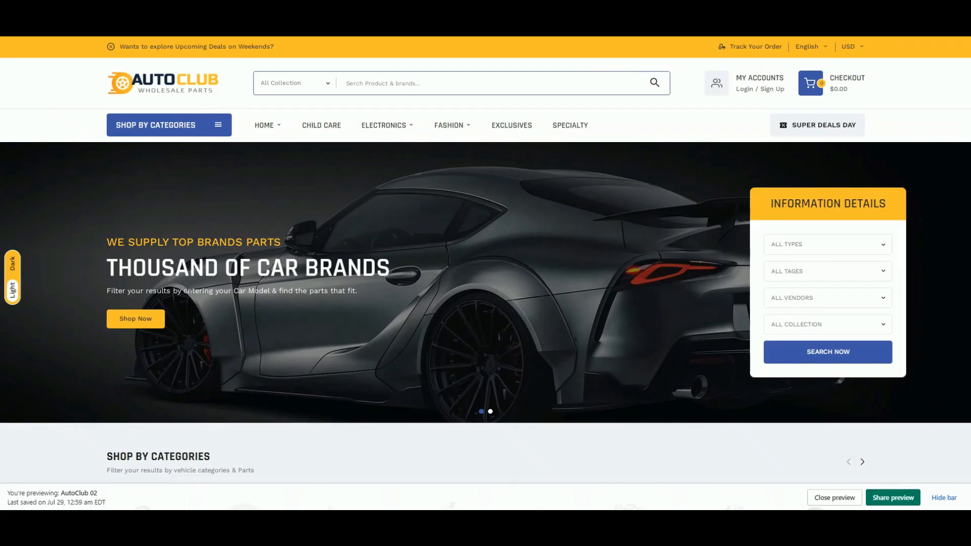
- Check the AutoClub 02 storefront header's category menu and language choices, and the product type filter in the Information Details form
click(224, 126)
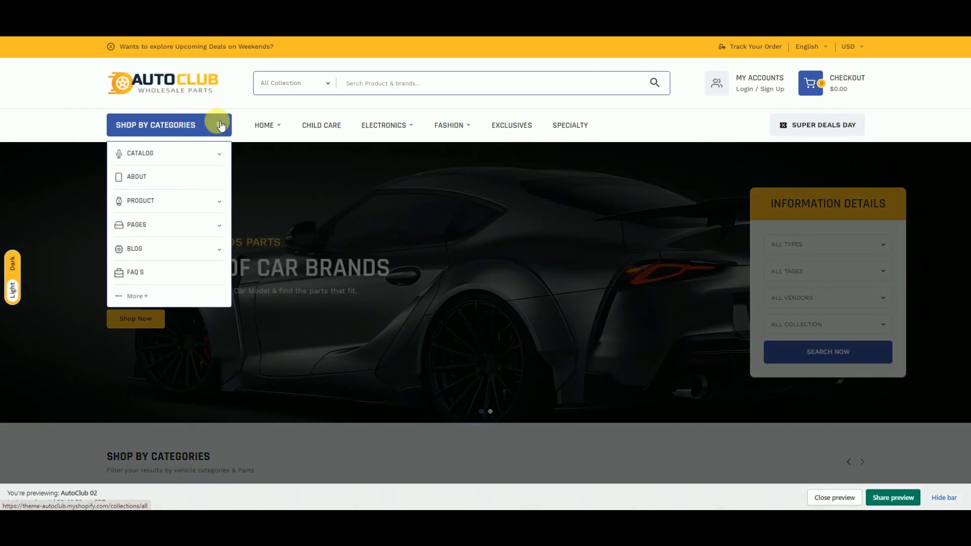
click(217, 125)
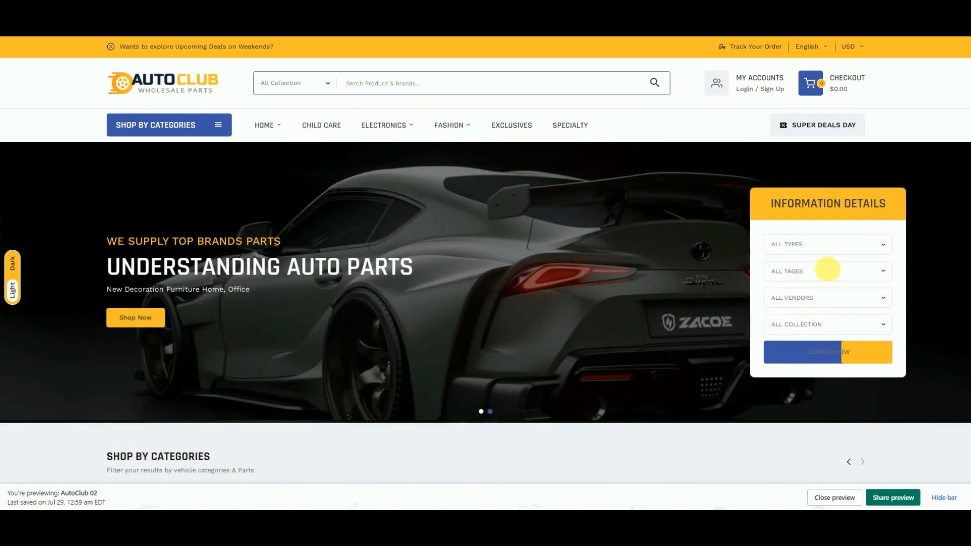
click(836, 245)
click(839, 247)
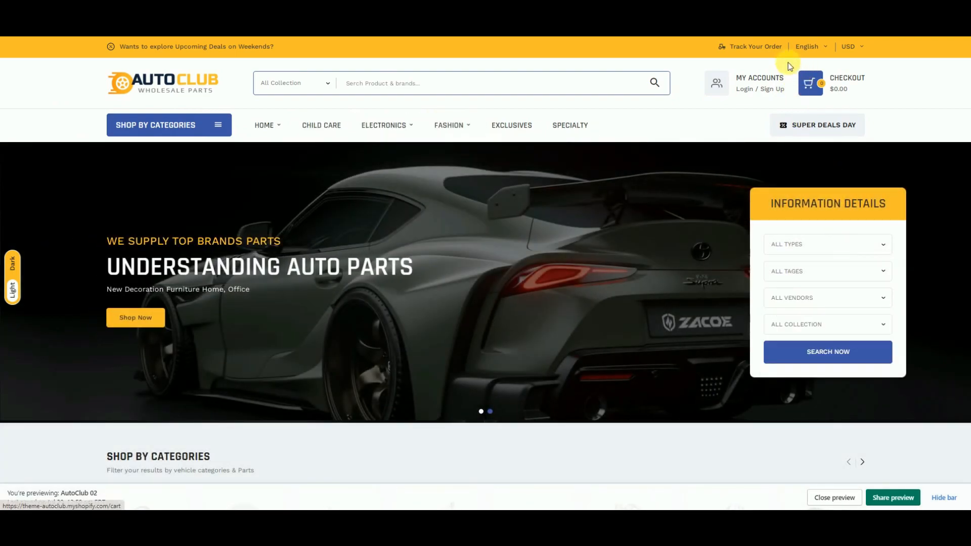
click(804, 47)
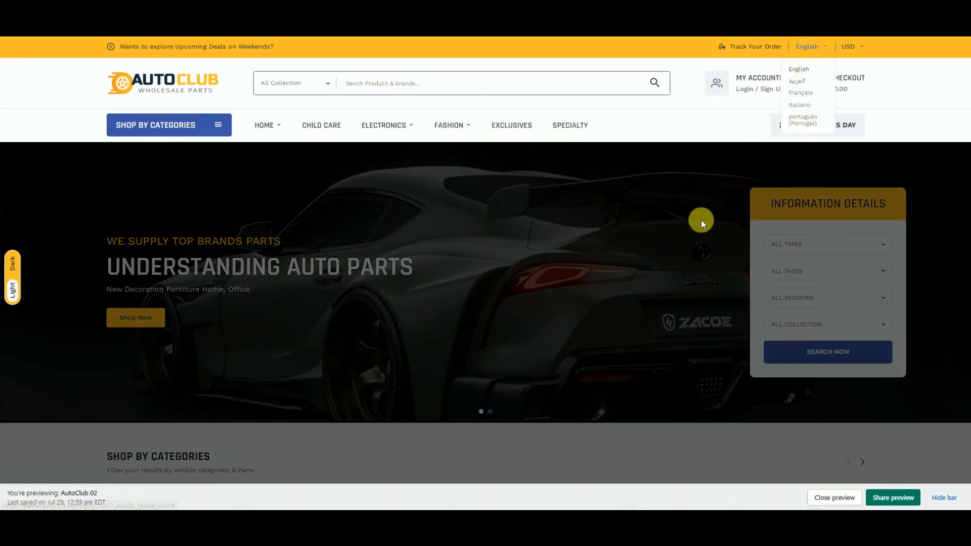
click(701, 222)
- Examine the upper storefront home page, from the slideshow and categories through the banners and new products to the service blocks
scroll(76, 298, down, 2)
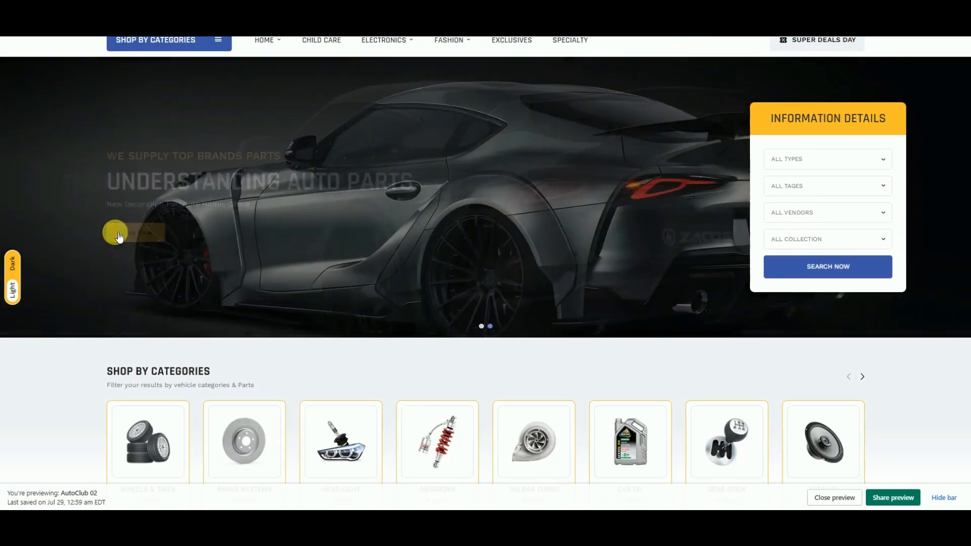
scroll(158, 281, down, 3)
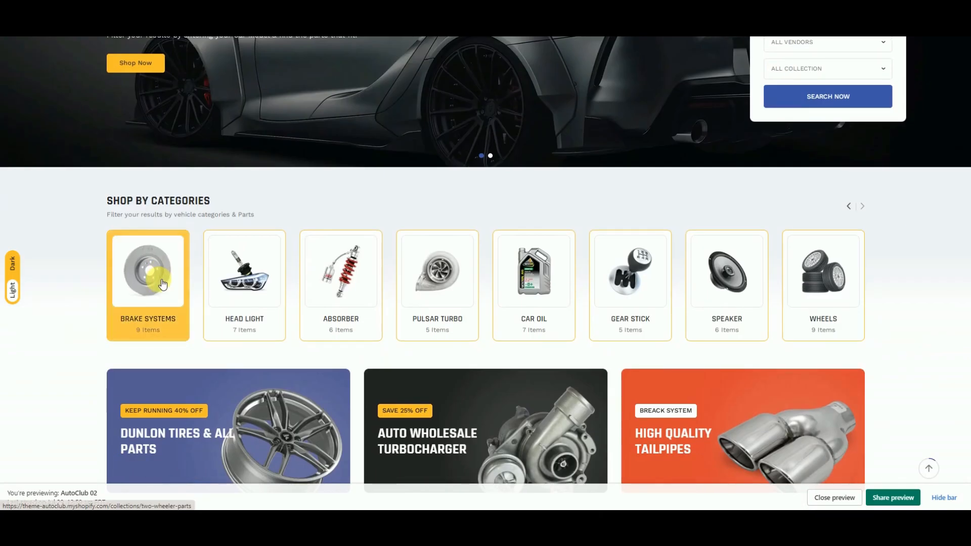
scroll(401, 273, down, 3)
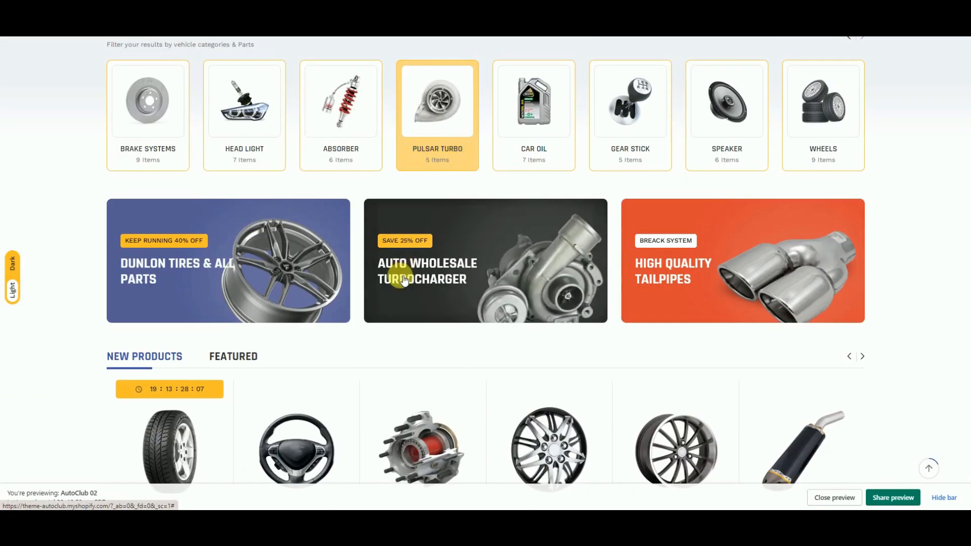
scroll(653, 273, down, 3)
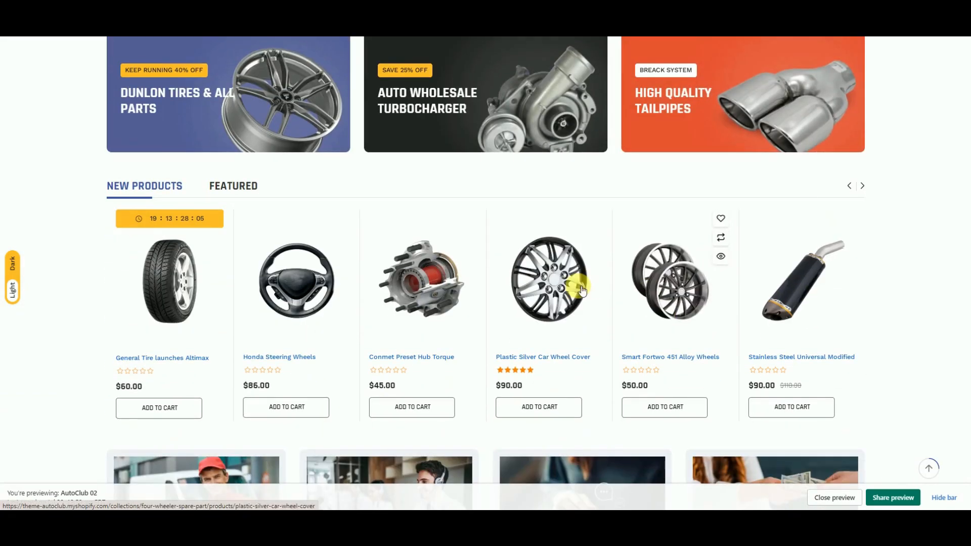
scroll(184, 306, down, 1)
scroll(185, 307, down, 2)
scroll(414, 329, down, 3)
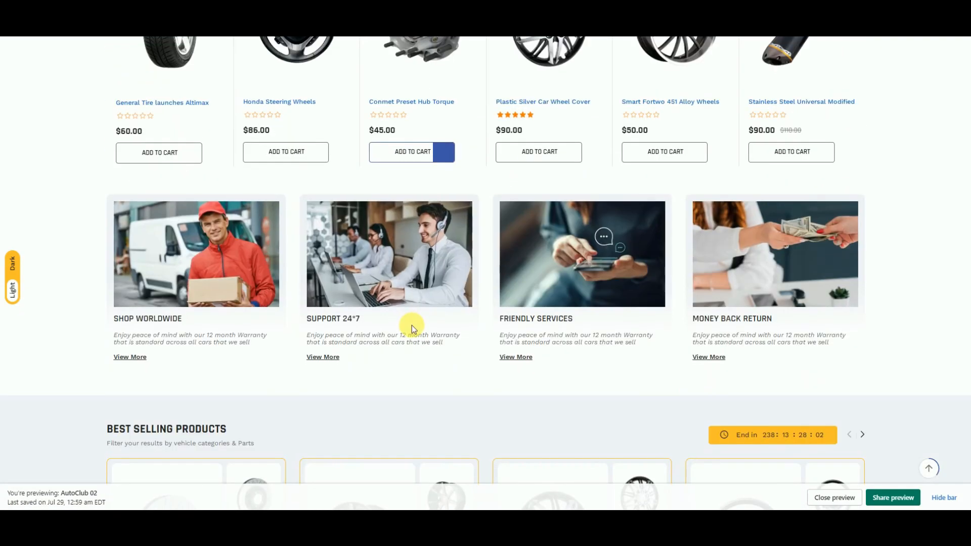
- Examine the rest of the storefront home page, from the best selling products through testimonials and latest news to the footer
scroll(742, 283, down, 3)
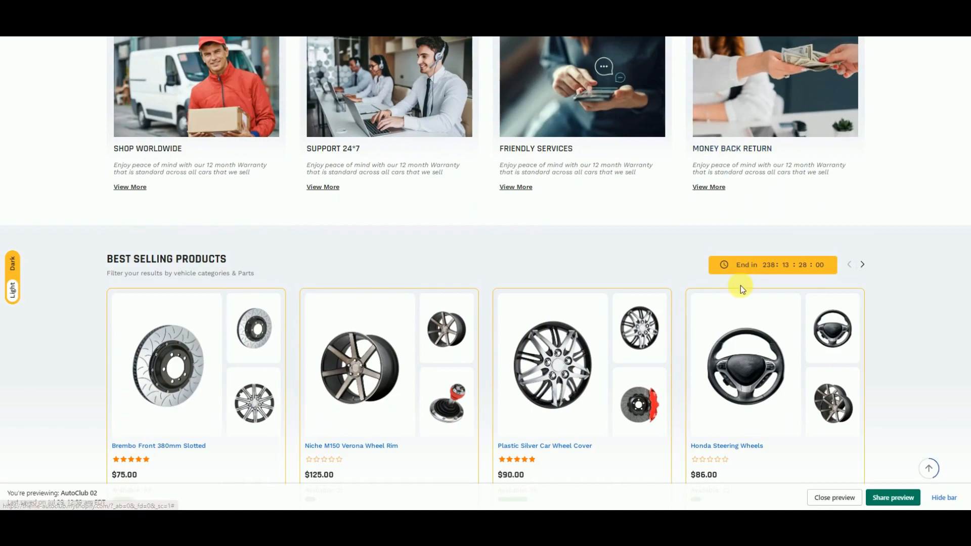
scroll(658, 367, down, 2)
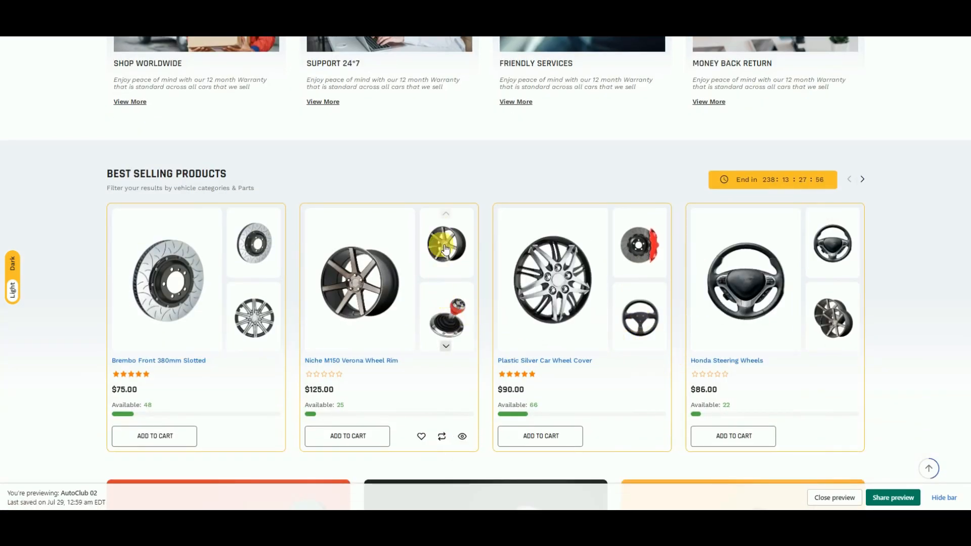
scroll(445, 280, down, 8)
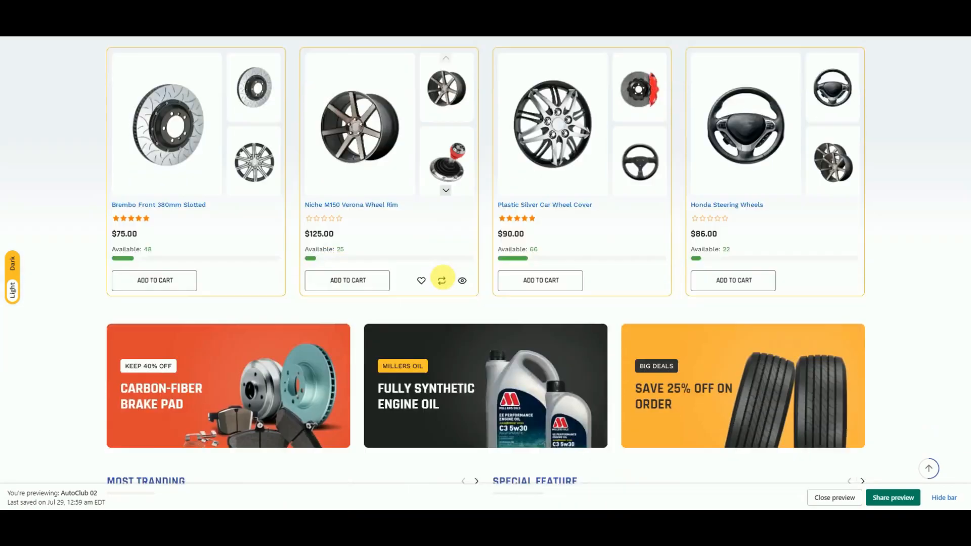
scroll(225, 301, down, 5)
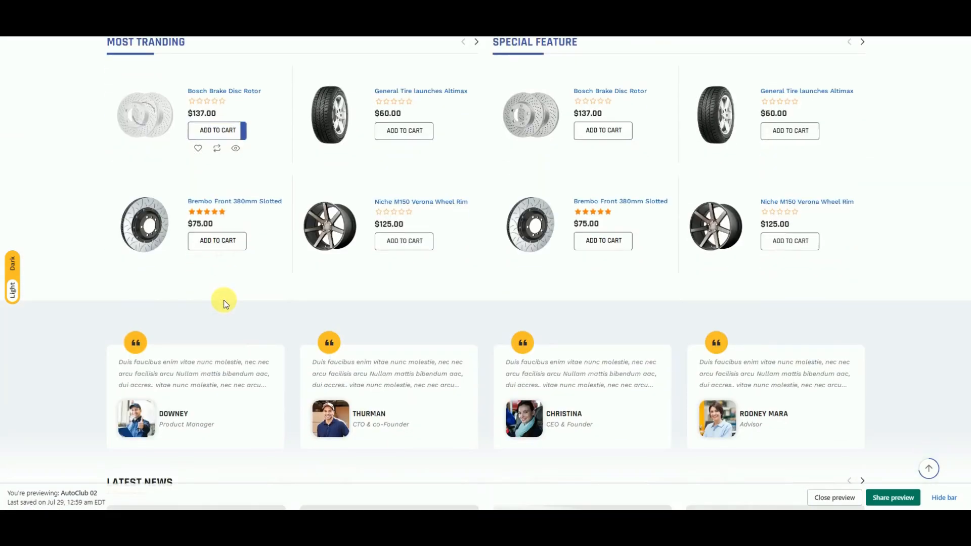
scroll(614, 326, down, 3)
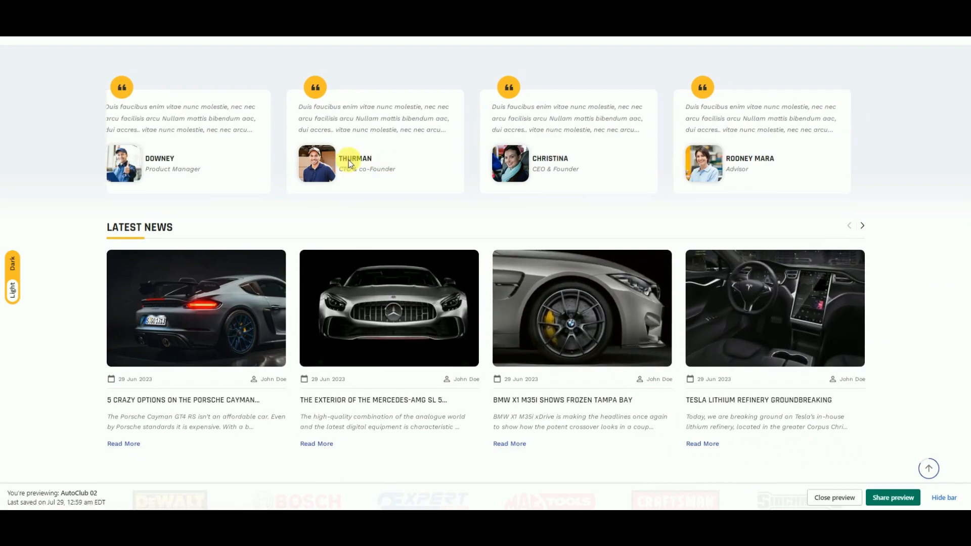
scroll(373, 245, down, 5)
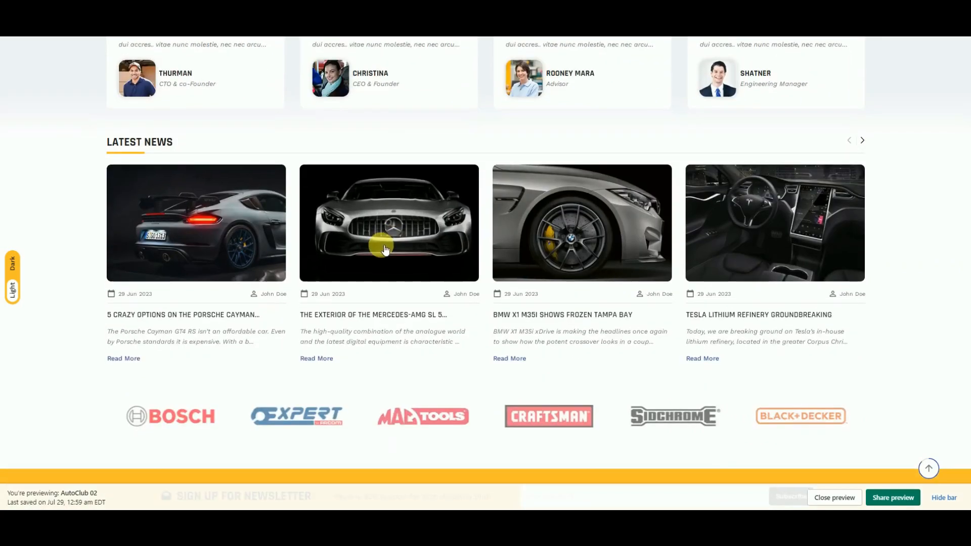
scroll(363, 246, down, 2)
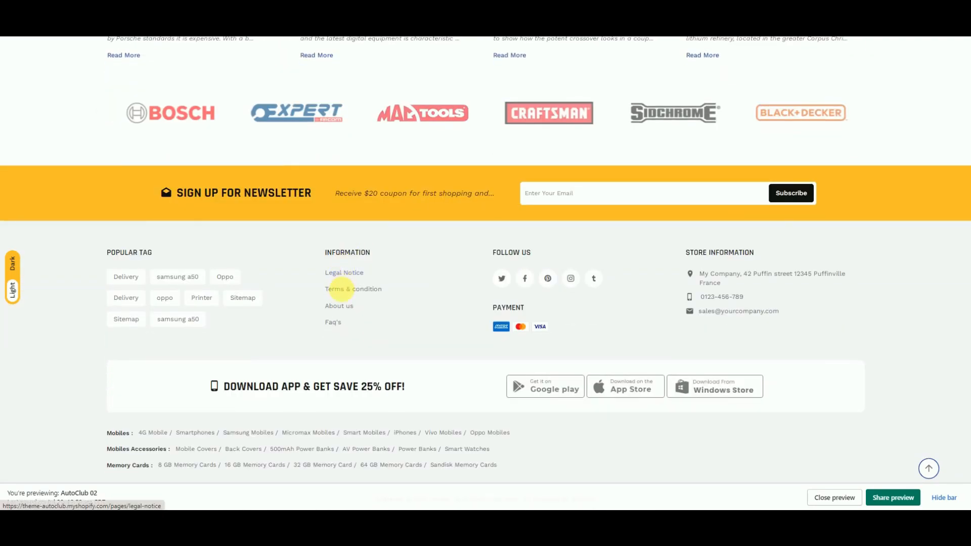